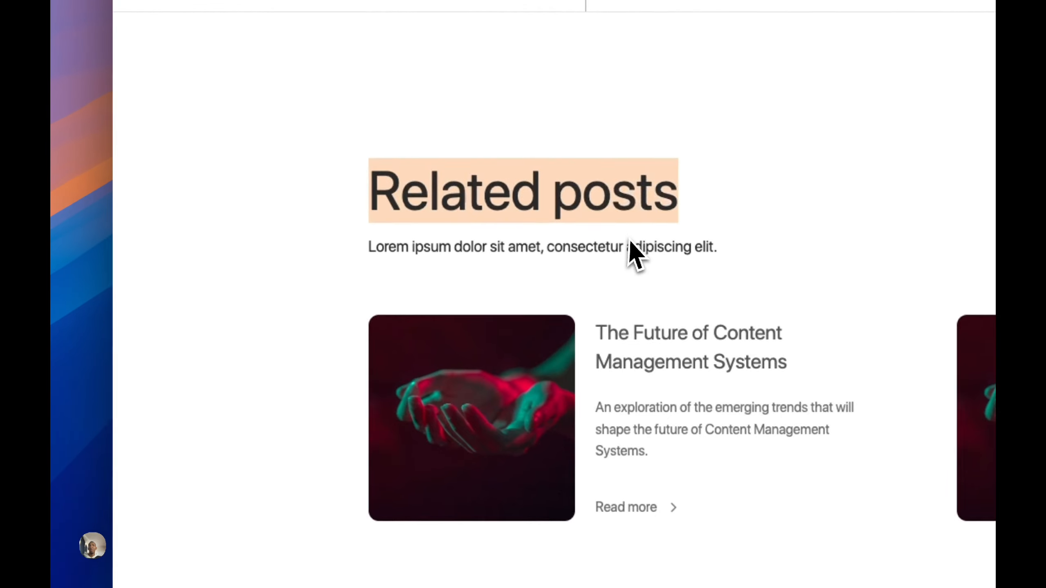
Write the test comment "ssss" in the Disqus discussion box below the blog post and submit it
{"action": "scroll", "coordinate": [630, 239], "scroll_direction": "down", "scroll_amount": 10}
{"action": "left_click_drag", "start_coordinate": [383, 146], "coordinate": [561, 397]}
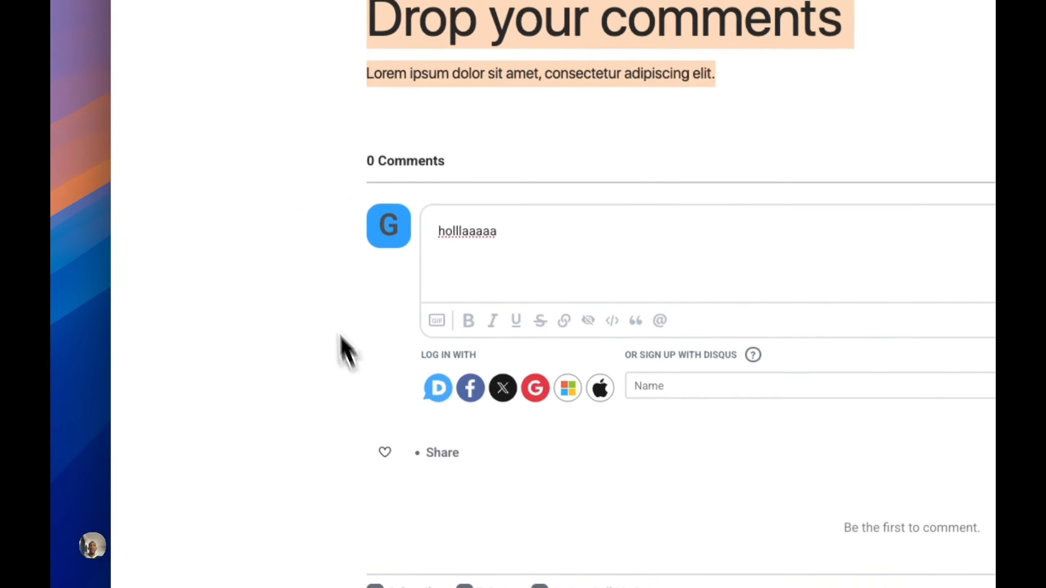
{"action": "left_click", "coordinate": [300, 207]}
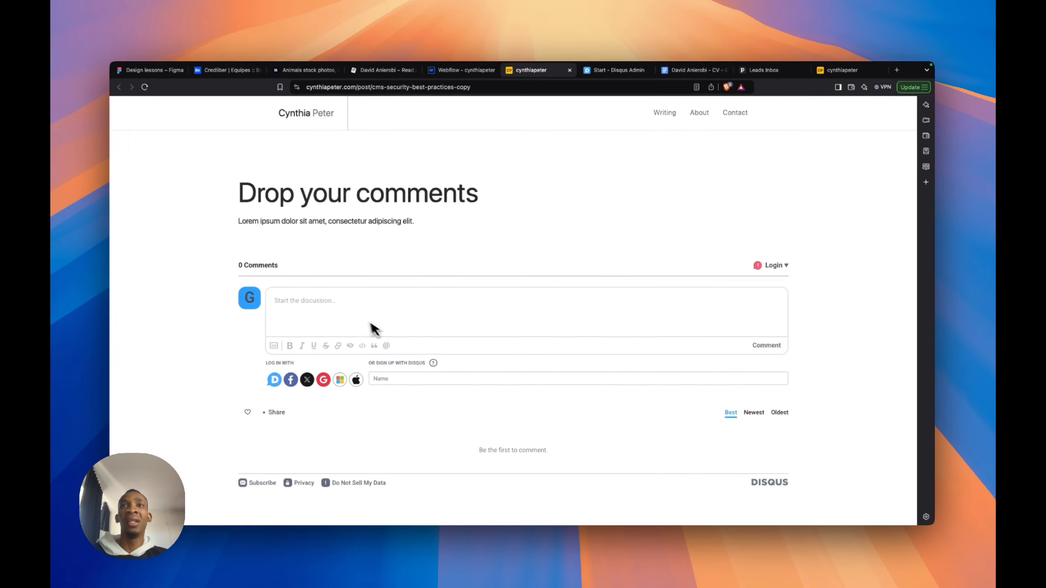
{"action": "type", "text": "ssss"}
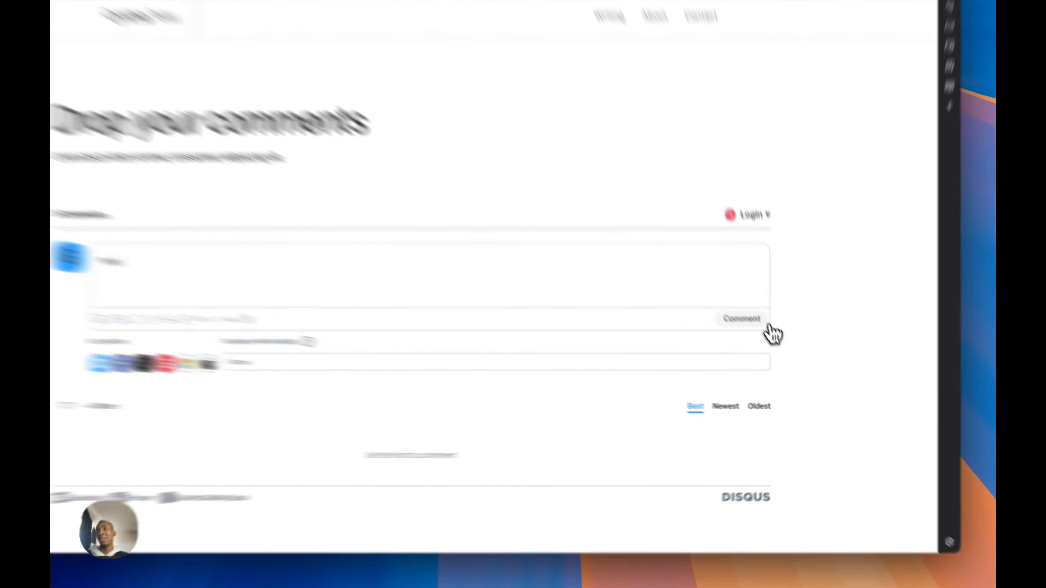
{"action": "left_click", "coordinate": [766, 346]}
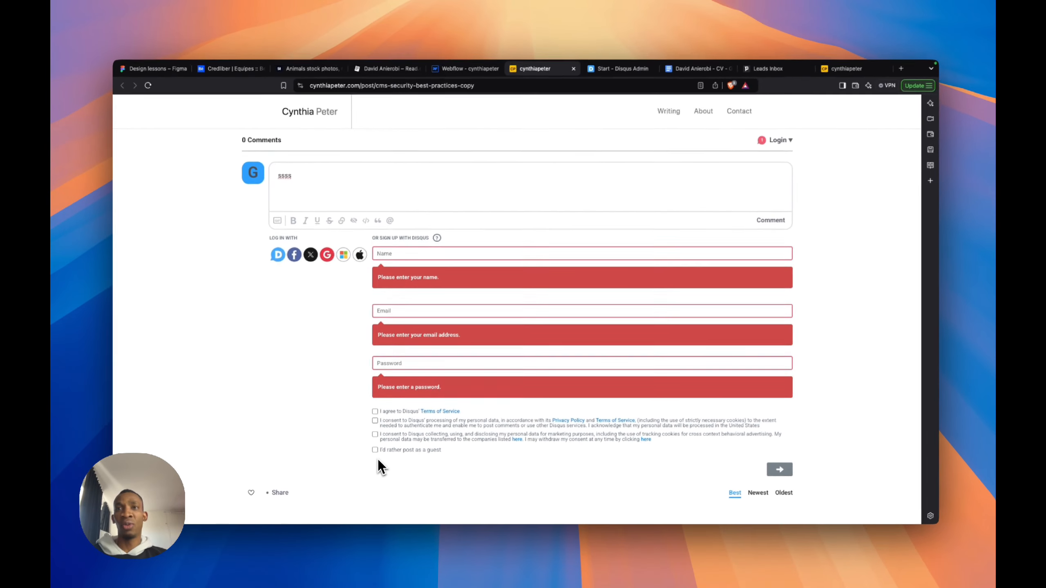
Choose to post as a guest, agree to the Terms of Service and data processing, and try to submit the comment
{"action": "left_click", "coordinate": [374, 450]}
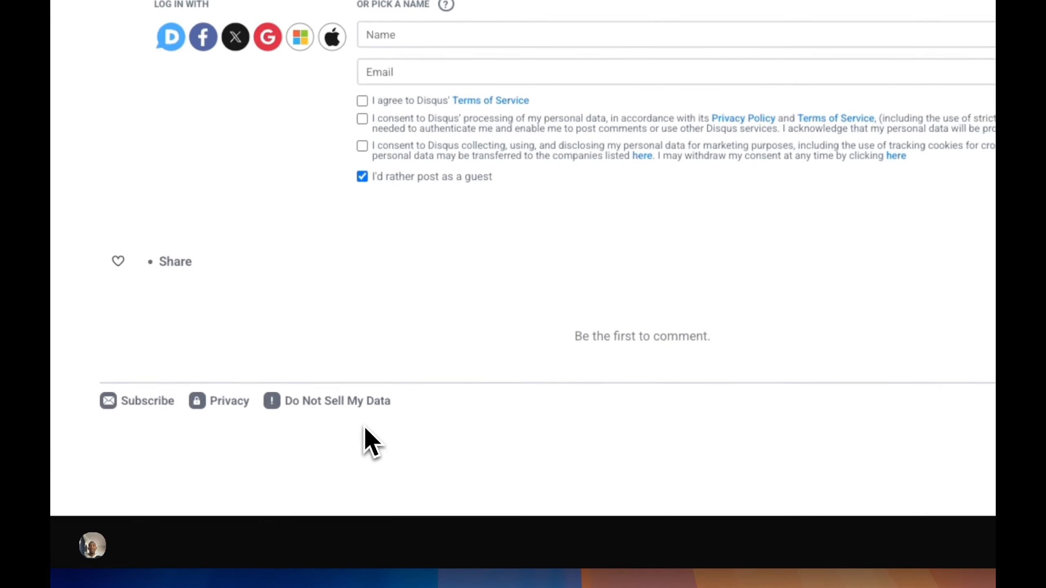
{"action": "left_click", "coordinate": [727, 325]}
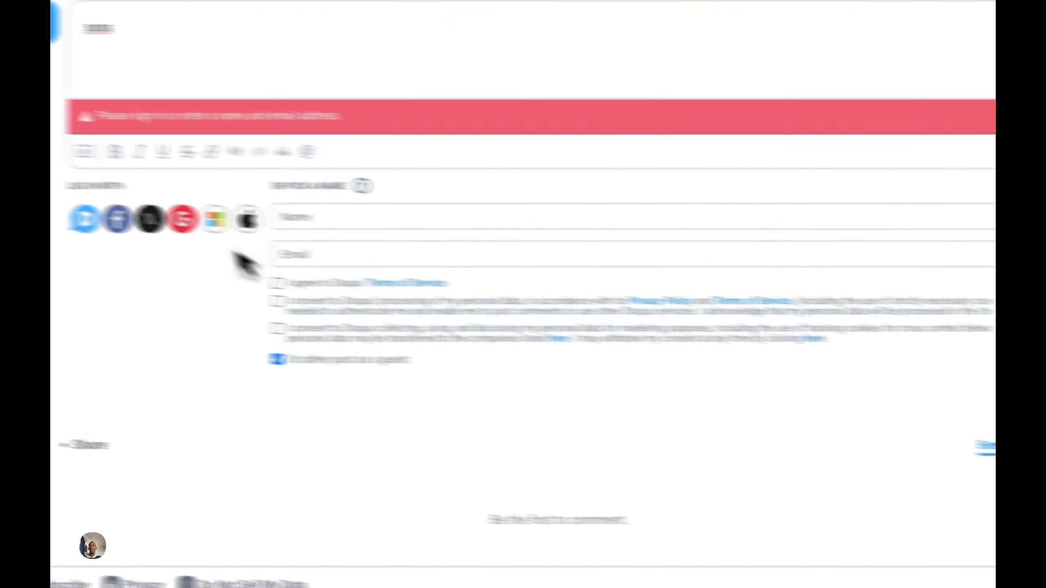
{"action": "left_click", "coordinate": [420, 296]}
{"action": "left_click", "coordinate": [424, 314]}
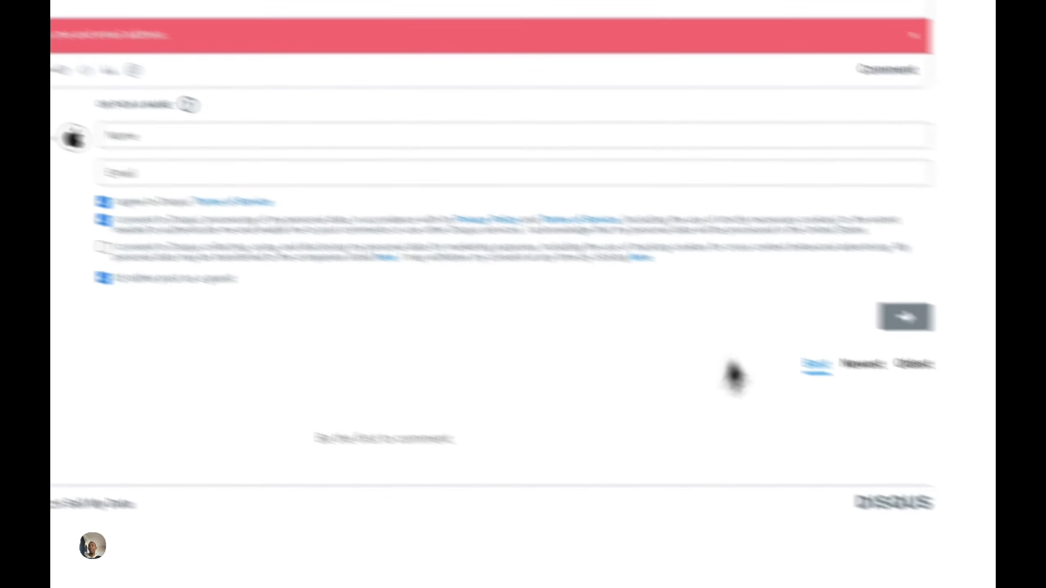
{"action": "left_click", "coordinate": [736, 353]}
{"action": "left_click", "coordinate": [750, 148]}
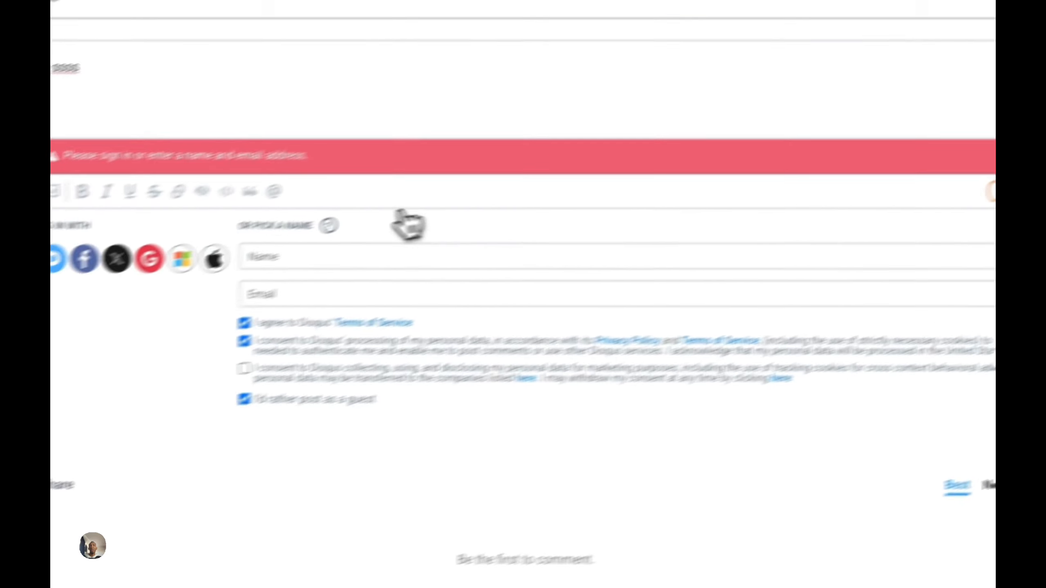
Fill in the guest commenter's name and e-mail address, and submit the comment with the reCAPTCHA check completed
{"action": "left_click", "coordinate": [364, 230]}
{"action": "left_click", "coordinate": [413, 269]}
{"action": "left_click", "coordinate": [411, 271]}
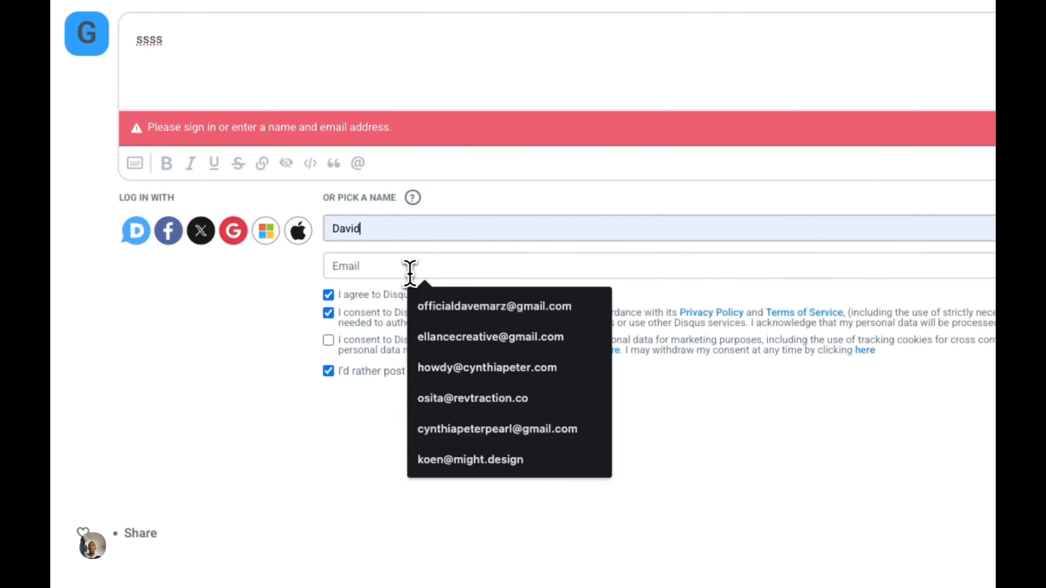
{"action": "left_click", "coordinate": [420, 310]}
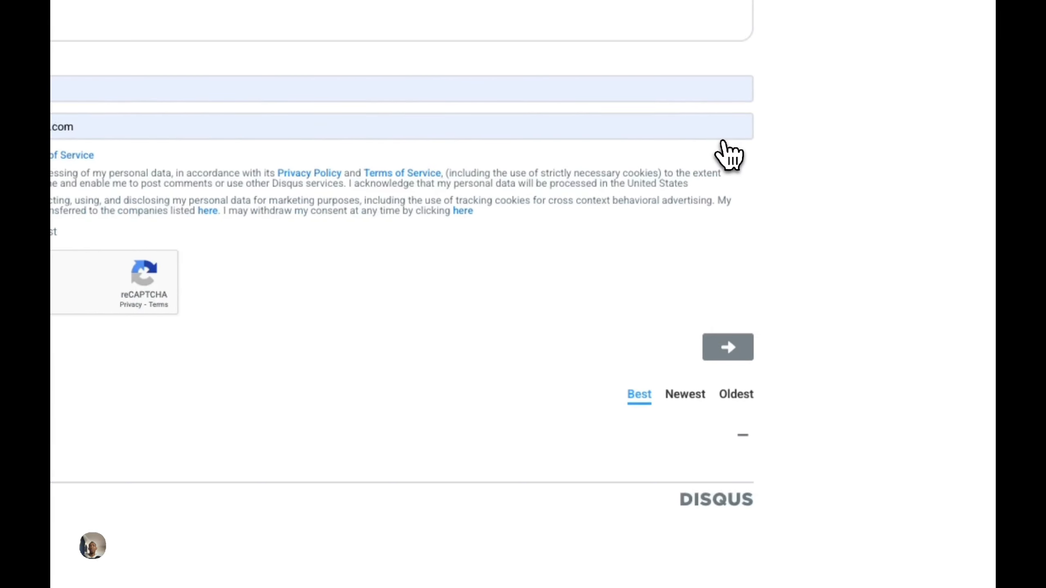
{"action": "left_click", "coordinate": [728, 347]}
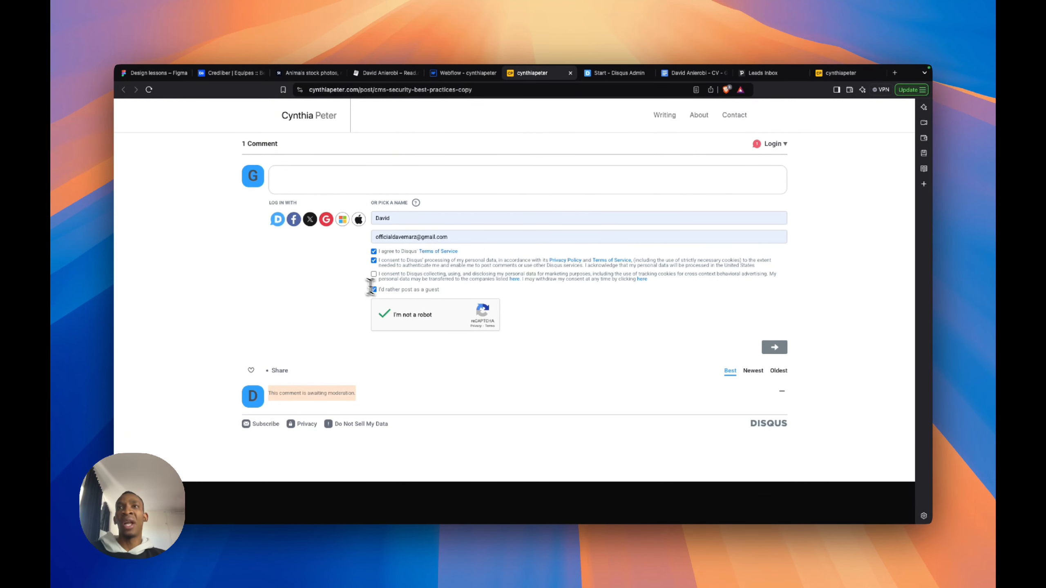
{"action": "scroll", "coordinate": [359, 280], "scroll_direction": "up", "scroll_amount": 3}
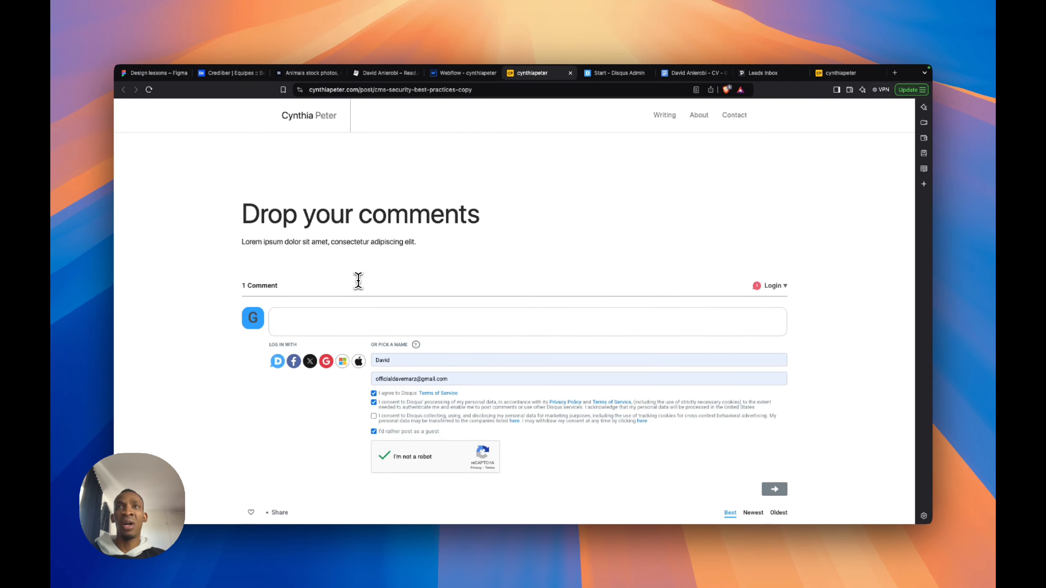
{"action": "scroll", "coordinate": [402, 149], "scroll_direction": "up", "scroll_amount": 1}
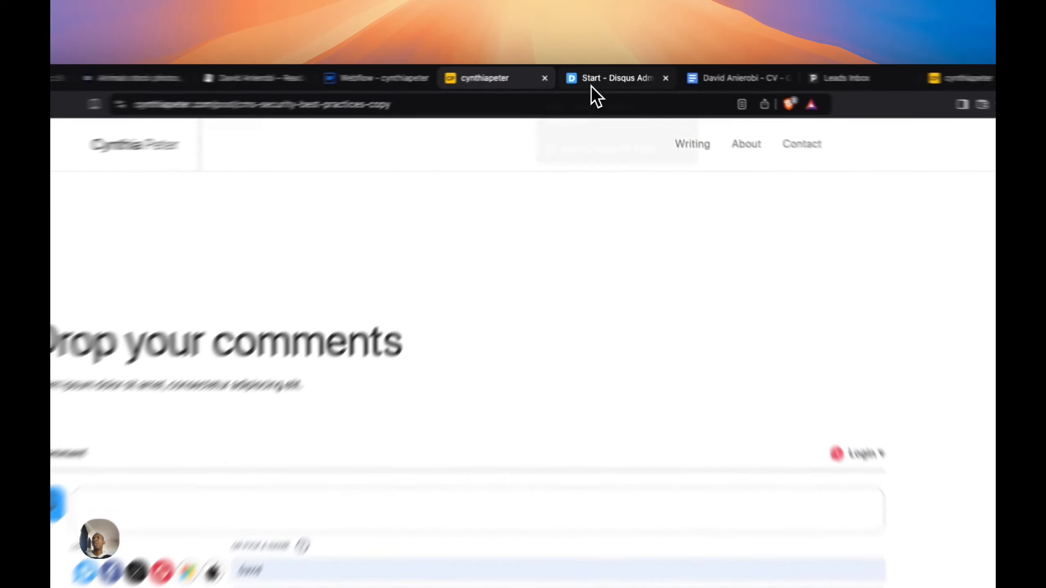
Switch to the Disqus admin and log out of the account
{"action": "left_click", "coordinate": [595, 79]}
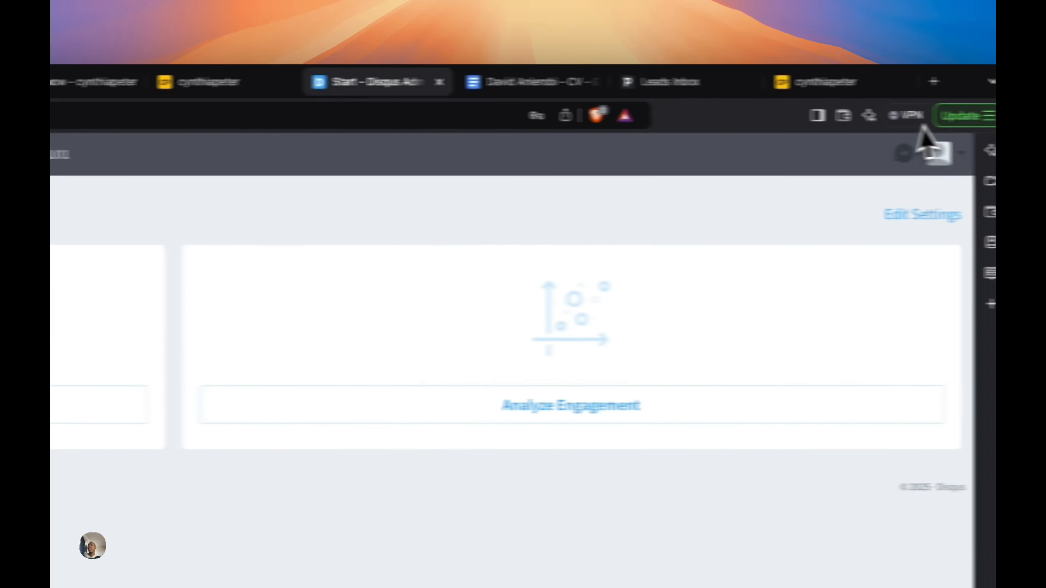
{"action": "left_click", "coordinate": [936, 152]}
{"action": "left_click", "coordinate": [906, 310]}
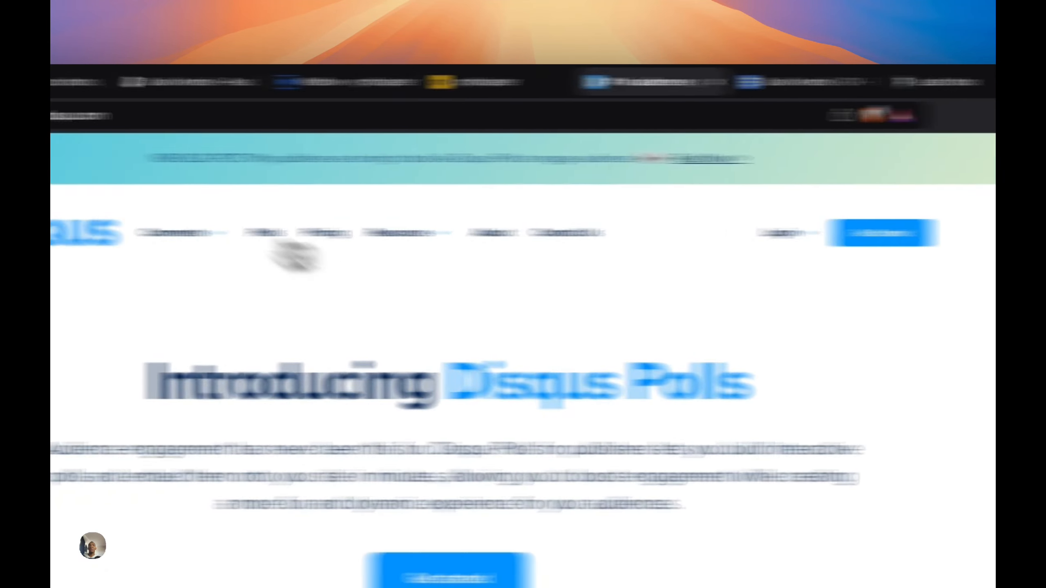
Look through the disqus.com homepage, including its address, logo and the section on why publishers trust it
{"action": "left_click", "coordinate": [398, 116]}
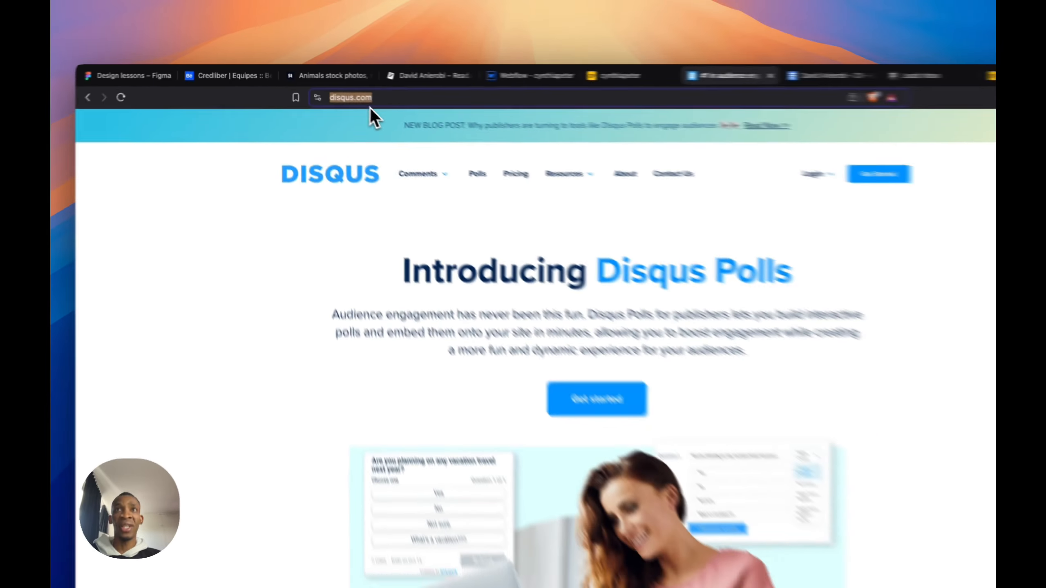
{"action": "scroll", "coordinate": [312, 198], "scroll_direction": "down", "scroll_amount": 5}
{"action": "scroll", "coordinate": [314, 205], "scroll_direction": "down", "scroll_amount": 20}
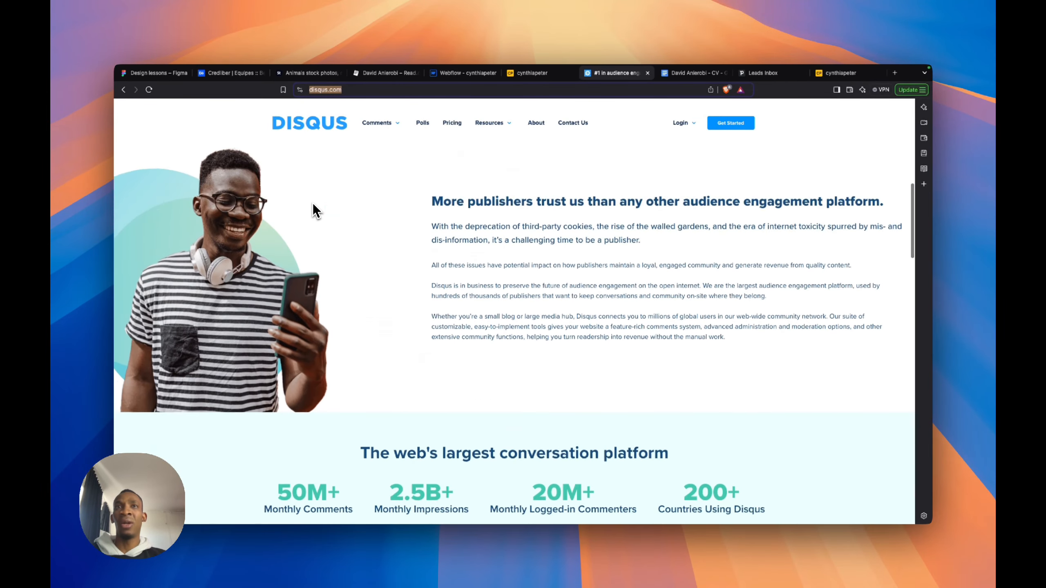
{"action": "scroll", "coordinate": [314, 205], "scroll_direction": "up", "scroll_amount": 15}
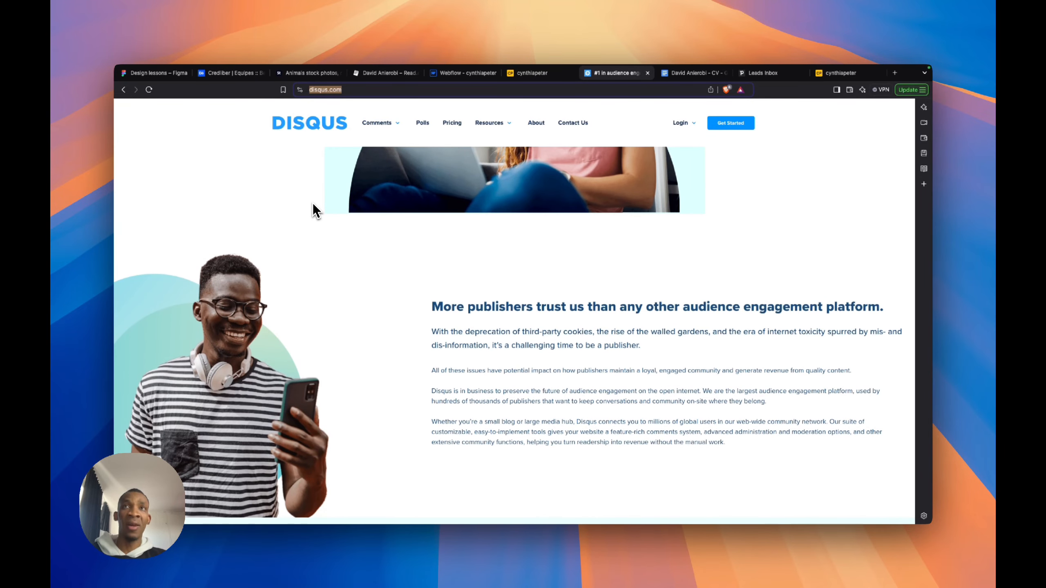
{"action": "scroll", "coordinate": [313, 202], "scroll_direction": "up", "scroll_amount": 10}
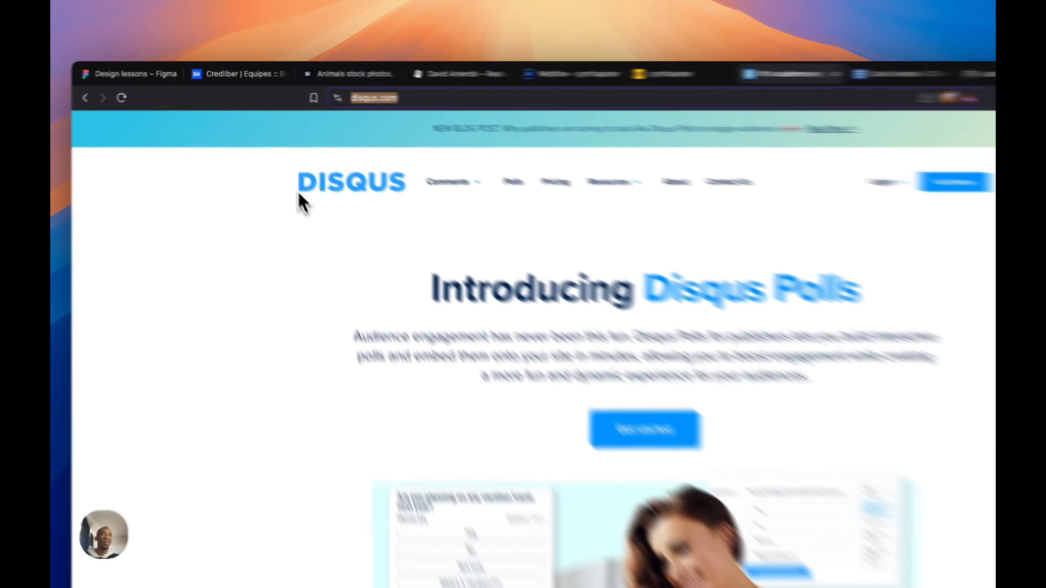
{"action": "left_click_drag", "start_coordinate": [271, 154], "coordinate": [344, 153]}
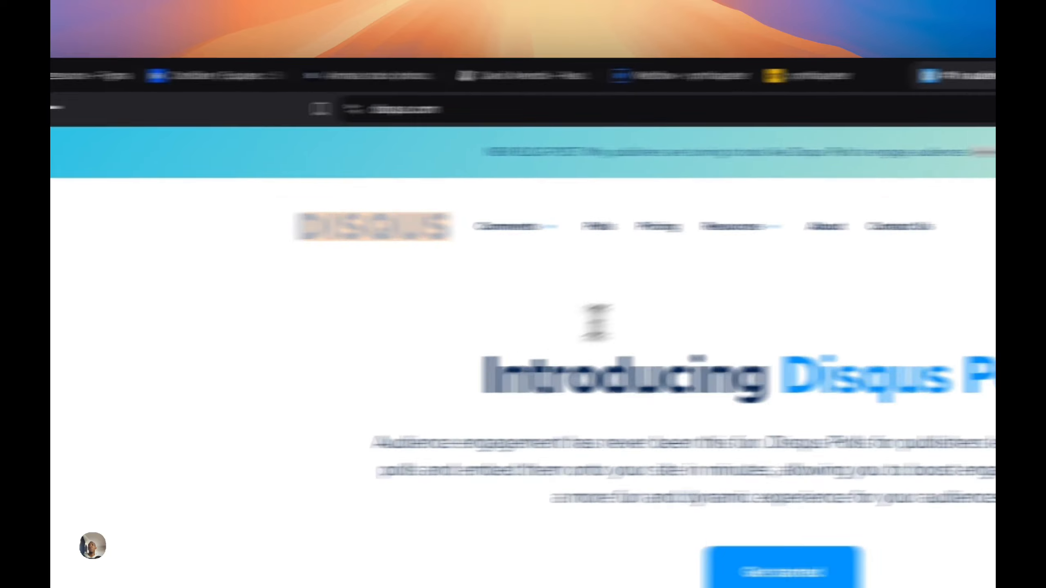
Open the Disqus pricing page and examine the Plus, Pro and Business plans and the free version offer
{"action": "left_click", "coordinate": [801, 226]}
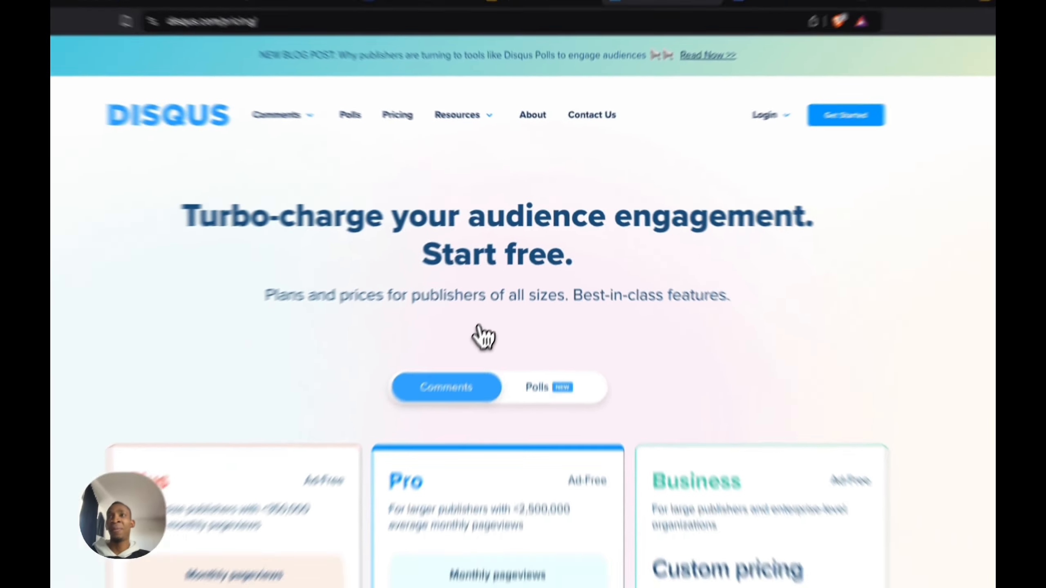
{"action": "scroll", "coordinate": [263, 486], "scroll_direction": "down", "scroll_amount": 3}
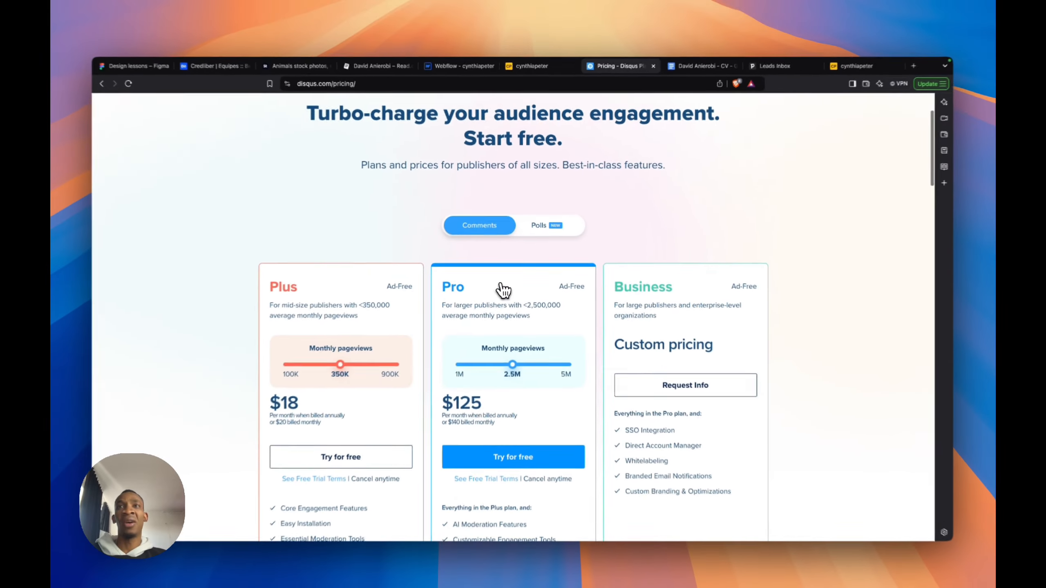
{"action": "scroll", "coordinate": [311, 301], "scroll_direction": "down", "scroll_amount": 3}
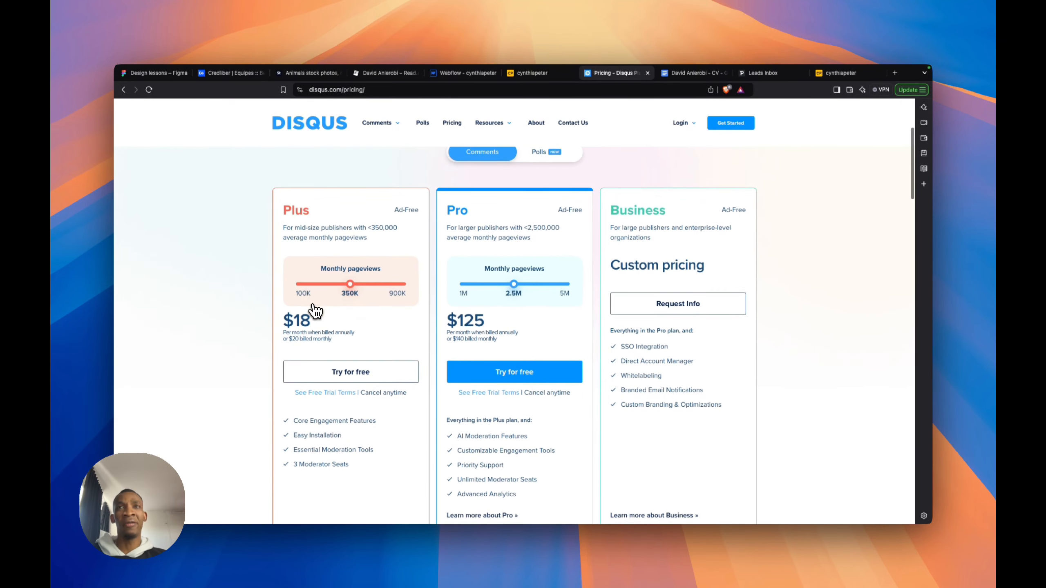
{"action": "scroll", "coordinate": [602, 276], "scroll_direction": "down", "scroll_amount": 3}
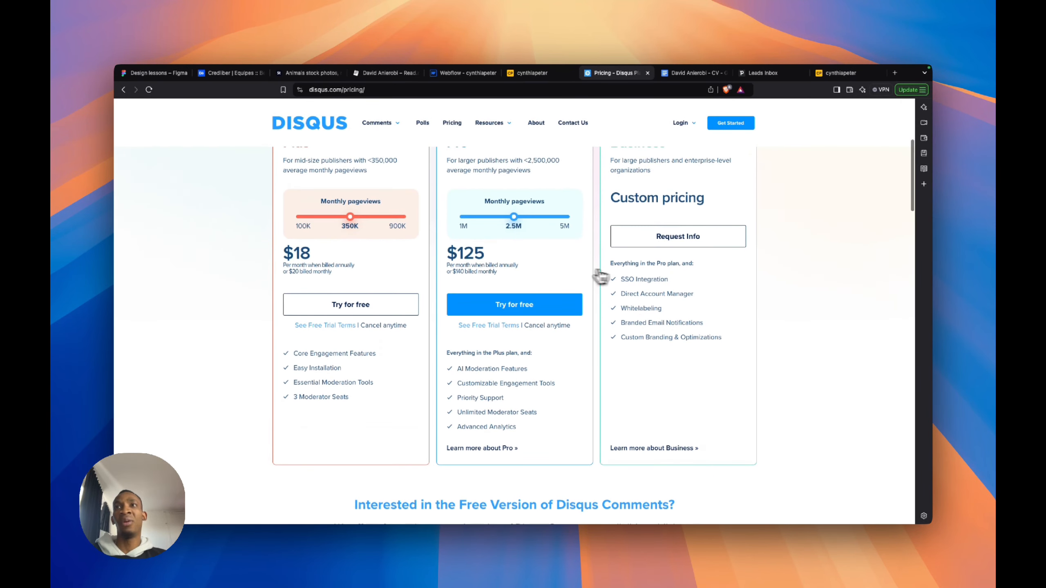
{"action": "scroll", "coordinate": [500, 249], "scroll_direction": "up", "scroll_amount": 1}
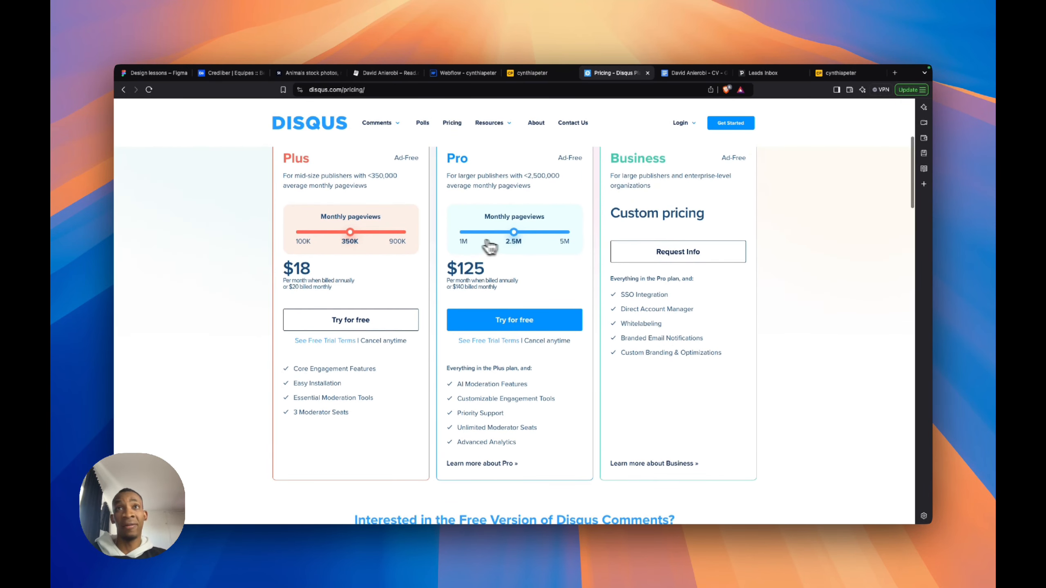
{"action": "scroll", "coordinate": [408, 320], "scroll_direction": "down", "scroll_amount": 8}
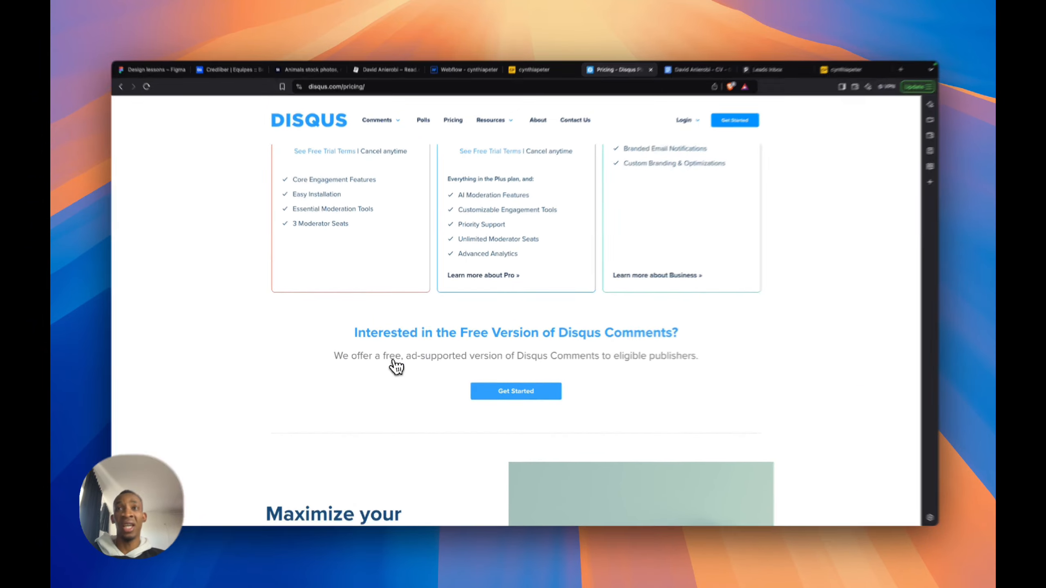
{"action": "left_click_drag", "start_coordinate": [357, 335], "coordinate": [507, 336]}
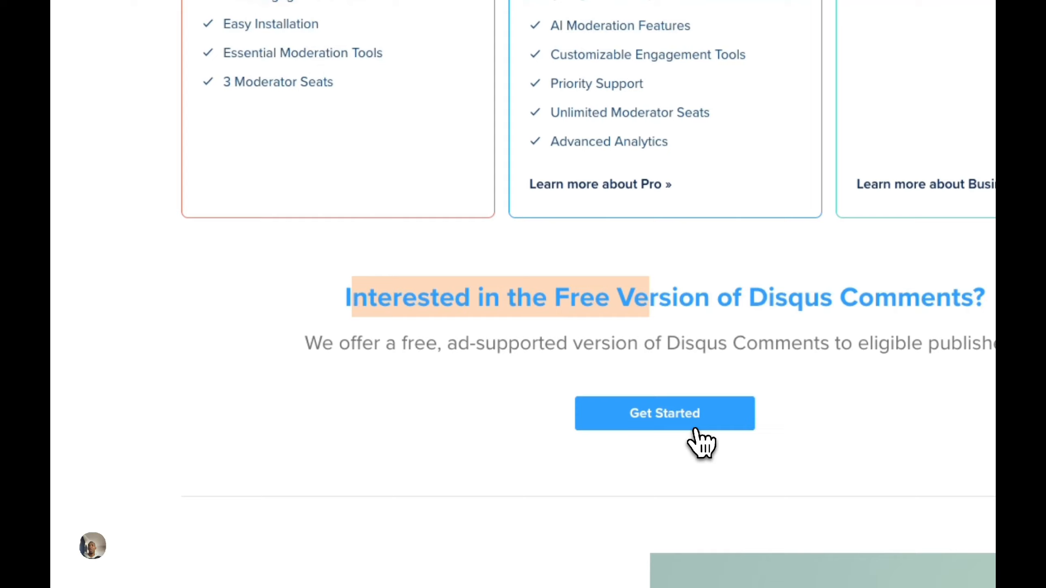
Get started with the free version of Disqus Comments and sign up with a Google account
{"action": "left_click", "coordinate": [695, 429]}
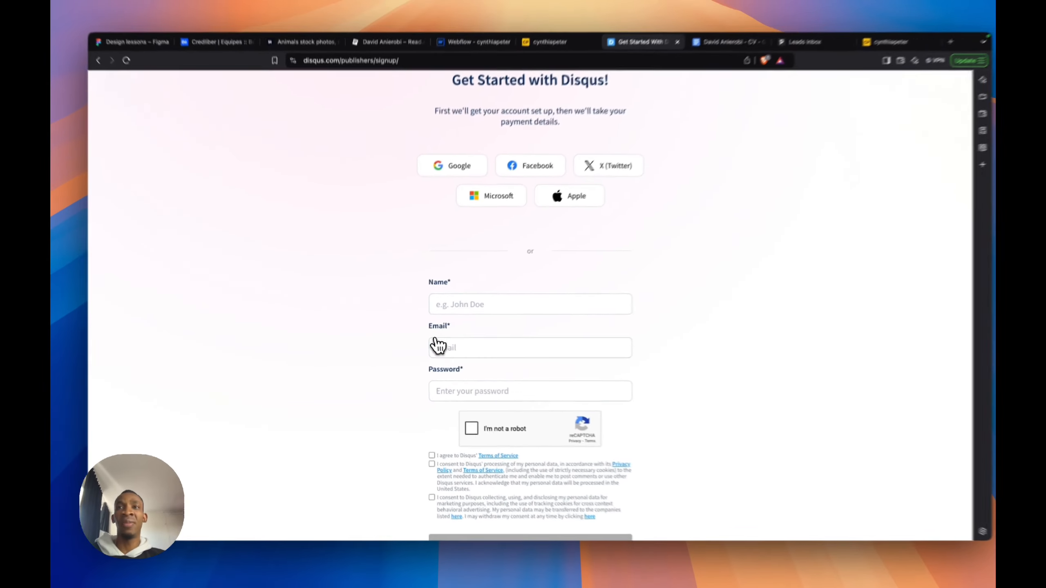
{"action": "scroll", "coordinate": [420, 226], "scroll_direction": "up", "scroll_amount": 1}
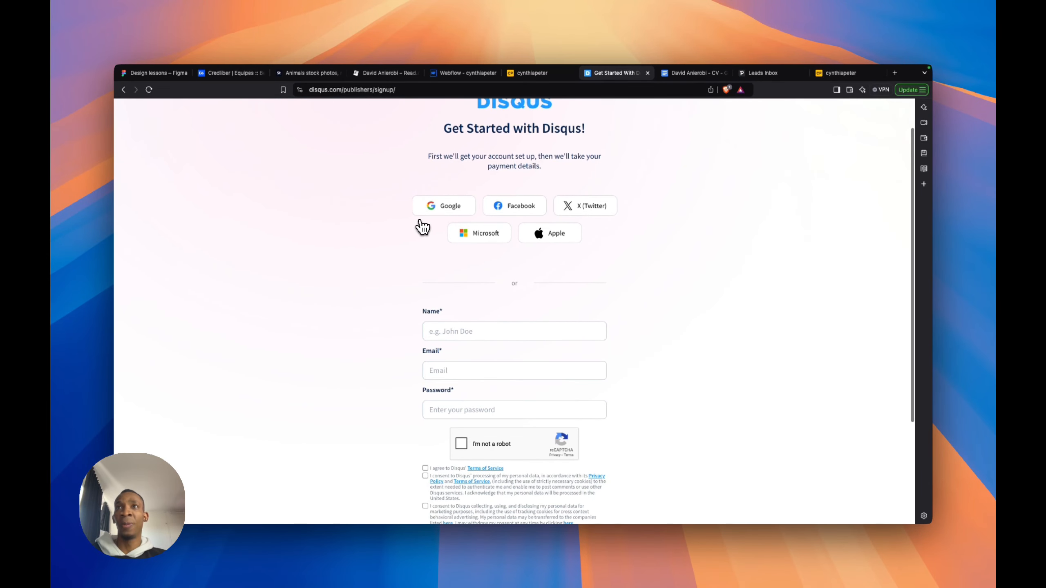
{"action": "left_click", "coordinate": [451, 210]}
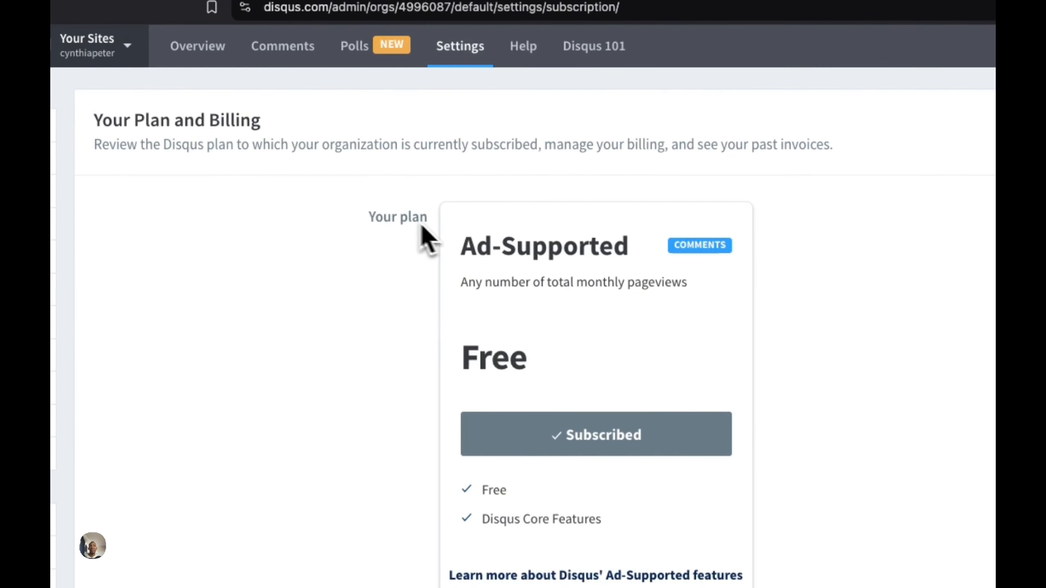
Review the Ad-Supported plan and its pageview terms in the organization's plan and billing settings
{"action": "left_click_drag", "start_coordinate": [370, 218], "coordinate": [577, 327]}
{"action": "left_click", "coordinate": [473, 270]}
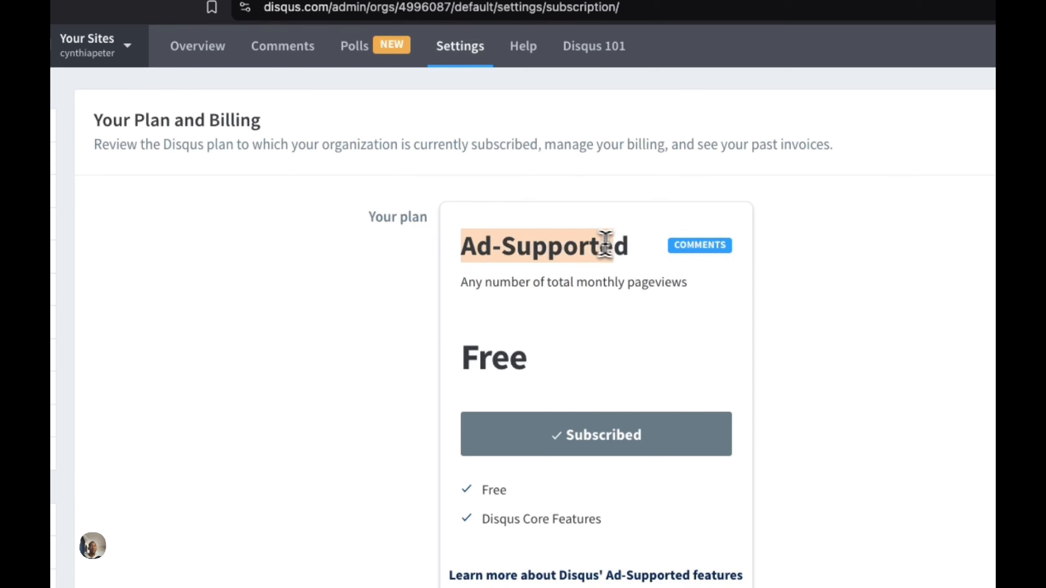
{"action": "left_click_drag", "start_coordinate": [468, 284], "coordinate": [682, 288]}
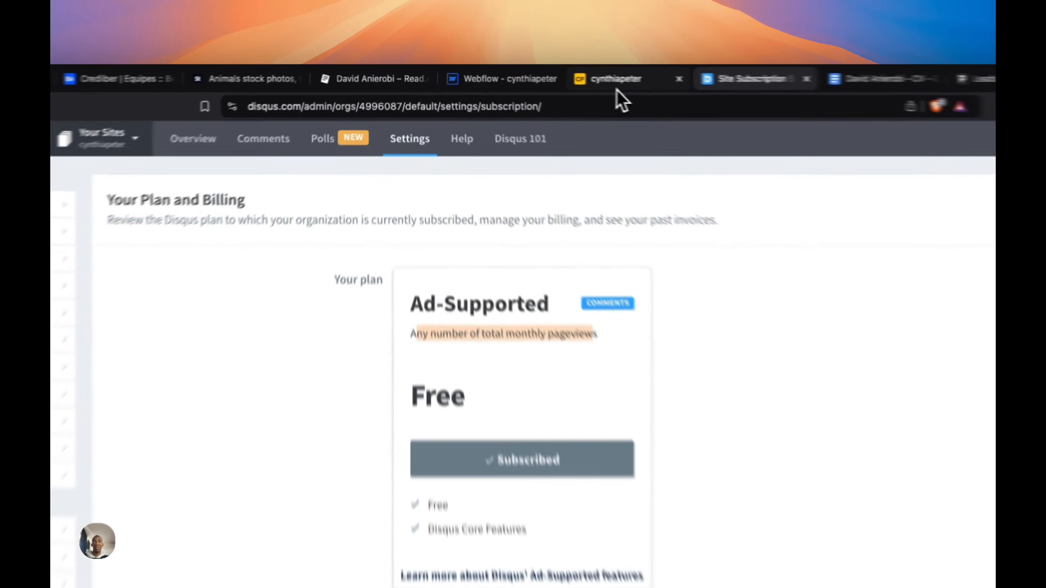
Switch to the site's Webflow project and select the padding-section-large block in the blog post template's header section
{"action": "left_click", "coordinate": [531, 73]}
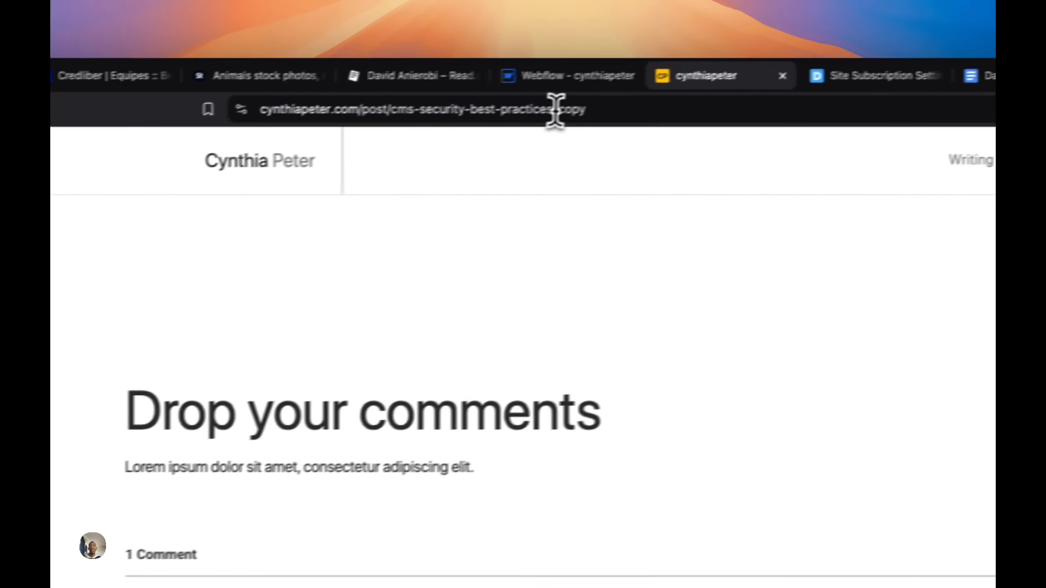
{"action": "left_click", "coordinate": [506, 81]}
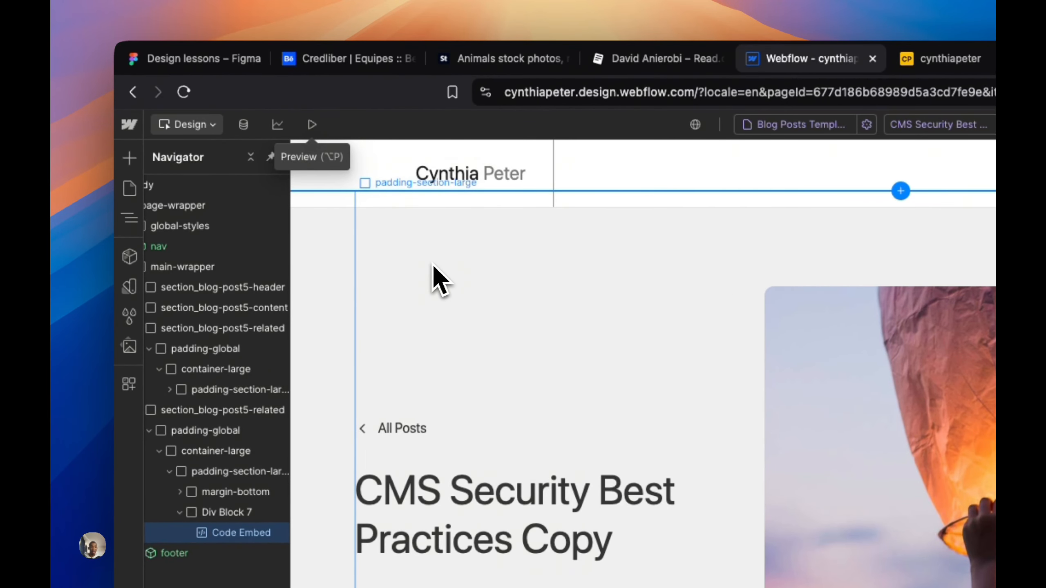
{"action": "left_click", "coordinate": [408, 271]}
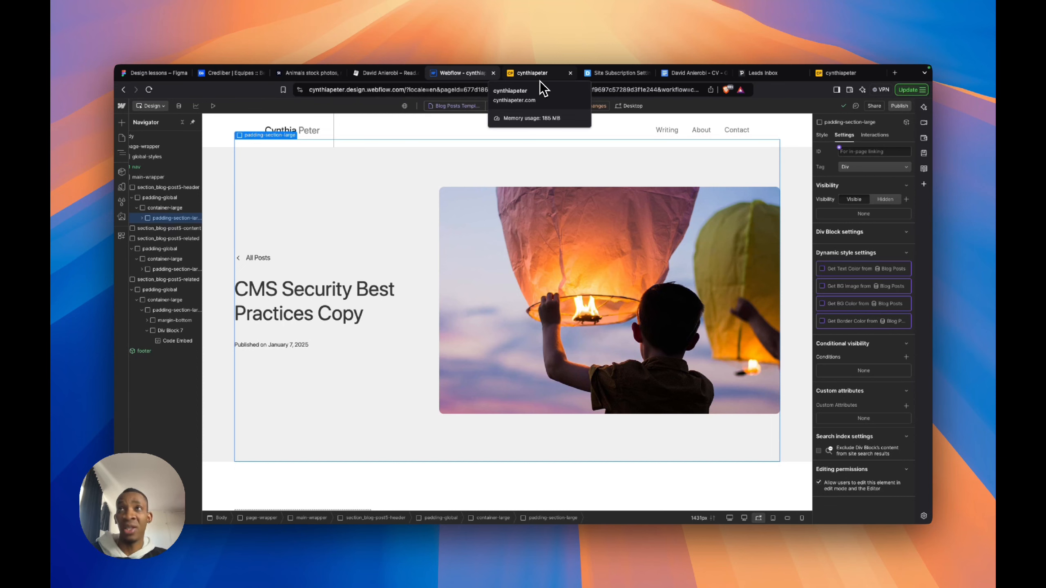
Switch to the Disqus admin and start creating a new site from the list of owned sites
{"action": "left_click", "coordinate": [633, 77]}
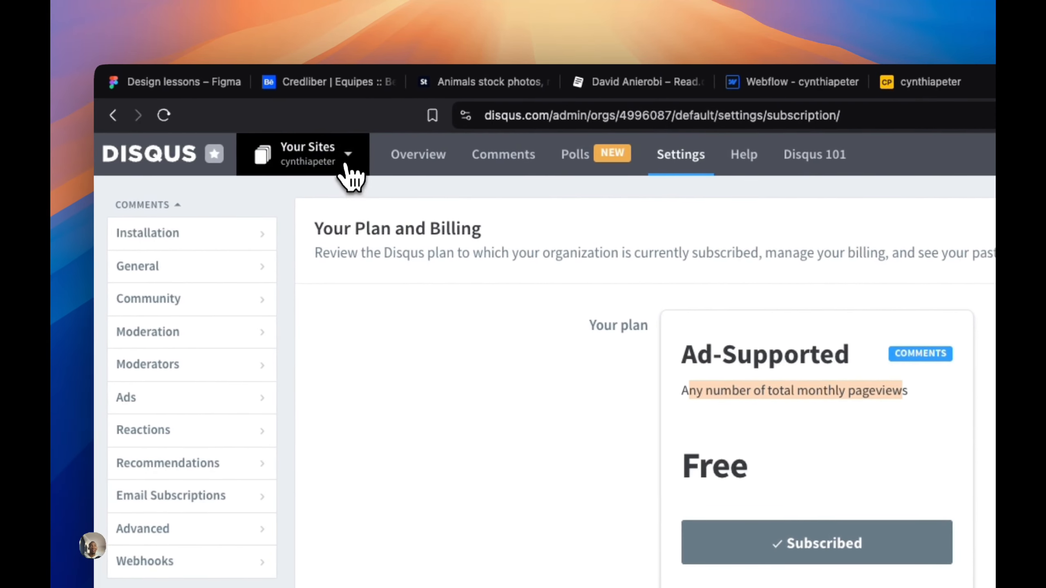
{"action": "left_click", "coordinate": [347, 166]}
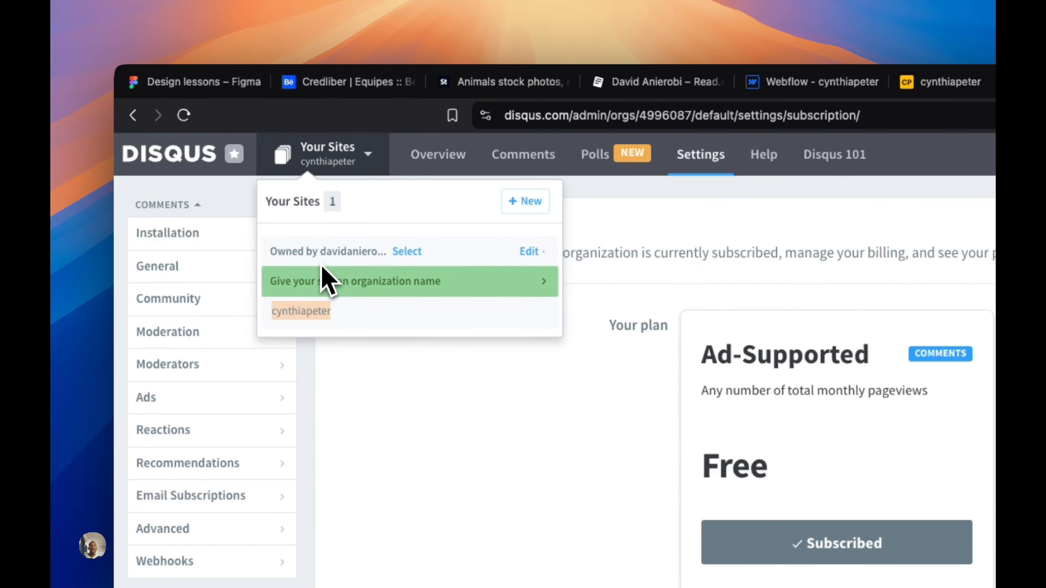
{"action": "left_click", "coordinate": [535, 205]}
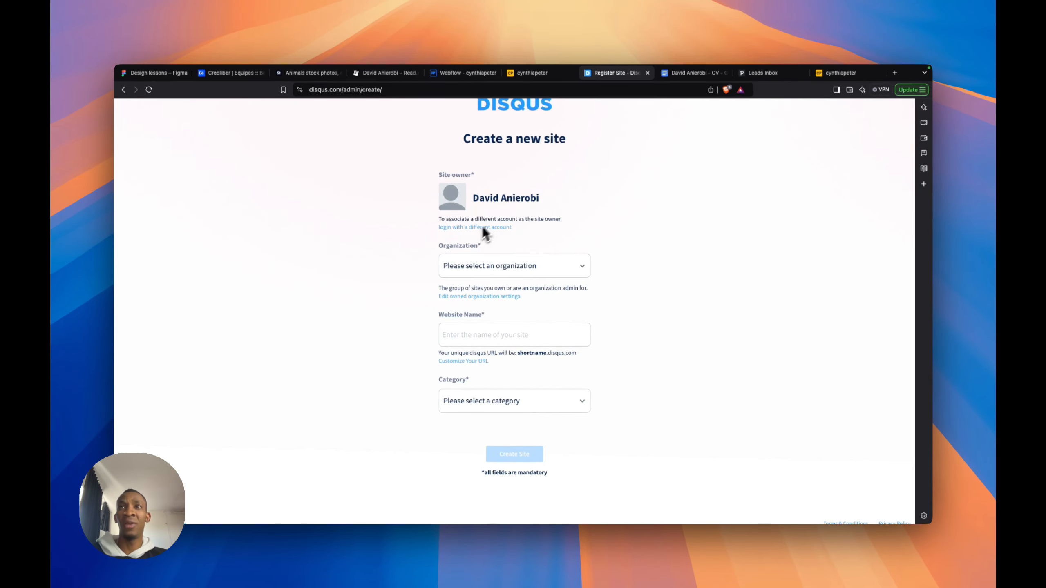
Assign the new site to the account's existing organization and set the website name to davemarz.com
{"action": "scroll", "coordinate": [498, 269], "scroll_direction": "down", "scroll_amount": 1}
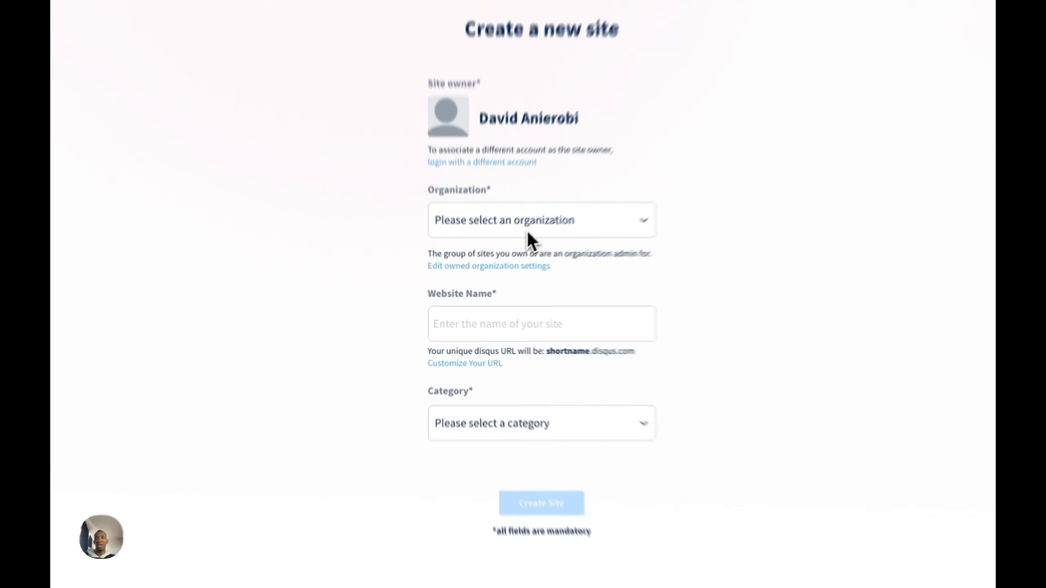
{"action": "left_click", "coordinate": [504, 274]}
{"action": "left_click", "coordinate": [532, 232]}
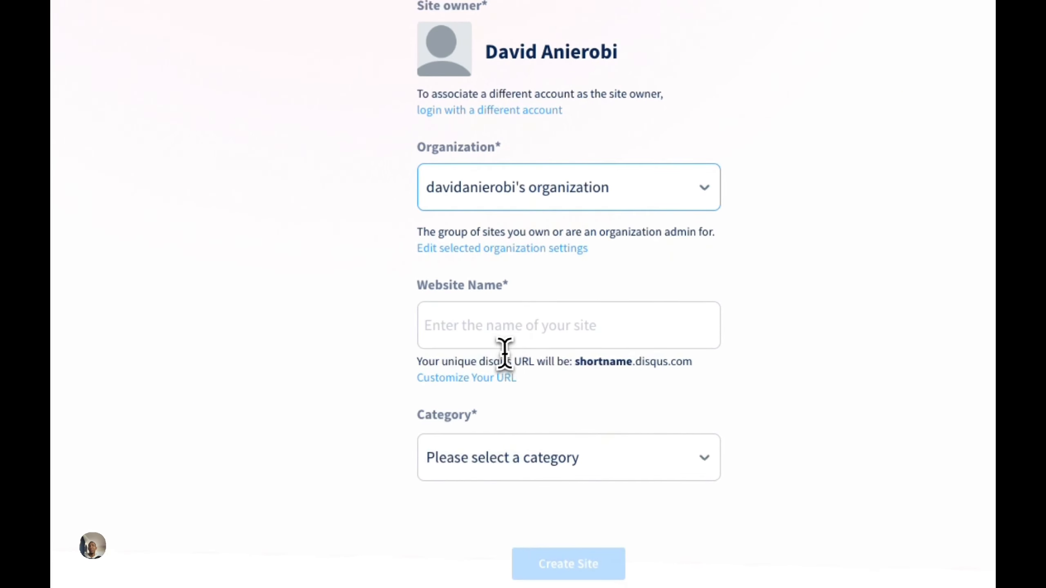
{"action": "left_click", "coordinate": [521, 332]}
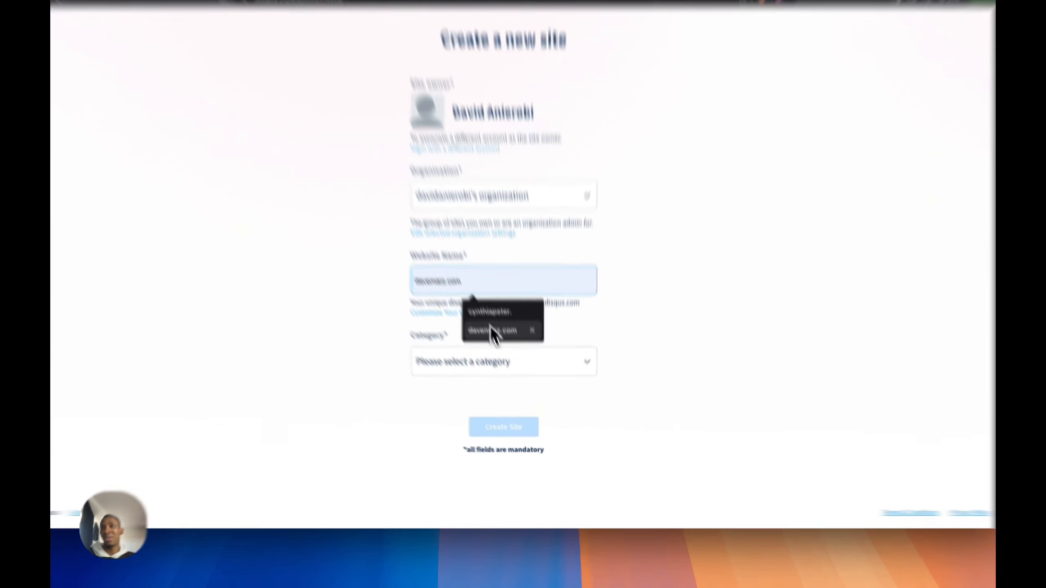
{"action": "left_click", "coordinate": [500, 358]}
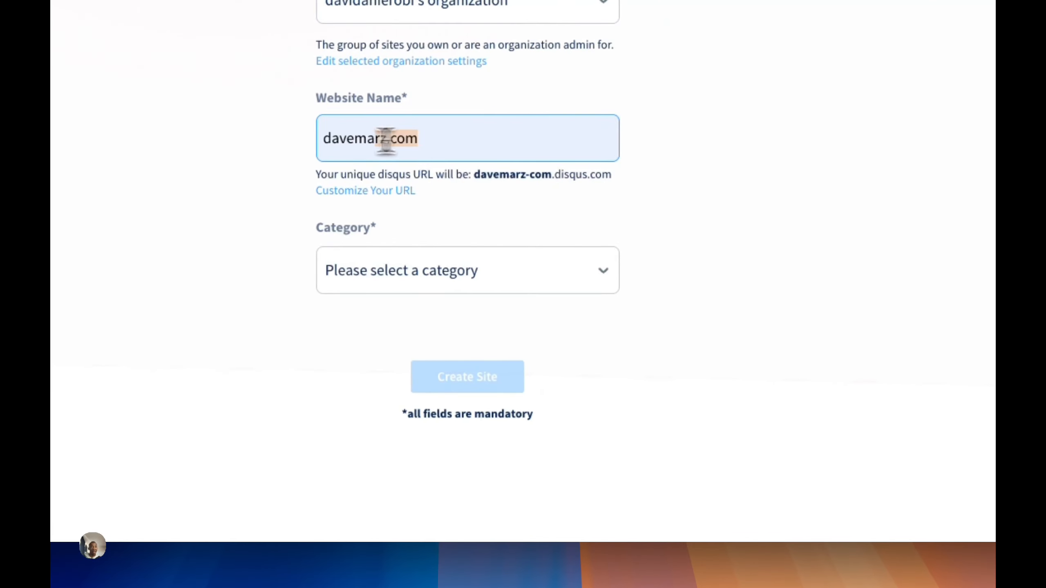
Set the site category to Tech, create the site and continue past the Disqus welcome message
{"action": "left_click", "coordinate": [406, 272]}
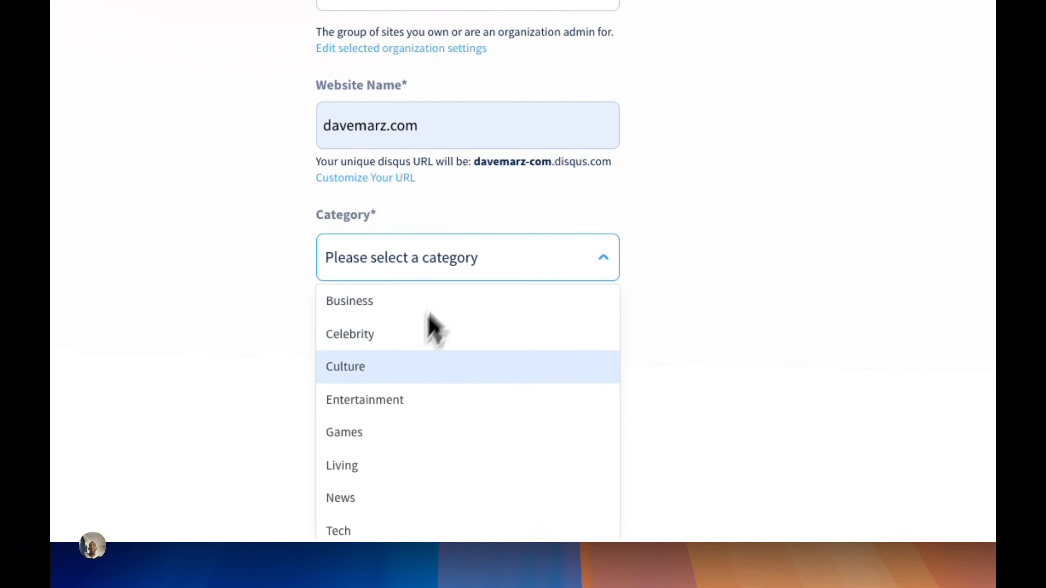
{"action": "scroll", "coordinate": [412, 358], "scroll_direction": "down", "scroll_amount": 2}
{"action": "left_click", "coordinate": [366, 455]}
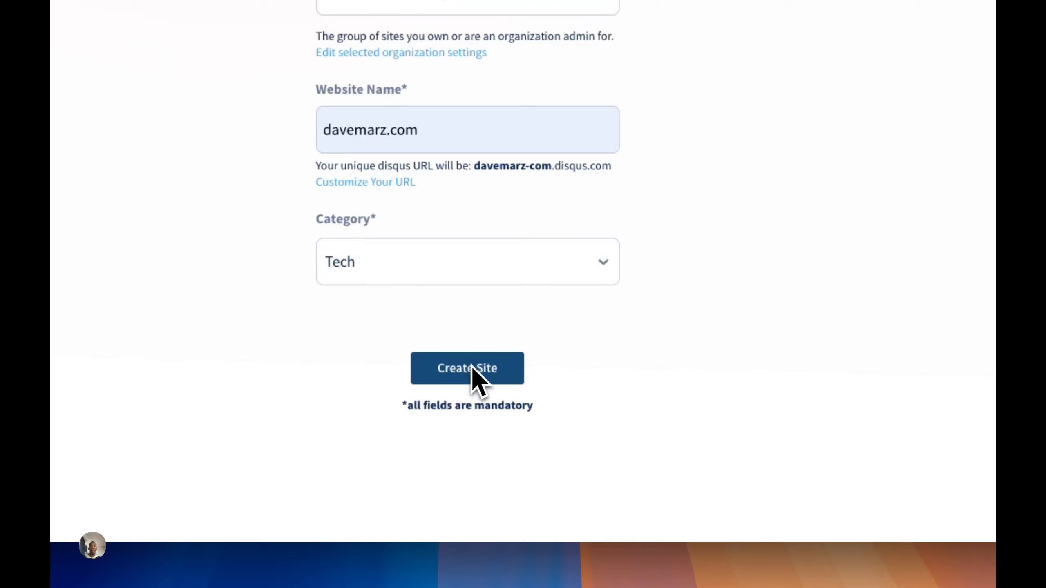
{"action": "left_click", "coordinate": [472, 365]}
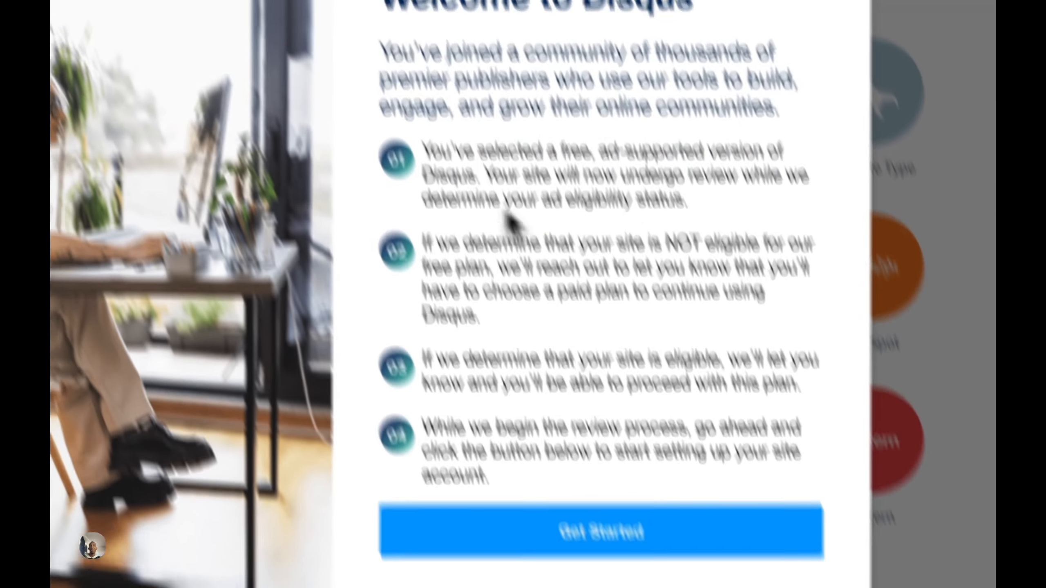
{"action": "left_click", "coordinate": [637, 530]}
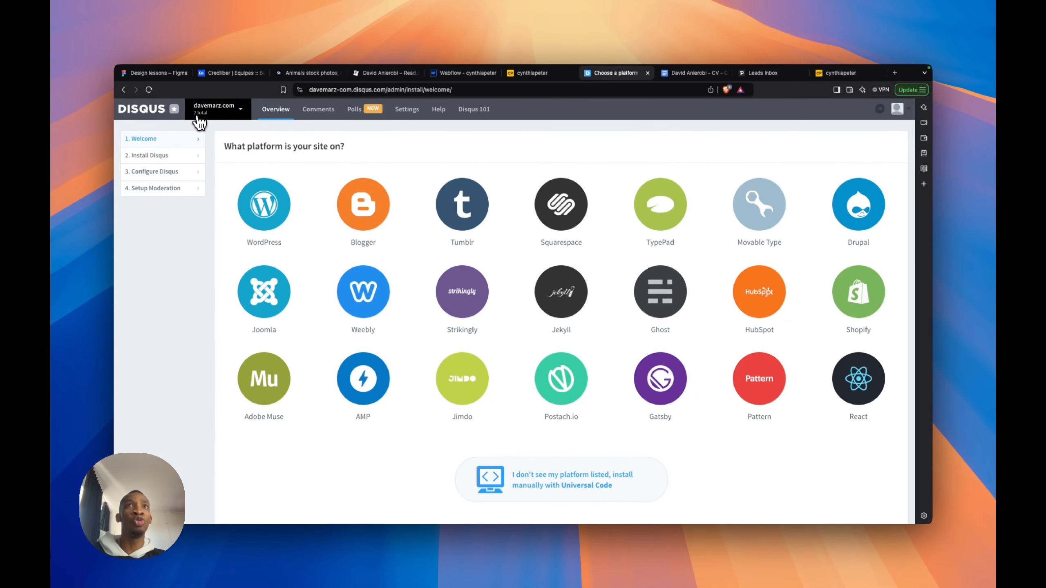
Look through the listed platforms and choose manual installation with Universal Code
{"action": "left_click", "coordinate": [211, 117]}
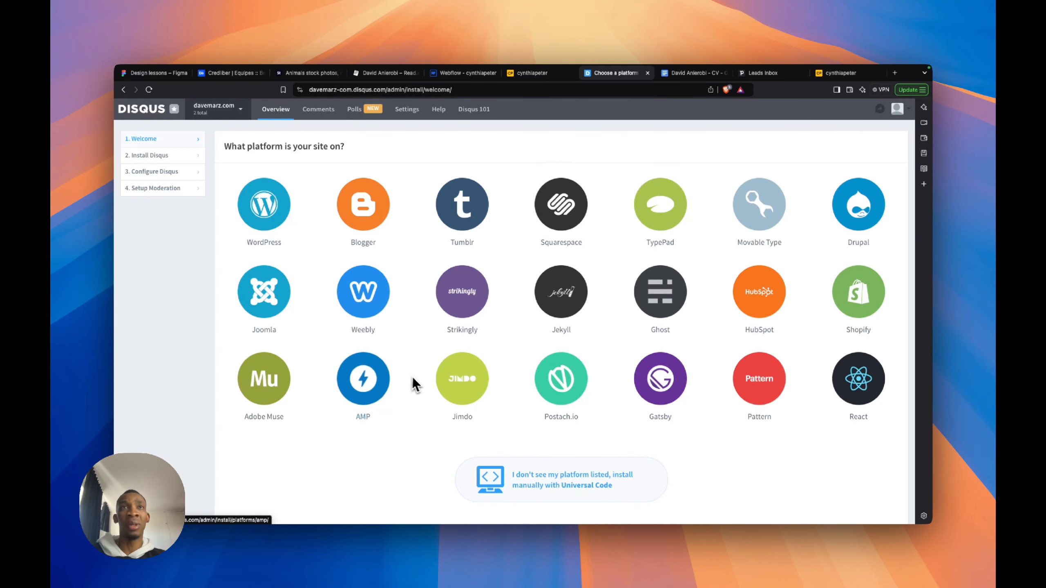
{"action": "scroll", "coordinate": [327, 310], "scroll_direction": "down", "scroll_amount": 1}
{"action": "scroll", "coordinate": [182, 198], "scroll_direction": "up", "scroll_amount": 1}
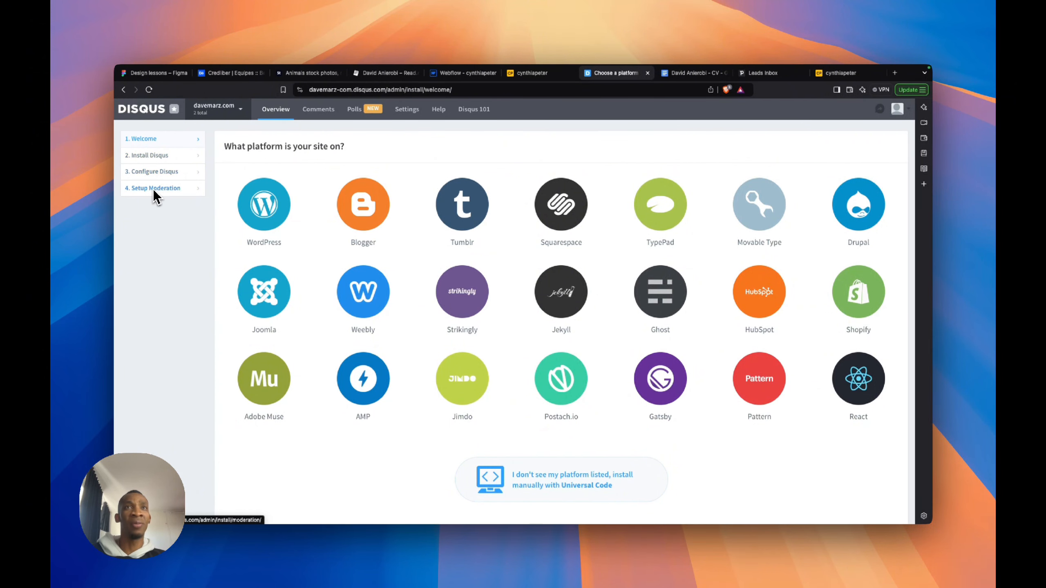
{"action": "scroll", "coordinate": [263, 281], "scroll_direction": "down", "scroll_amount": 3}
{"action": "scroll", "coordinate": [272, 288], "scroll_direction": "up", "scroll_amount": 2}
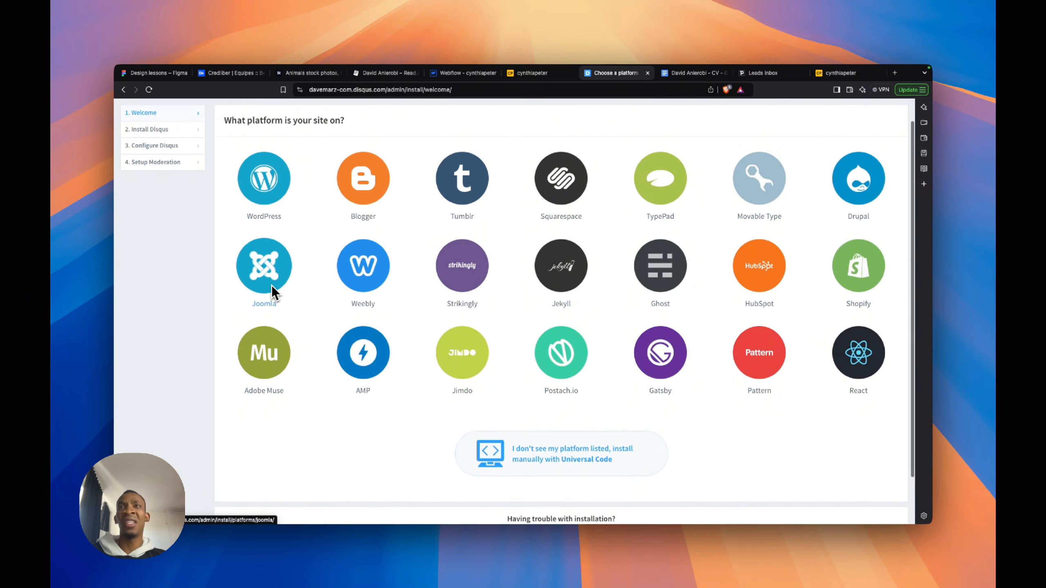
{"action": "scroll", "coordinate": [436, 270], "scroll_direction": "down", "scroll_amount": 3}
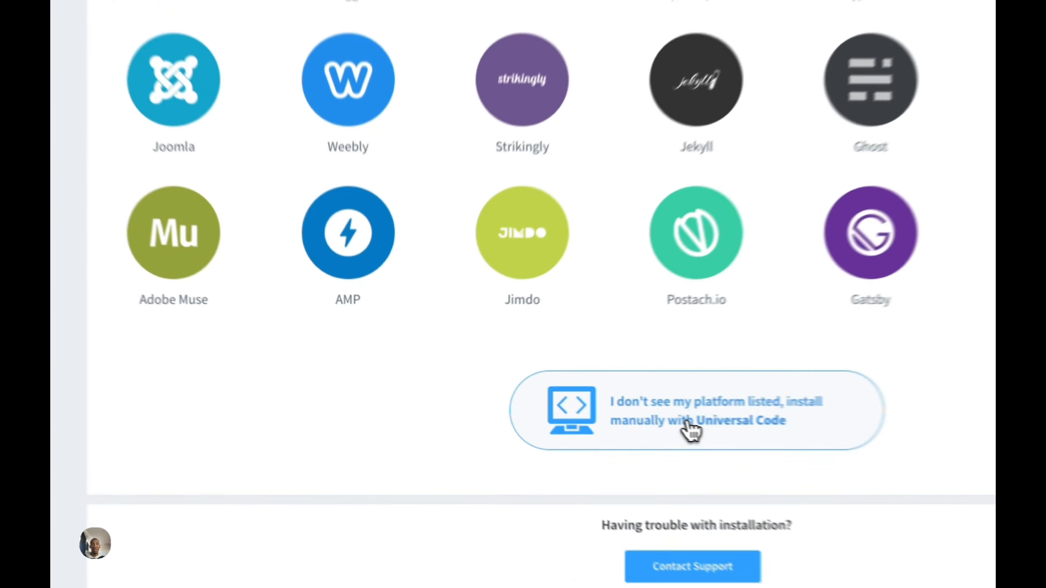
{"action": "left_click", "coordinate": [561, 414]}
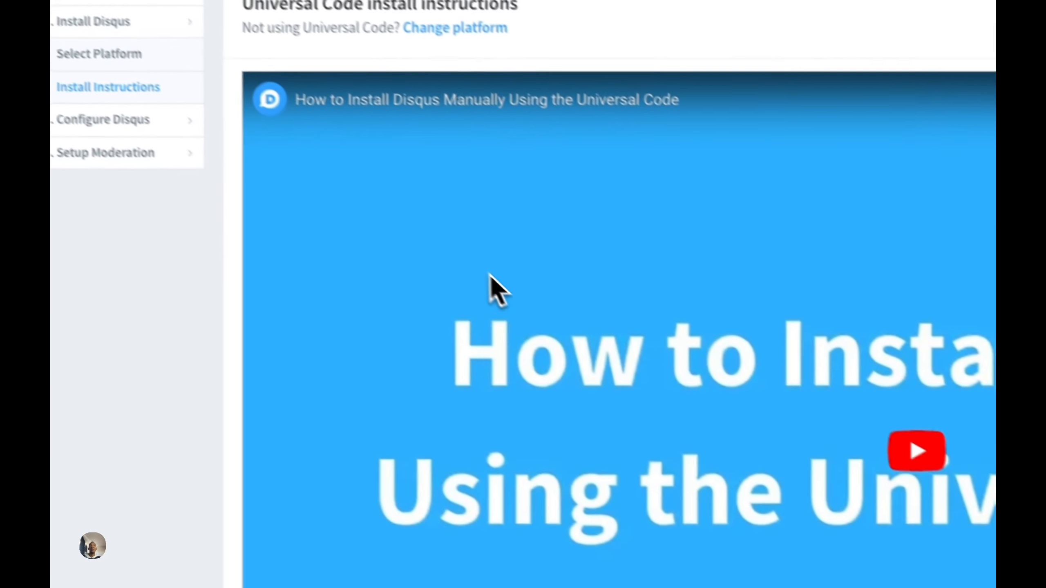
Find the embed code in the Universal Code install instructions and copy the whole snippet
{"action": "scroll", "coordinate": [488, 274], "scroll_direction": "down", "scroll_amount": 8}
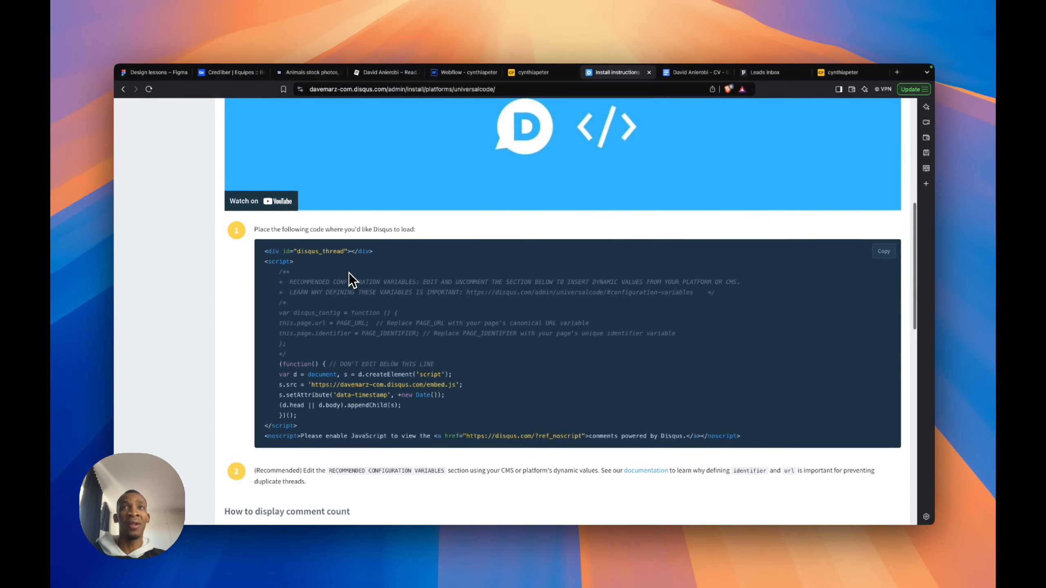
{"action": "scroll", "coordinate": [348, 274], "scroll_direction": "down", "scroll_amount": 1}
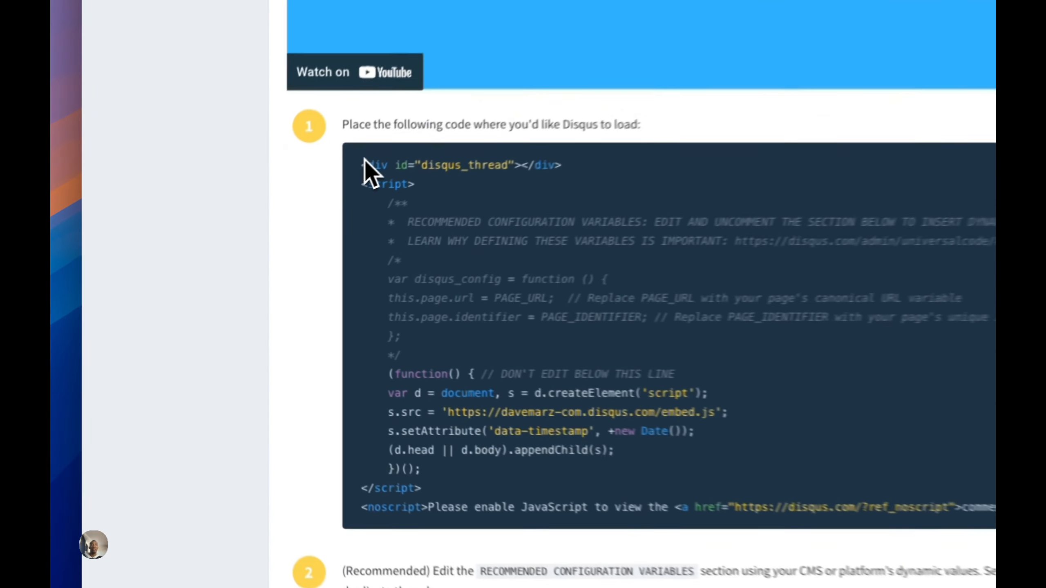
{"action": "left_click_drag", "start_coordinate": [266, 236], "coordinate": [433, 404]}
{"action": "left_click", "coordinate": [514, 273]}
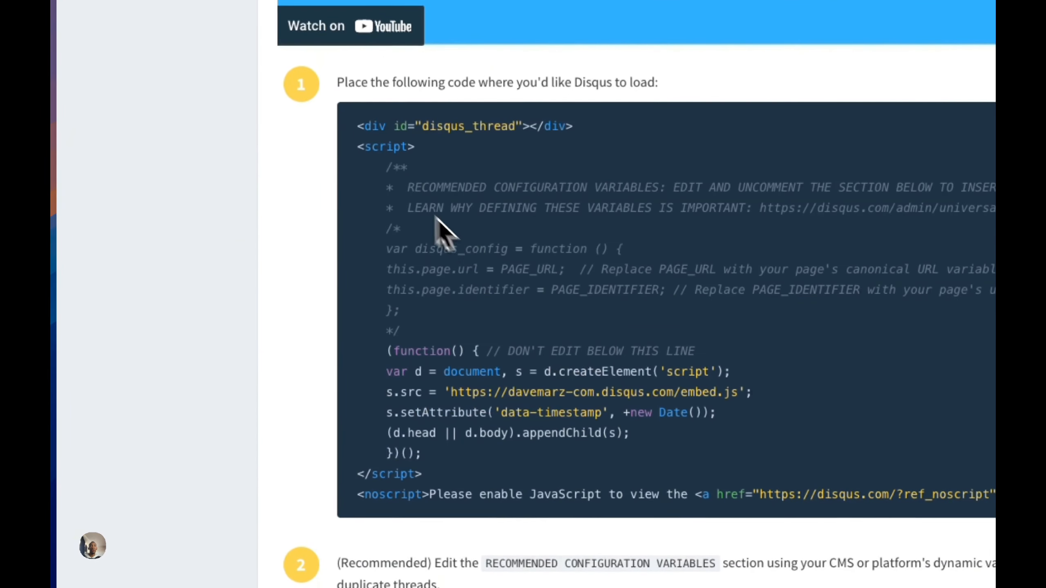
{"action": "left_click_drag", "start_coordinate": [358, 126], "coordinate": [969, 495]}
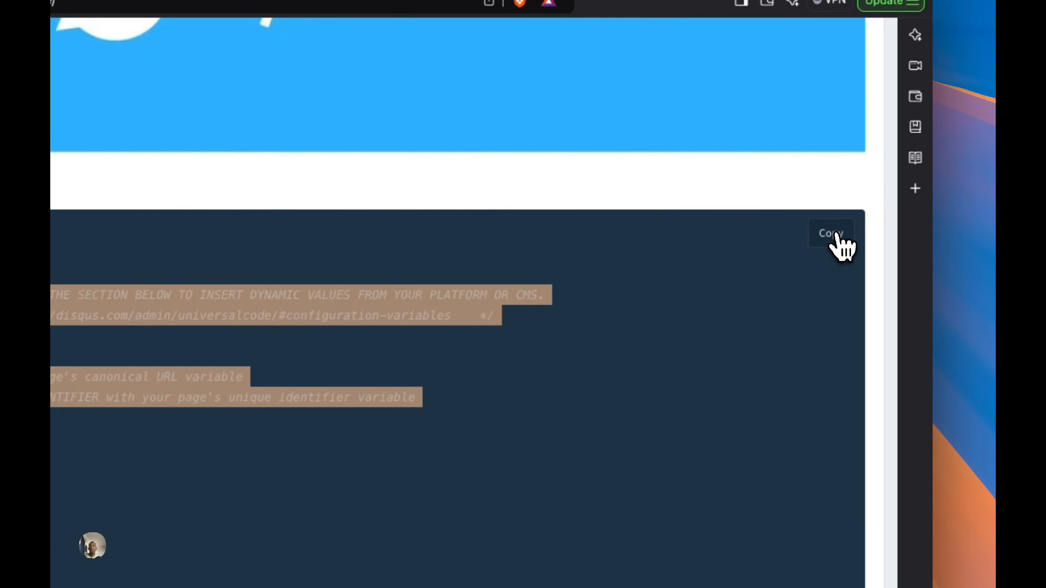
{"action": "left_click", "coordinate": [837, 235]}
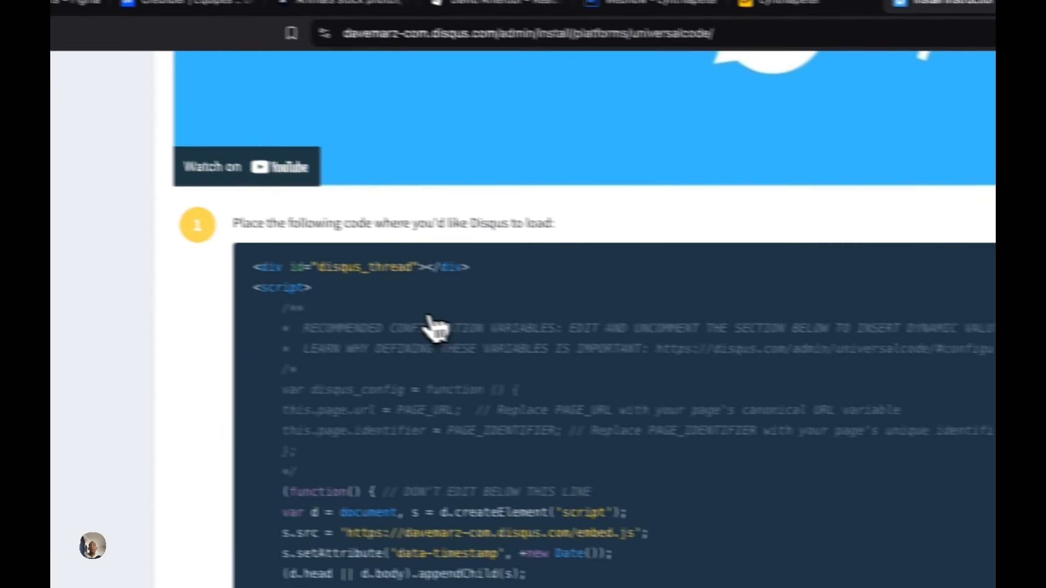
Compare the site name in the site selector with the davemarz-com address in the script's s.src line
{"action": "scroll", "coordinate": [426, 321], "scroll_direction": "up", "scroll_amount": 10}
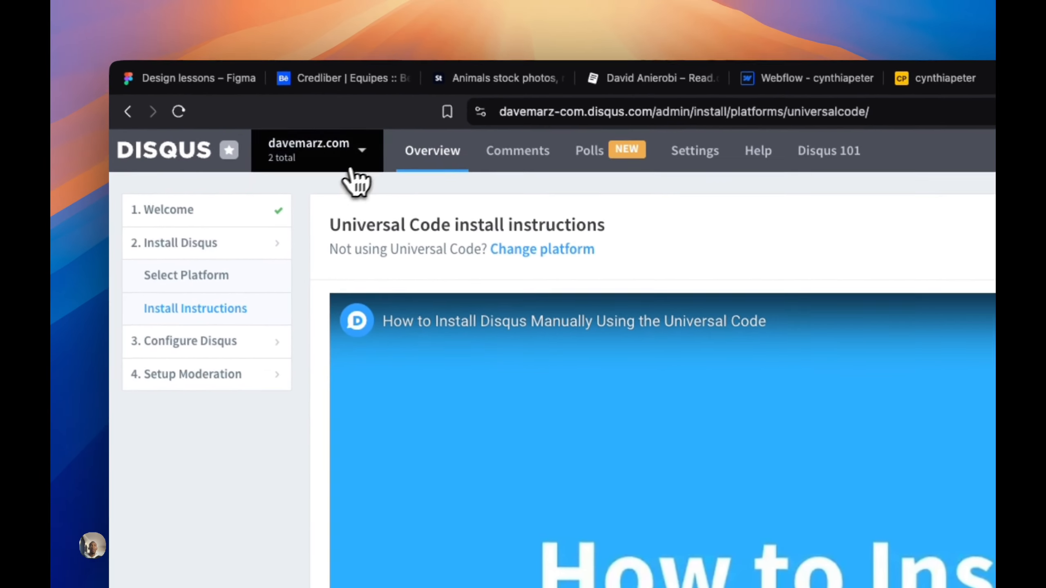
{"action": "left_click", "coordinate": [256, 108]}
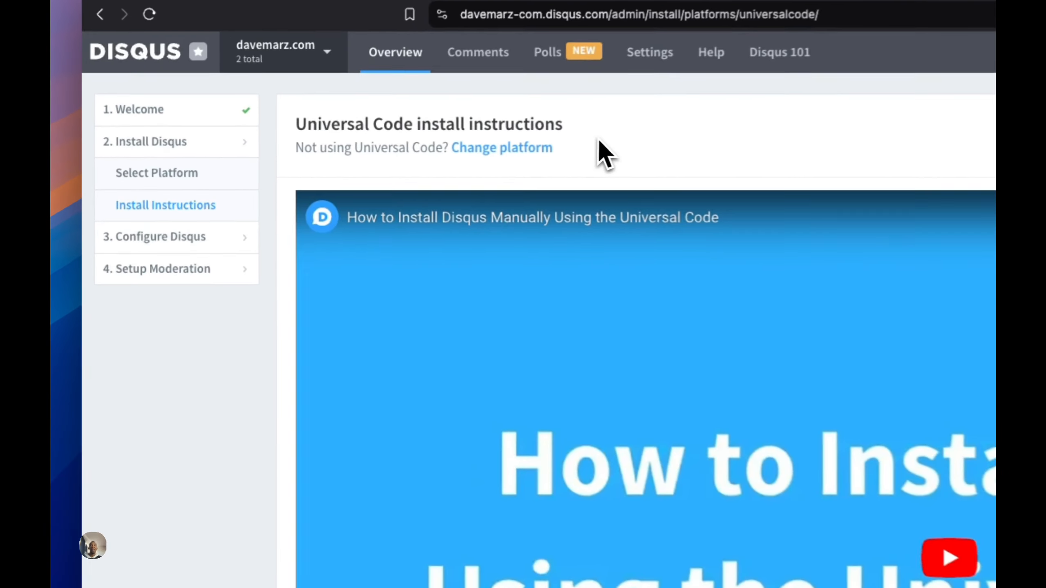
{"action": "scroll", "coordinate": [610, 153], "scroll_direction": "down", "scroll_amount": 10}
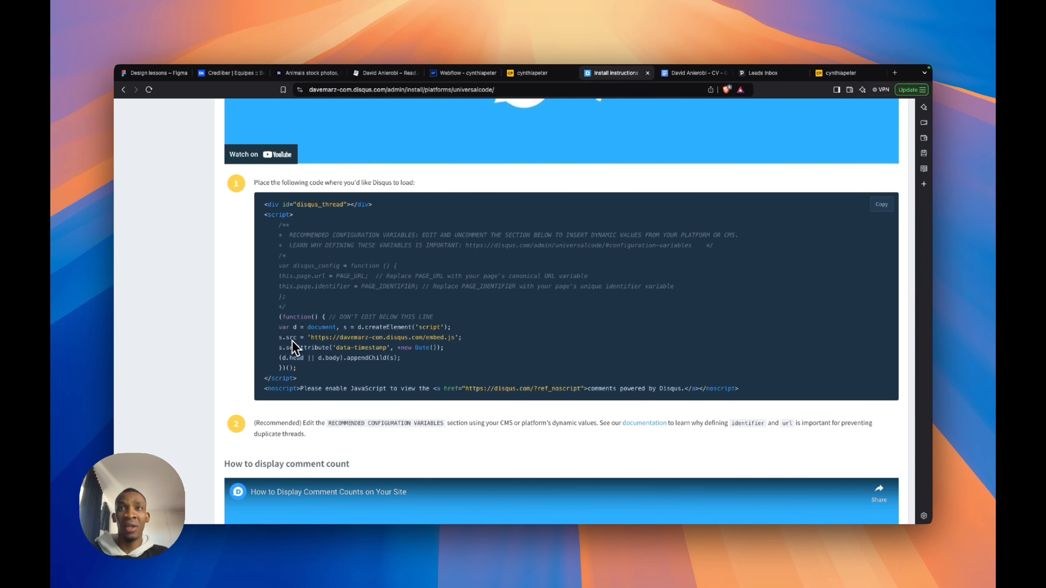
{"action": "left_click_drag", "start_coordinate": [315, 337], "coordinate": [384, 339]}
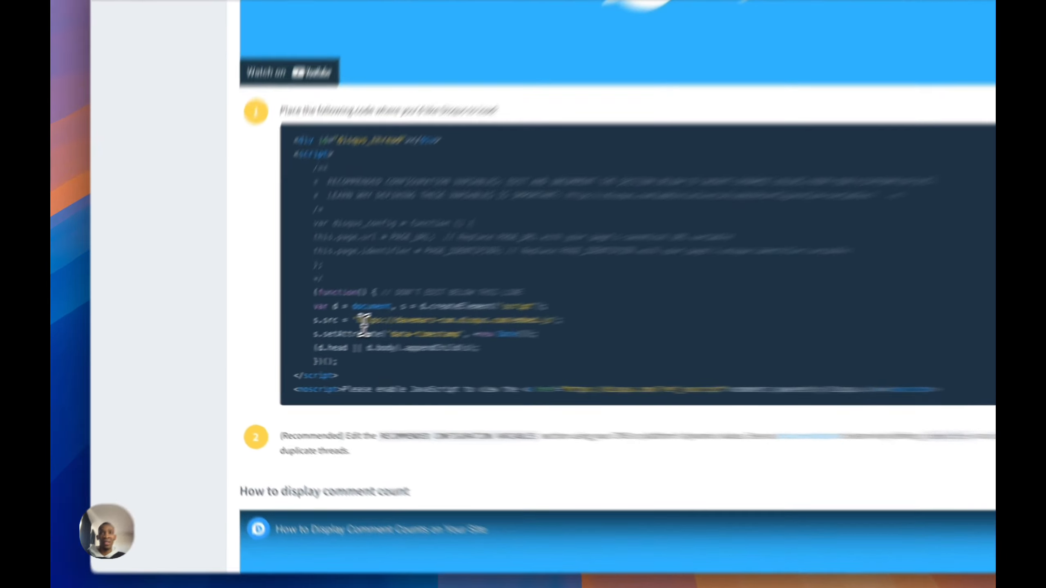
{"action": "mouse_move", "coordinate": [587, 294]}
{"action": "left_mouse_down"}
{"action": "mouse_move", "coordinate": [560, 294]}
{"action": "mouse_move", "coordinate": [601, 300]}
{"action": "left_mouse_up"}
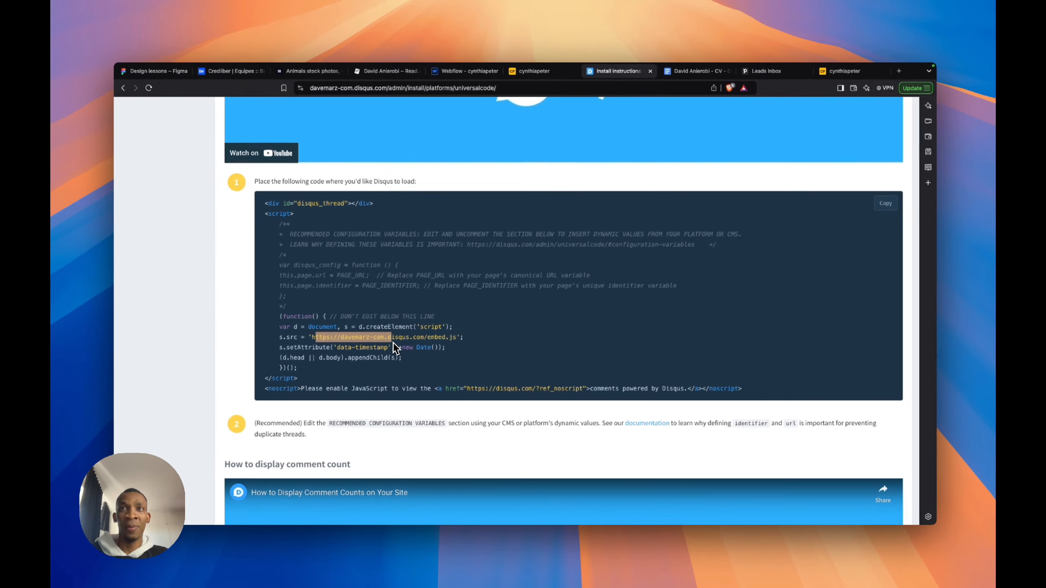
{"action": "left_click_drag", "start_coordinate": [393, 343], "coordinate": [454, 346]}
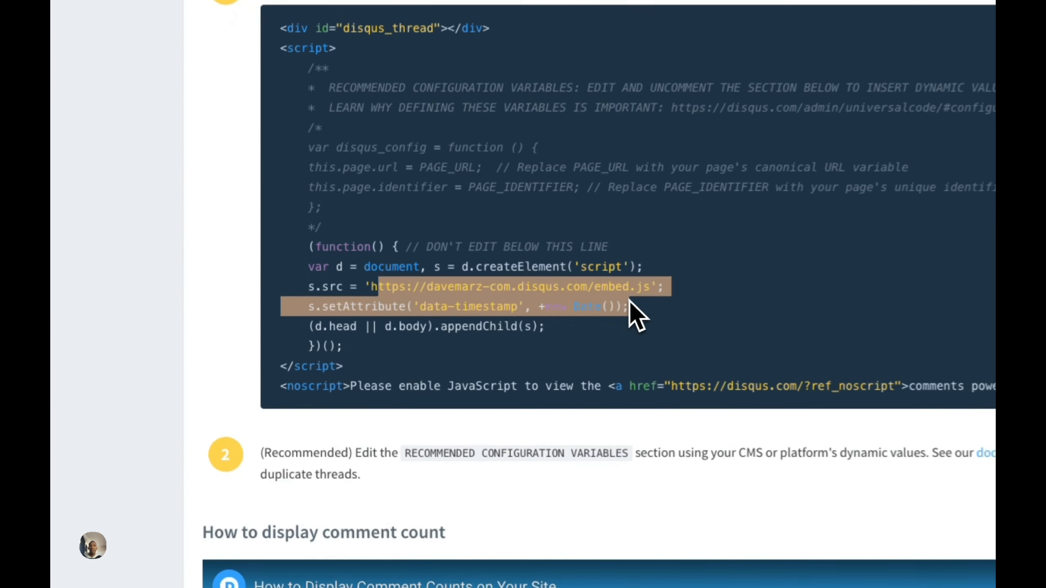
{"action": "left_click", "coordinate": [419, 335]}
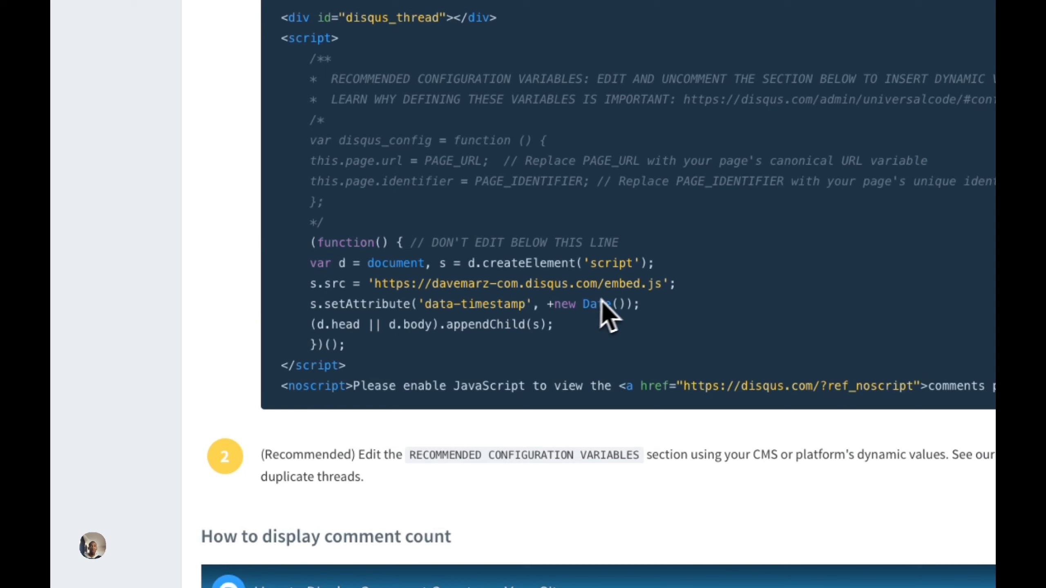
{"action": "left_click_drag", "start_coordinate": [677, 288], "coordinate": [370, 283]}
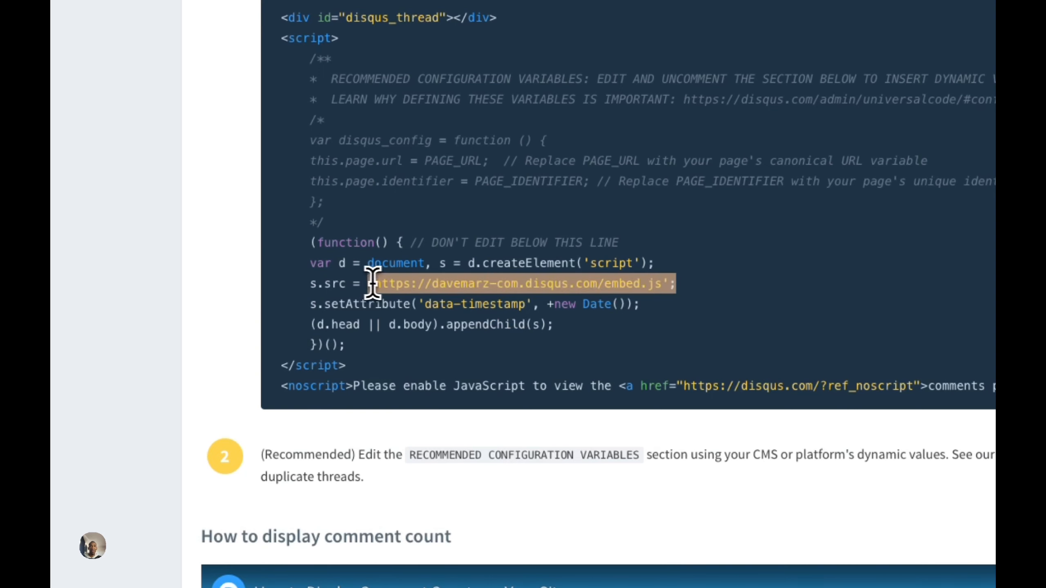
{"action": "left_click", "coordinate": [435, 284]}
{"action": "left_click_drag", "start_coordinate": [437, 285], "coordinate": [520, 285]}
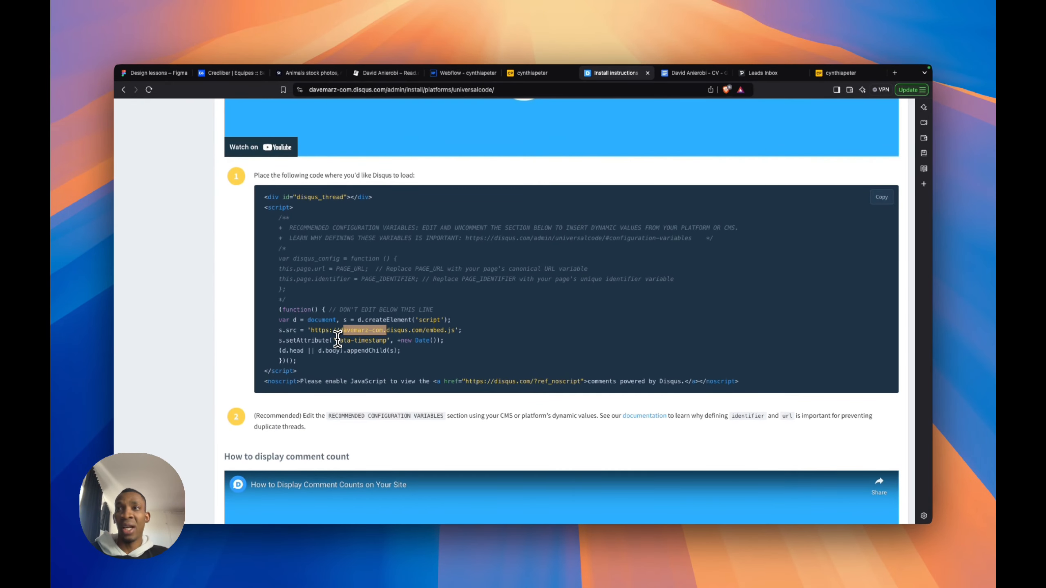
Examine the snippet's recommended configuration lines and copy the complete Universal Code again
{"action": "scroll", "coordinate": [334, 334], "scroll_direction": "up", "scroll_amount": 2}
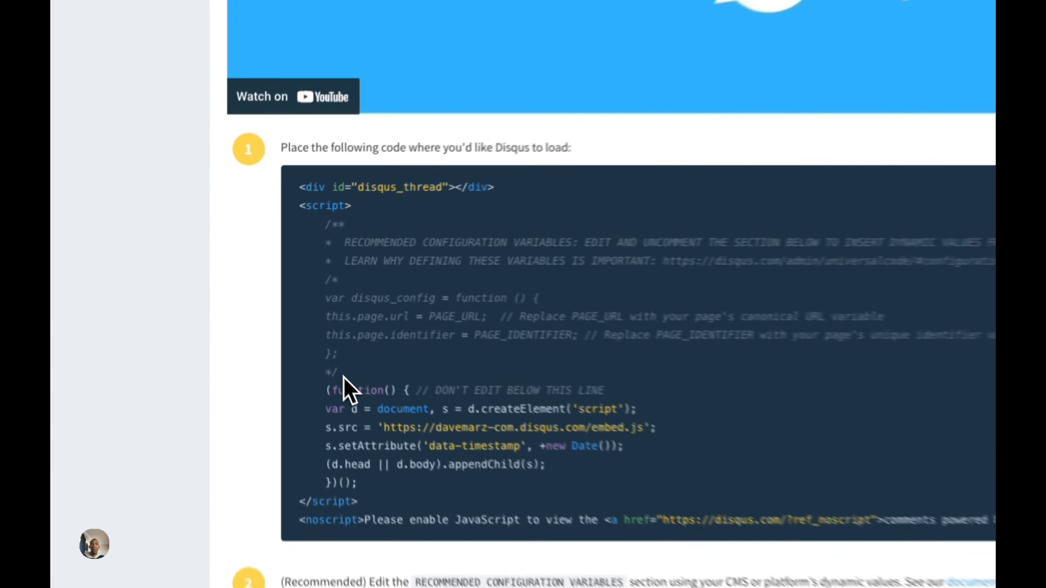
{"action": "left_click_drag", "start_coordinate": [297, 320], "coordinate": [274, 273]}
{"action": "left_click_drag", "start_coordinate": [326, 298], "coordinate": [342, 321]}
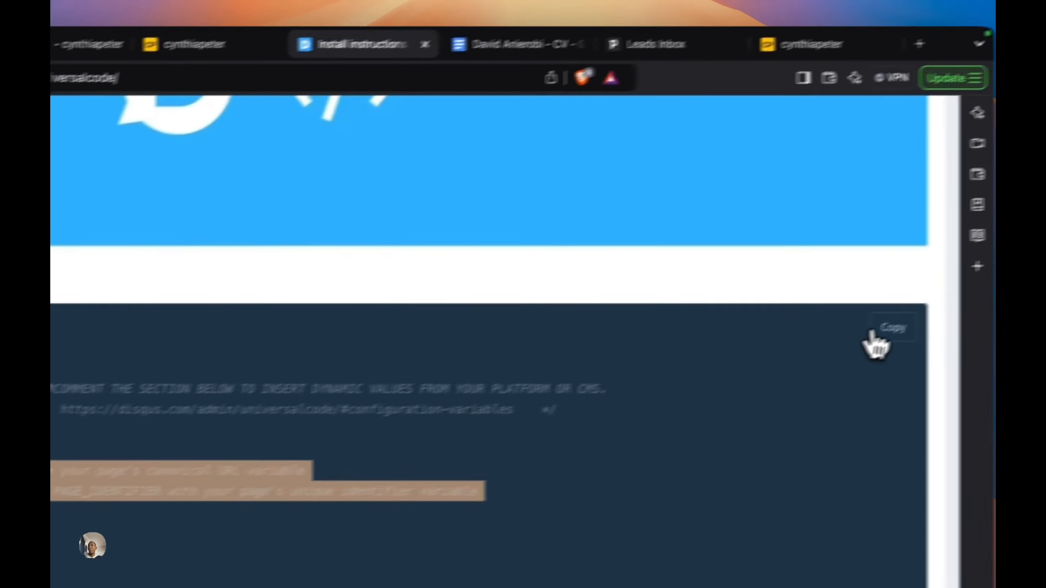
{"action": "left_click", "coordinate": [887, 330]}
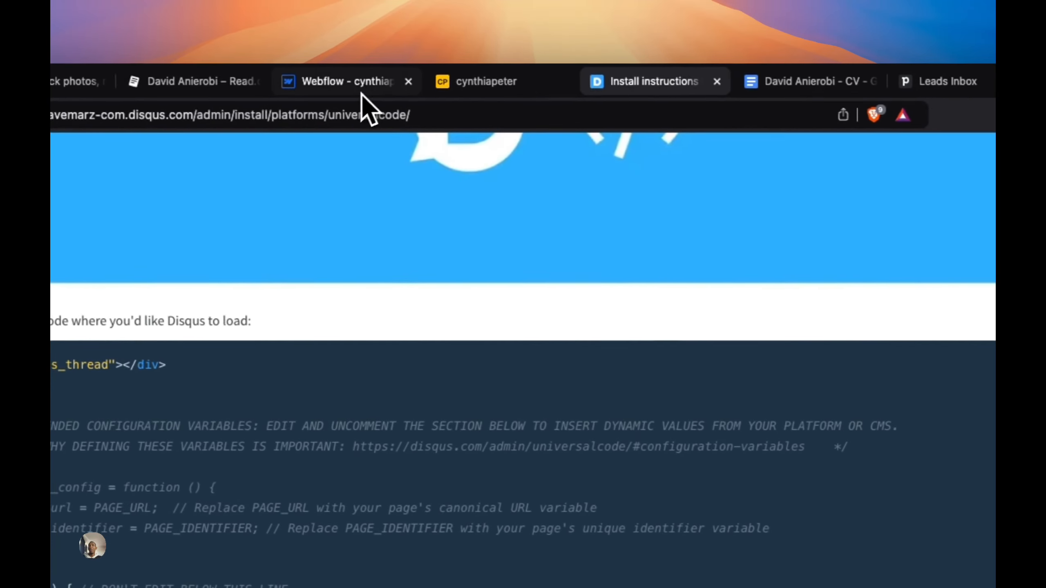
Switch to the Webflow designer and open the static Blog page at its list of posts
{"action": "left_click", "coordinate": [266, 77]}
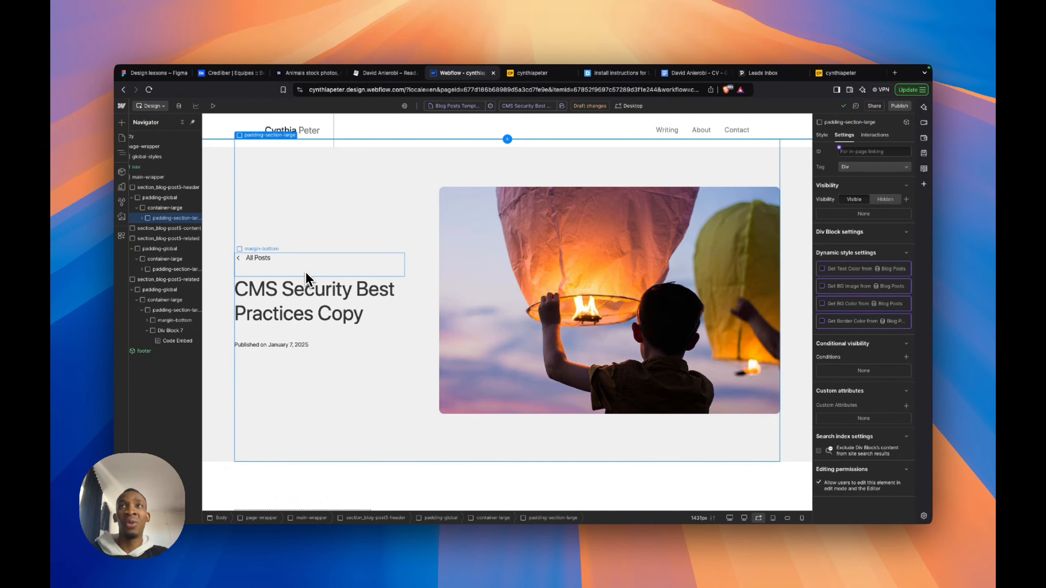
{"action": "left_click", "coordinate": [461, 106]}
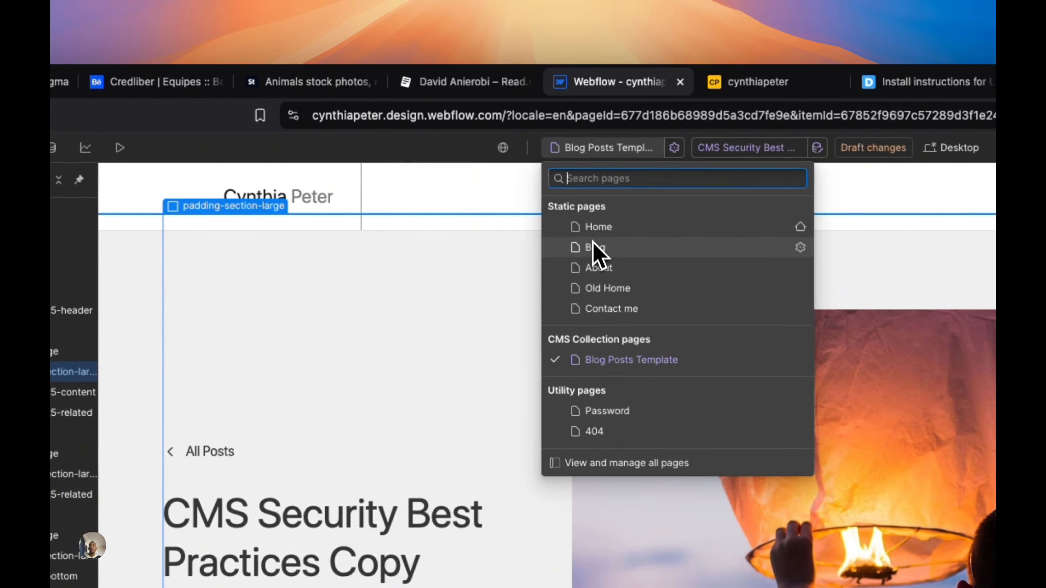
{"action": "left_click", "coordinate": [593, 246]}
{"action": "scroll", "coordinate": [444, 402], "scroll_direction": "down", "scroll_amount": 8}
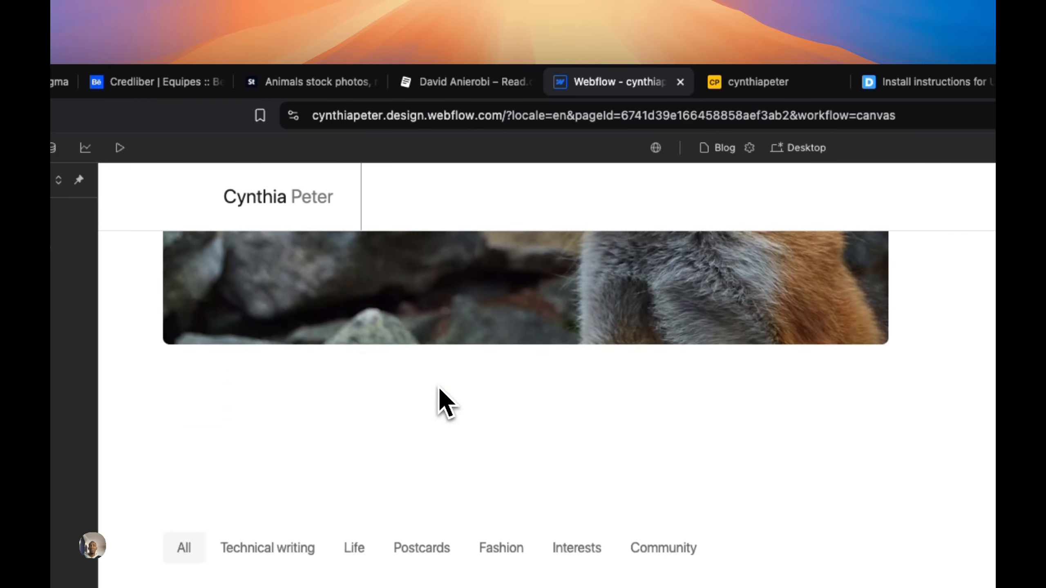
{"action": "scroll", "coordinate": [438, 390], "scroll_direction": "down", "scroll_amount": 5}
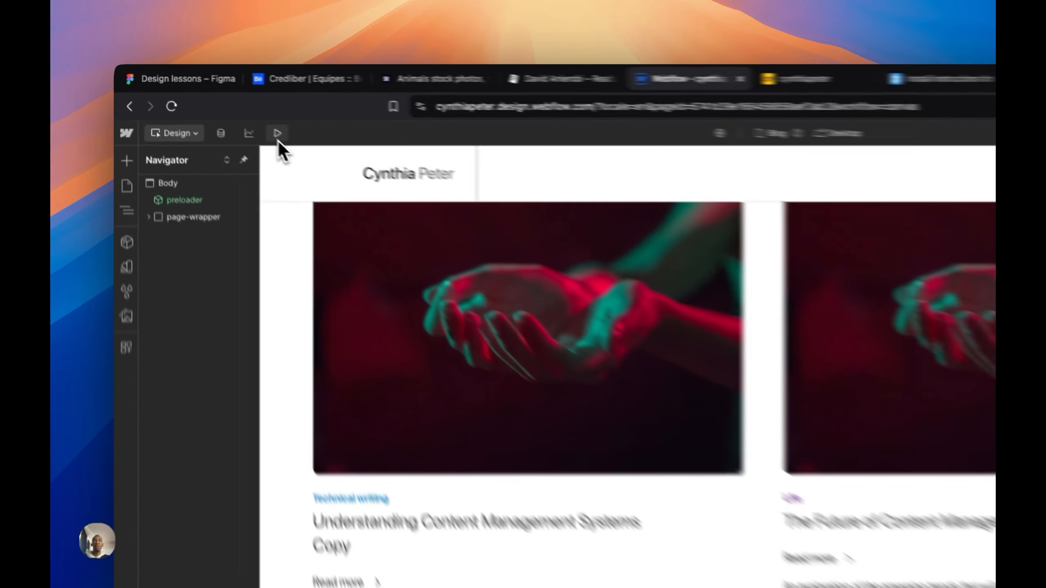
Preview the Blog page and open the "Understanding Content Management Systems Copy" post
{"action": "left_click", "coordinate": [213, 106]}
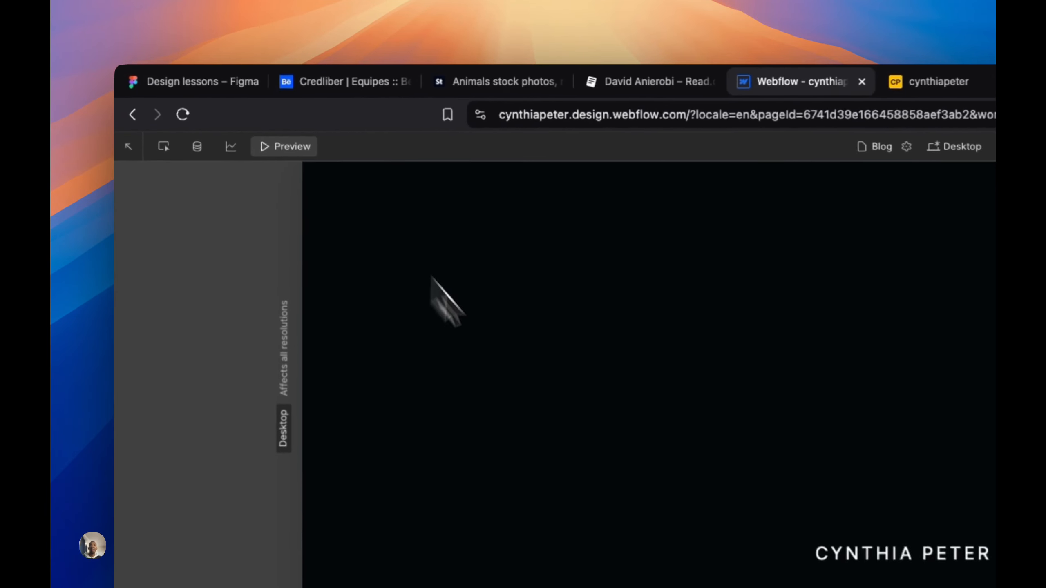
{"action": "scroll", "coordinate": [551, 439], "scroll_direction": "down", "scroll_amount": 4}
{"action": "scroll", "coordinate": [552, 440], "scroll_direction": "up", "scroll_amount": 1}
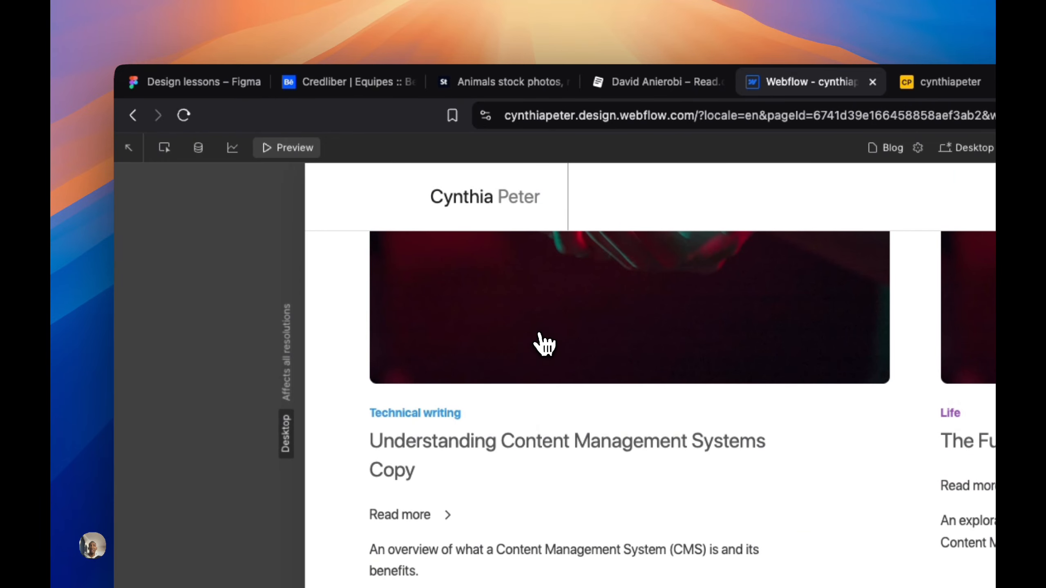
{"action": "left_click", "coordinate": [539, 333]}
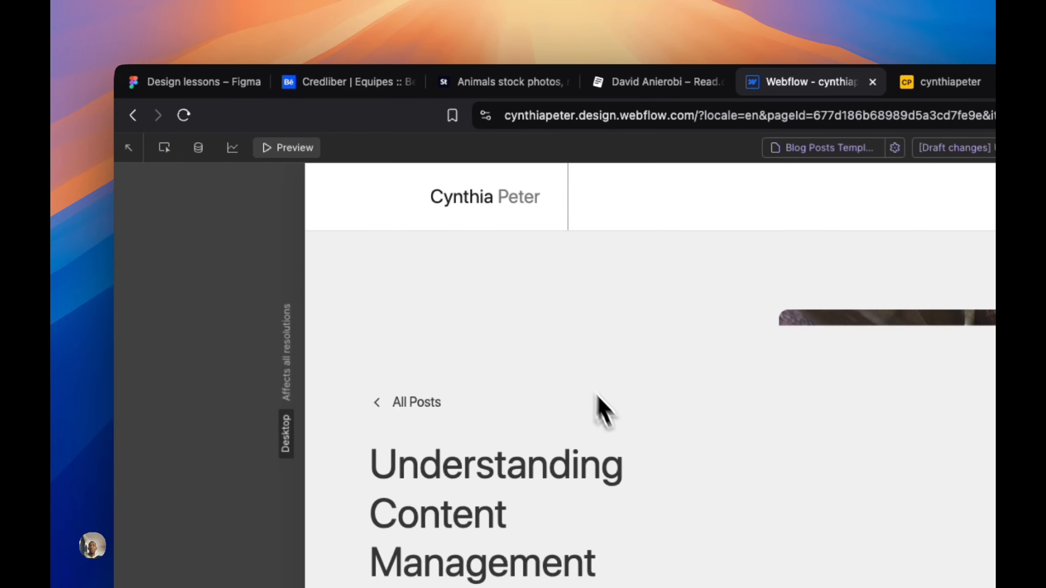
Examine the related posts and the "Drop your comments" section at the end of the previewed post, and exit the preview
{"action": "scroll", "coordinate": [595, 397], "scroll_direction": "down", "scroll_amount": 10}
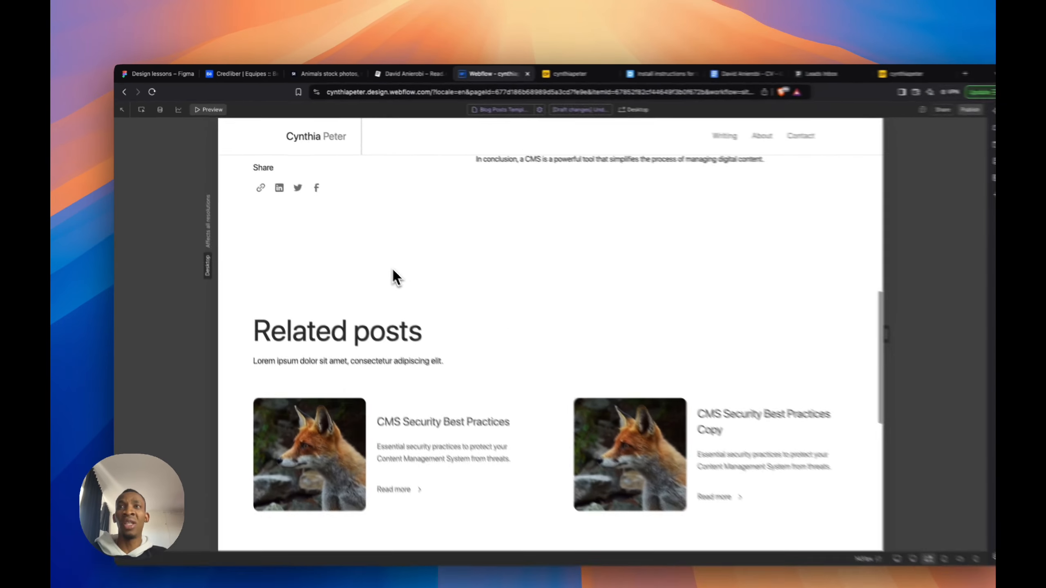
{"action": "scroll", "coordinate": [371, 256], "scroll_direction": "down", "scroll_amount": 10}
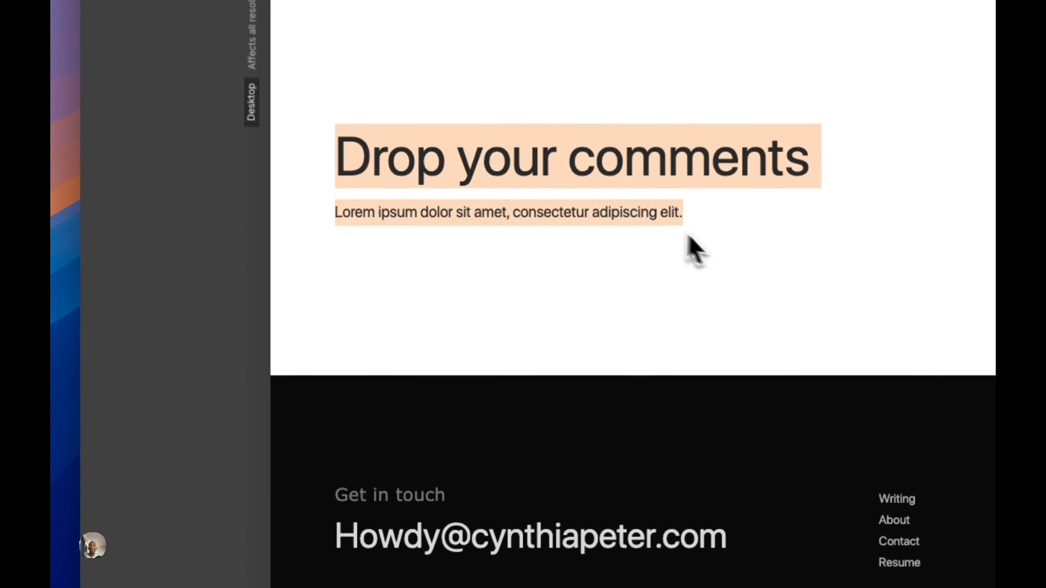
{"action": "scroll", "coordinate": [635, 285], "scroll_direction": "up", "scroll_amount": 5}
{"action": "scroll", "coordinate": [635, 280], "scroll_direction": "down", "scroll_amount": 3}
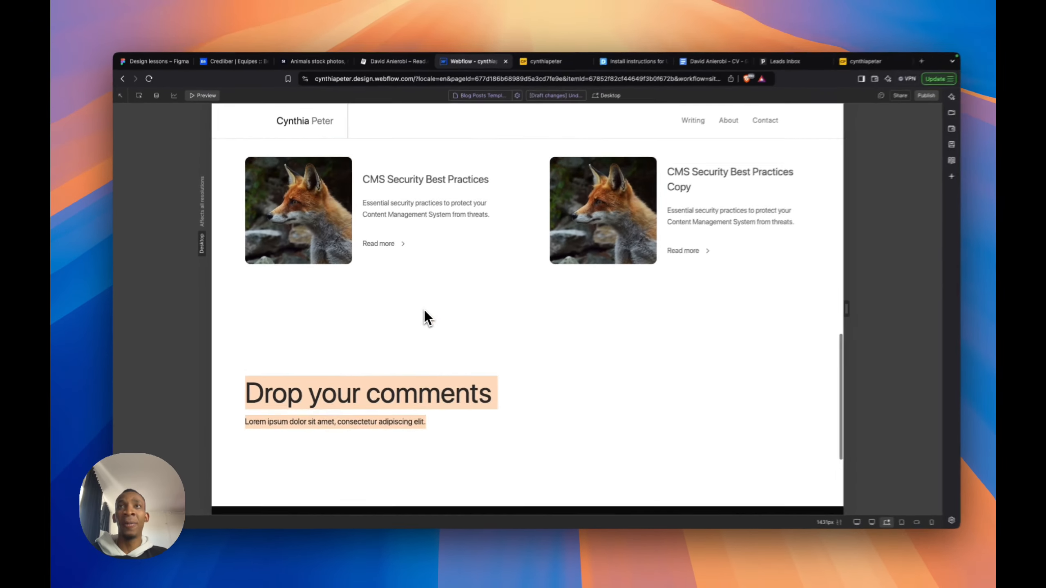
{"action": "scroll", "coordinate": [424, 311], "scroll_direction": "up", "scroll_amount": 3}
{"action": "scroll", "coordinate": [415, 313], "scroll_direction": "down", "scroll_amount": 5}
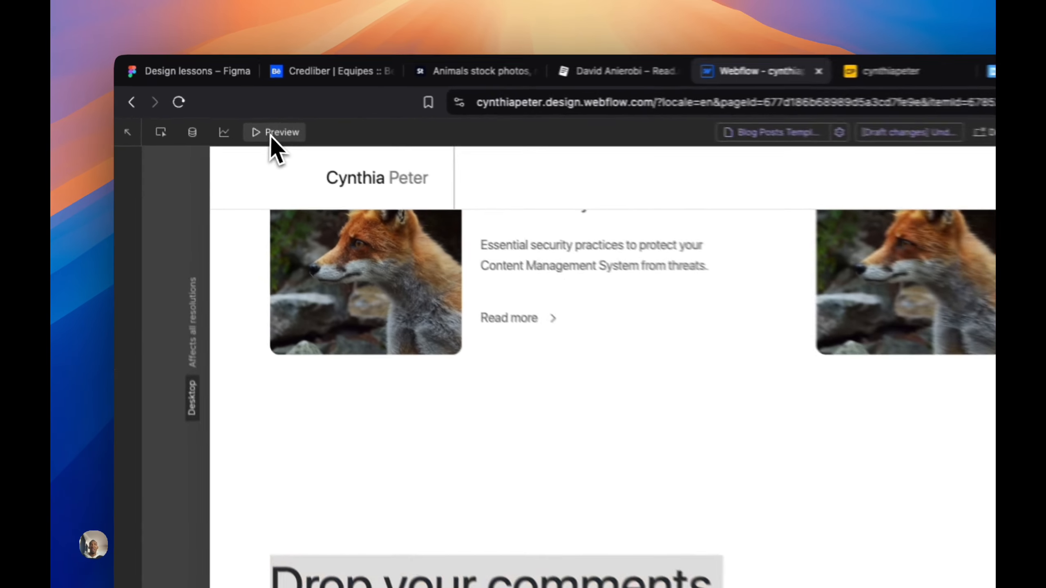
{"action": "left_click", "coordinate": [200, 105]}
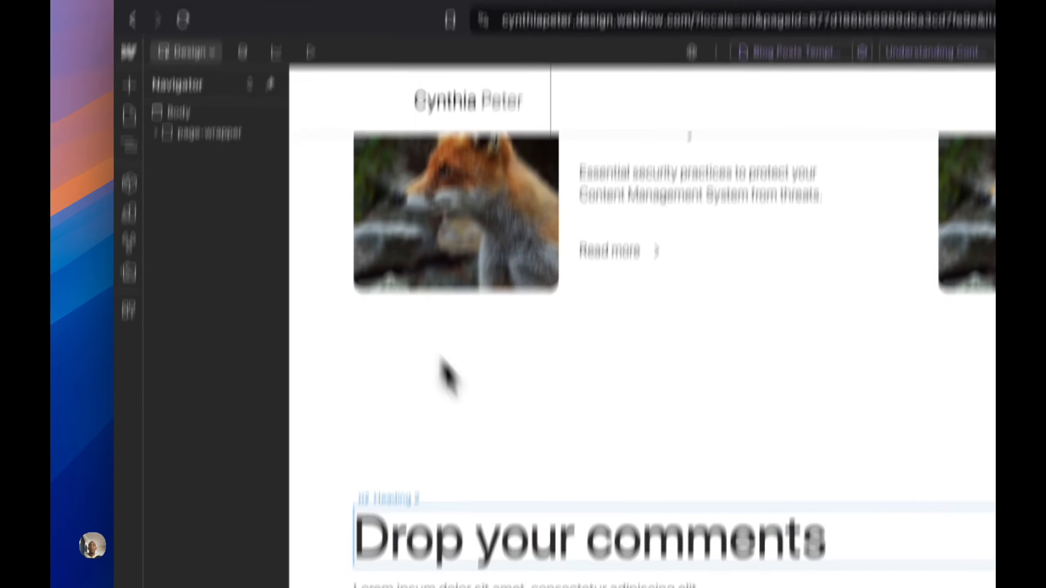
Expand the "Drop your comments" section's structure down to its existing Code Embed and select Div Block 7
{"action": "left_click", "coordinate": [459, 449]}
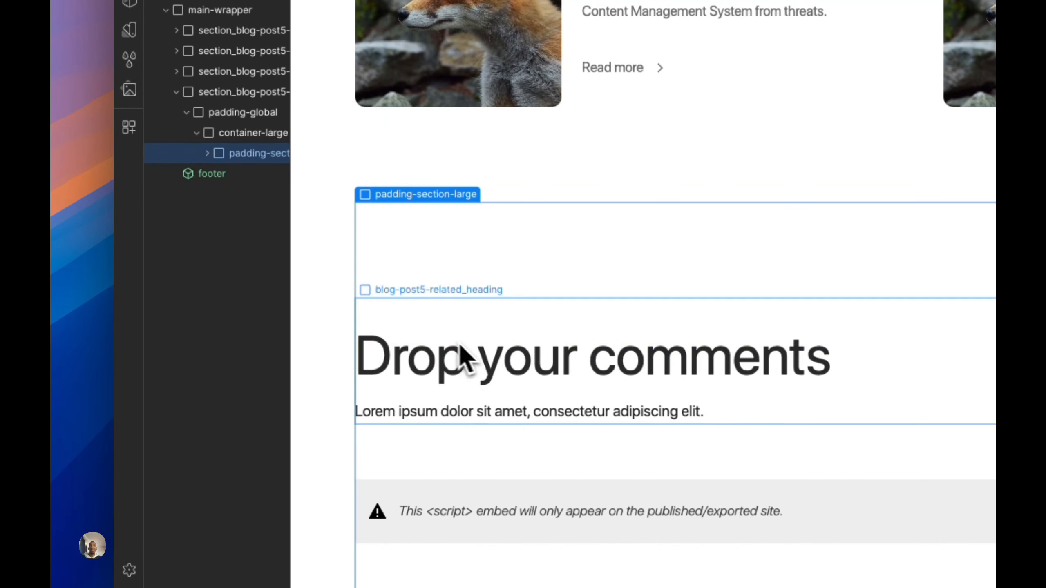
{"action": "left_click", "coordinate": [208, 157]}
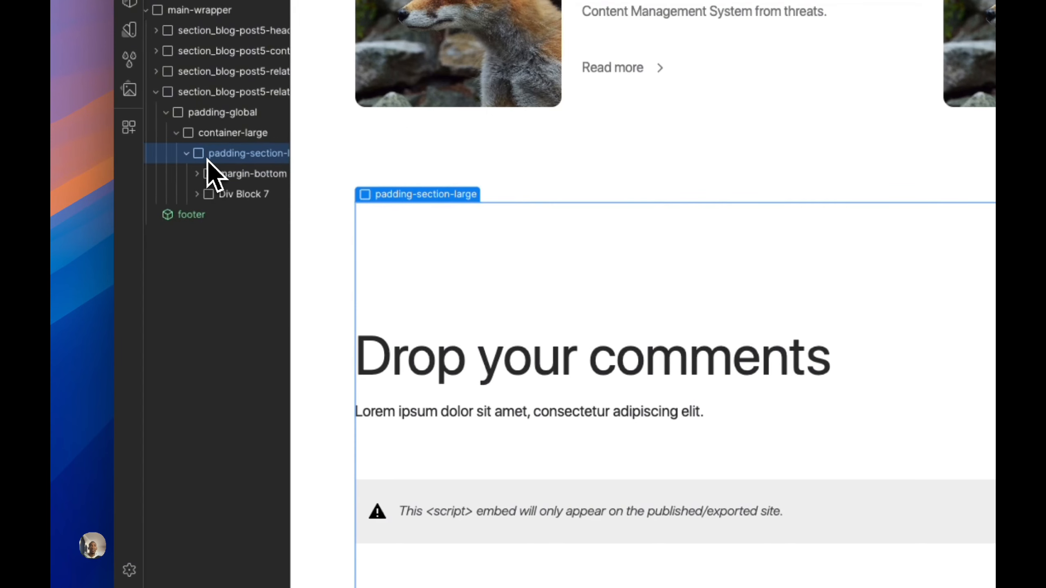
{"action": "left_click", "coordinate": [214, 165]}
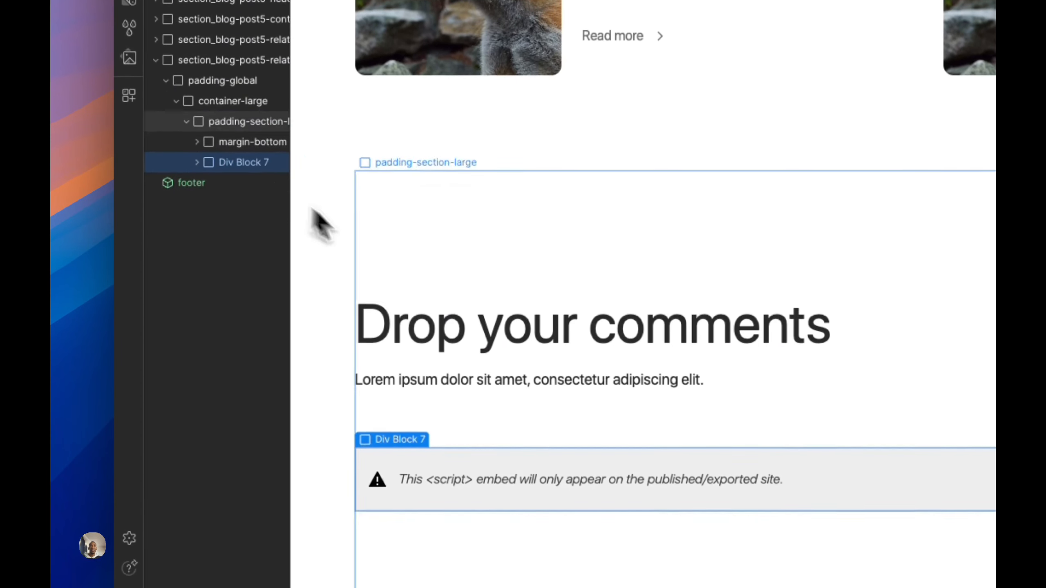
{"action": "left_click", "coordinate": [198, 162]}
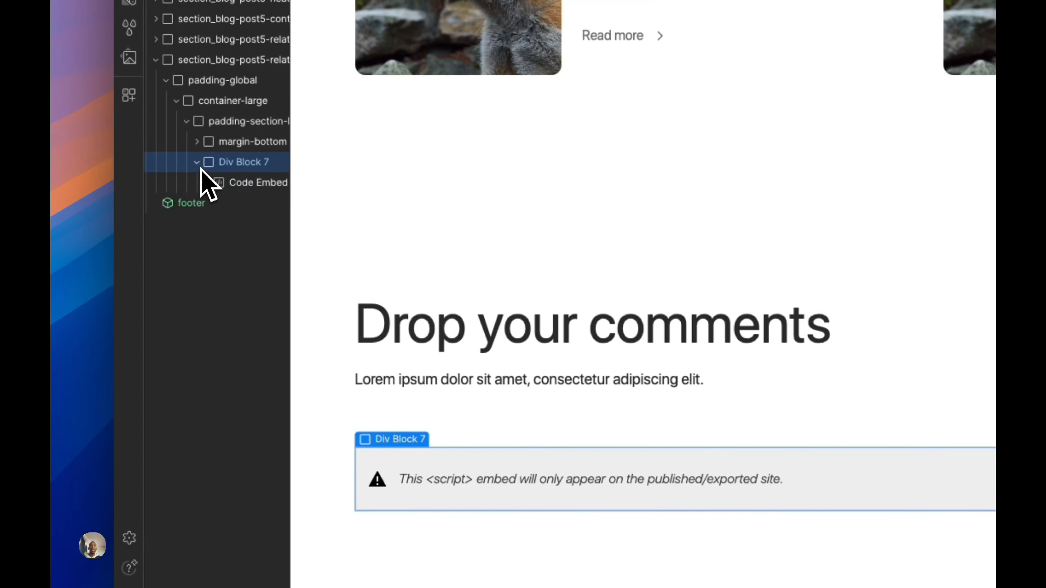
{"action": "left_click", "coordinate": [252, 183]}
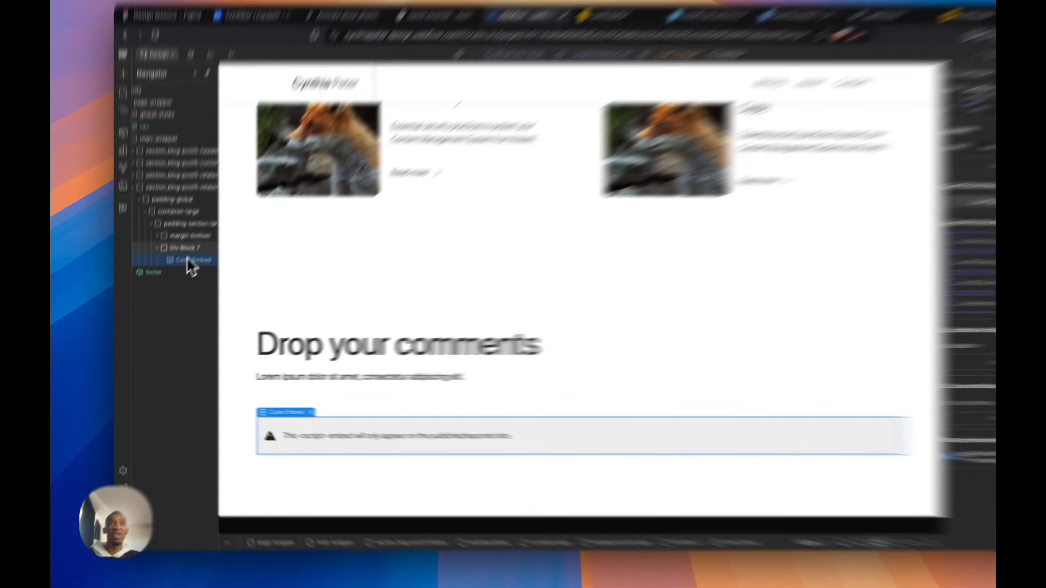
{"action": "left_click", "coordinate": [174, 268]}
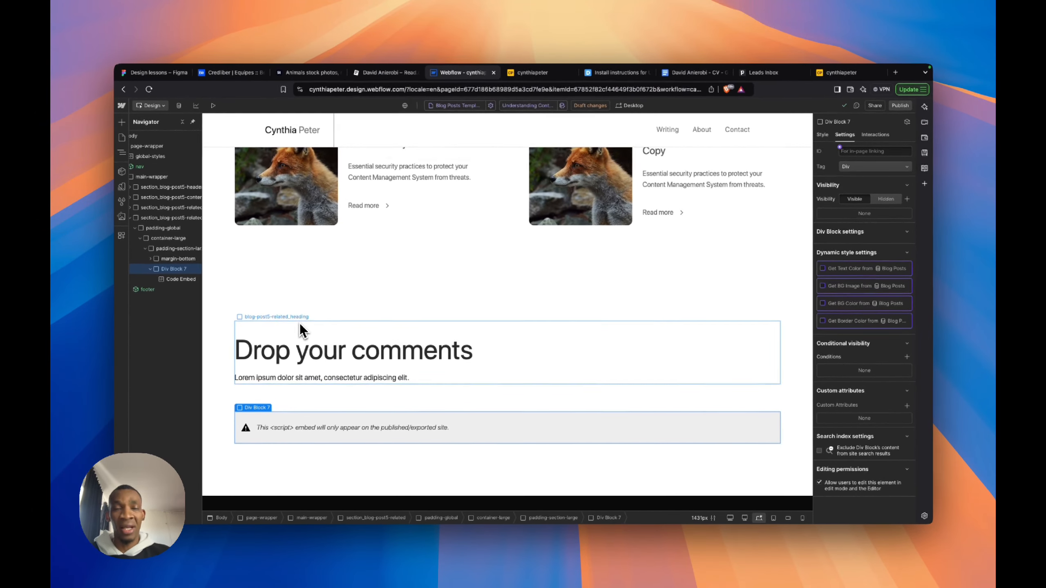
Add a new Code Embed element inside Div Block 7 and paste the copied Disqus Universal Code into its editor
{"action": "key", "text": "super+e"}
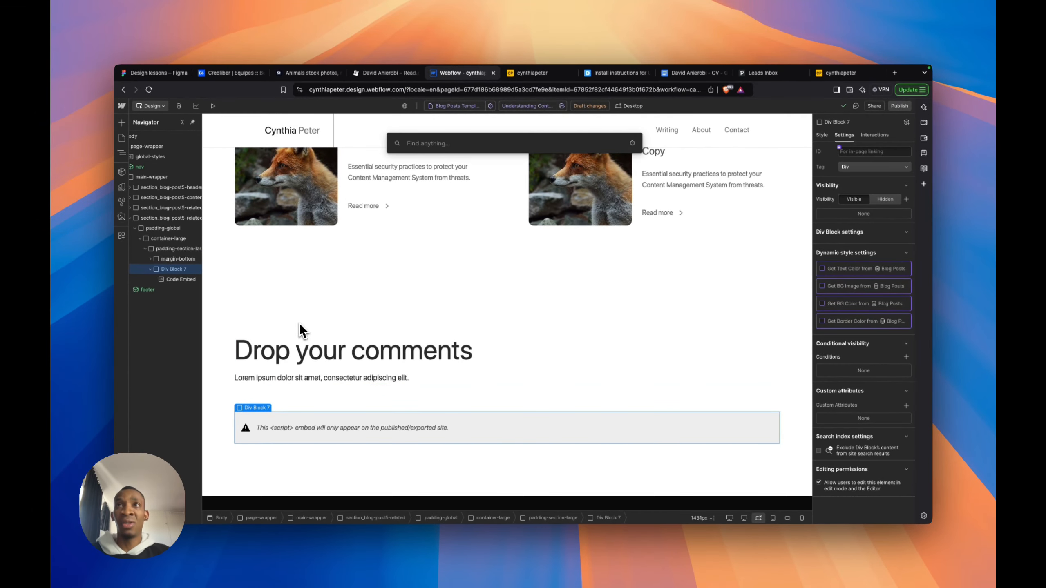
{"action": "type", "text": "emb"}
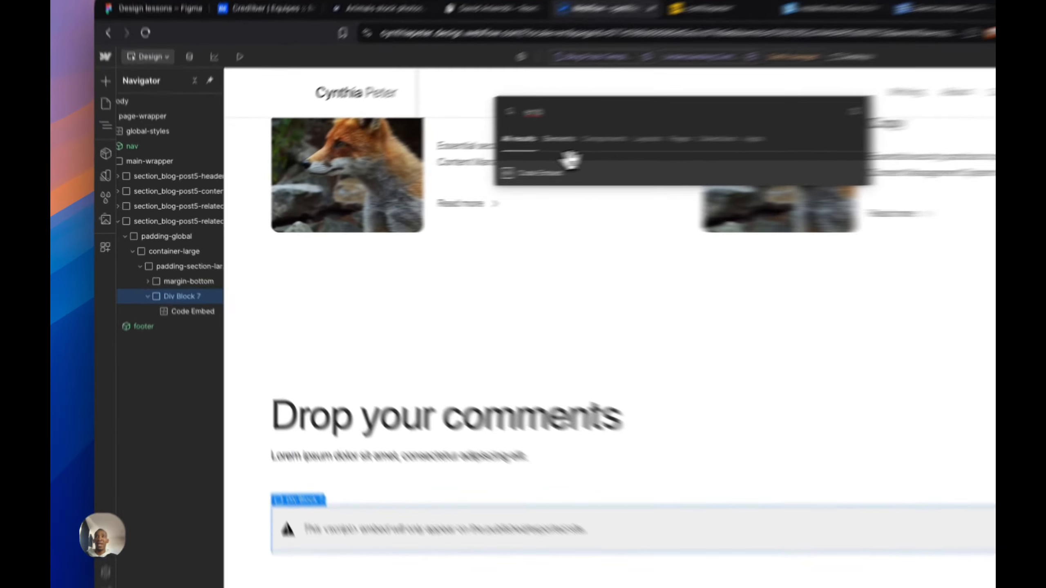
{"action": "key", "text": "Return"}
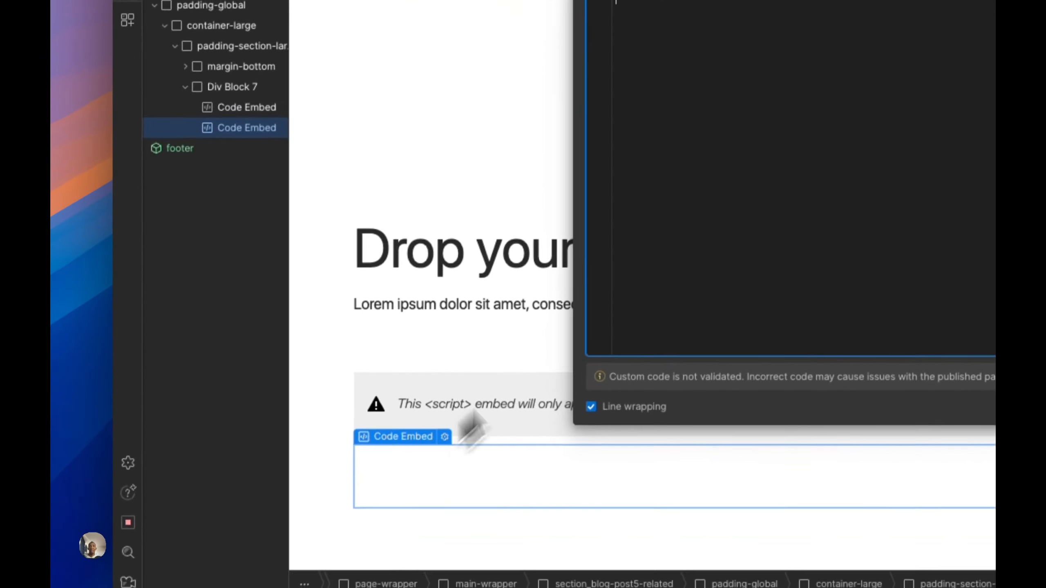
{"action": "key", "text": "super+v"}
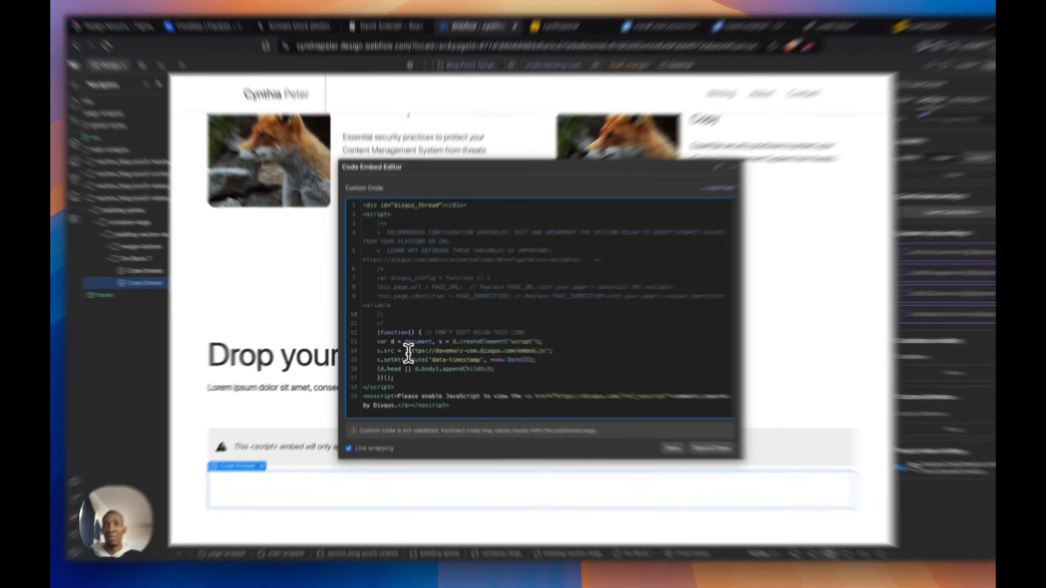
Examine the davemarz-com address in the s.src line and the commented-out disqus_config block on lines 6 to 11
{"action": "left_click_drag", "start_coordinate": [401, 347], "coordinate": [462, 349]}
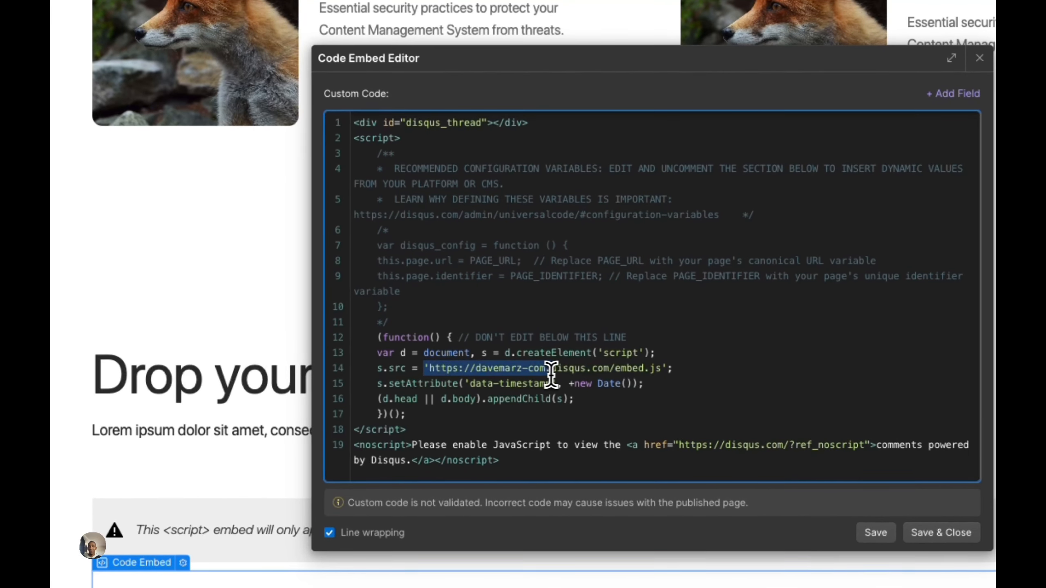
{"action": "left_click_drag", "start_coordinate": [548, 375], "coordinate": [629, 373]}
{"action": "left_click", "coordinate": [427, 252]}
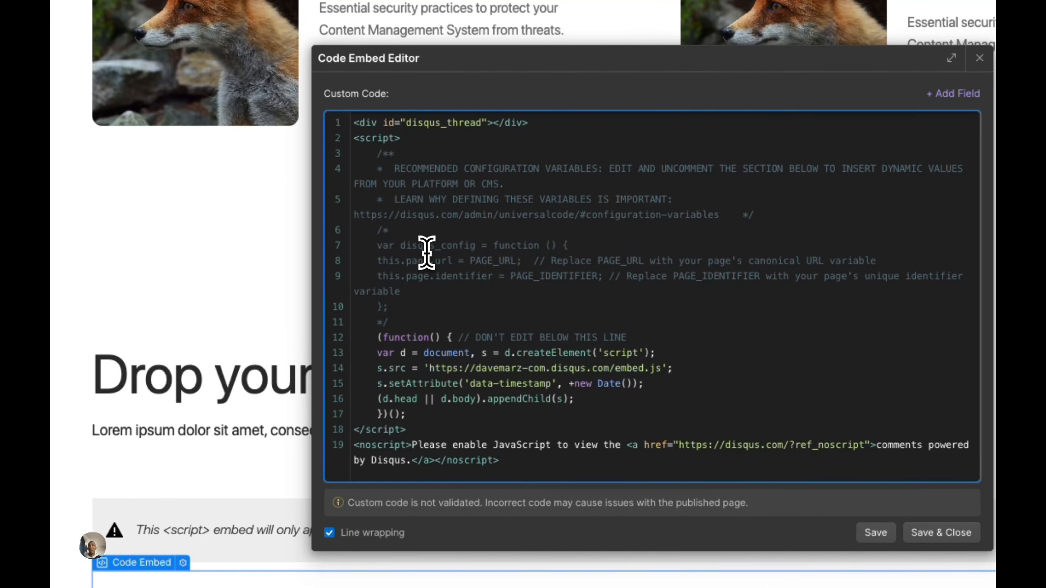
{"action": "left_click_drag", "start_coordinate": [392, 321], "coordinate": [357, 236]}
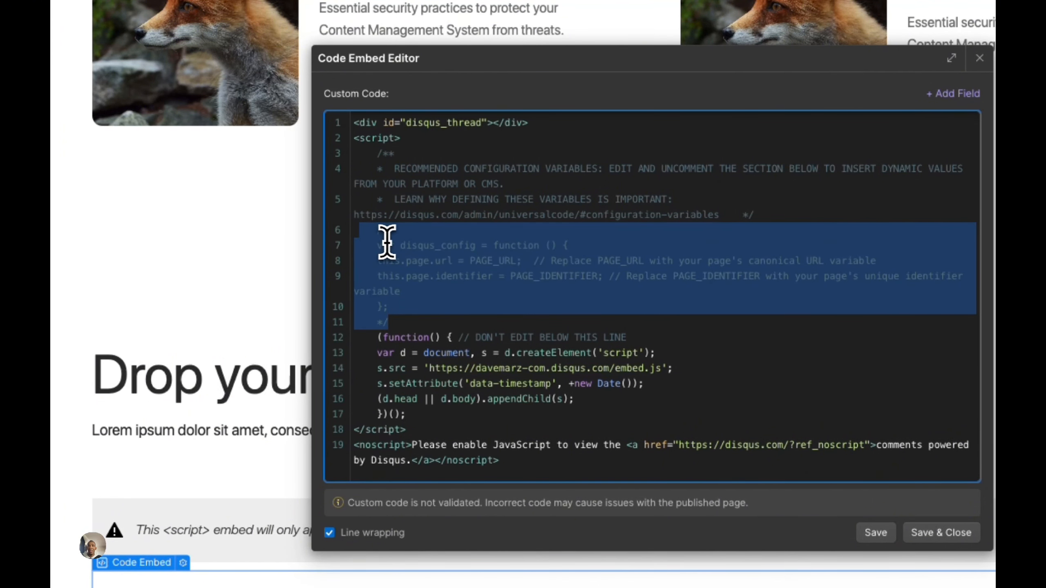
{"action": "left_click", "coordinate": [372, 236]}
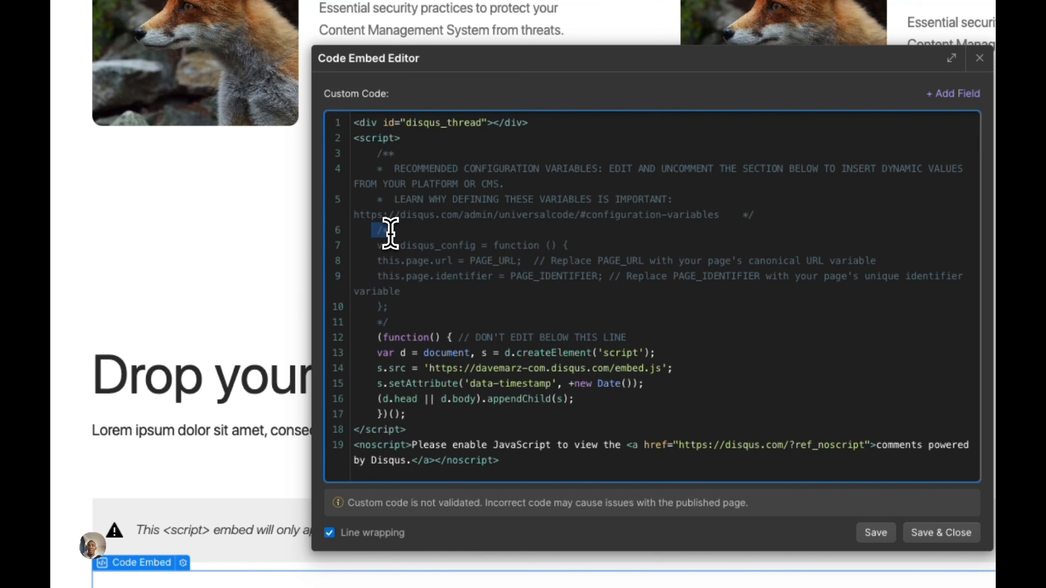
{"action": "left_click_drag", "start_coordinate": [383, 321], "coordinate": [371, 237]}
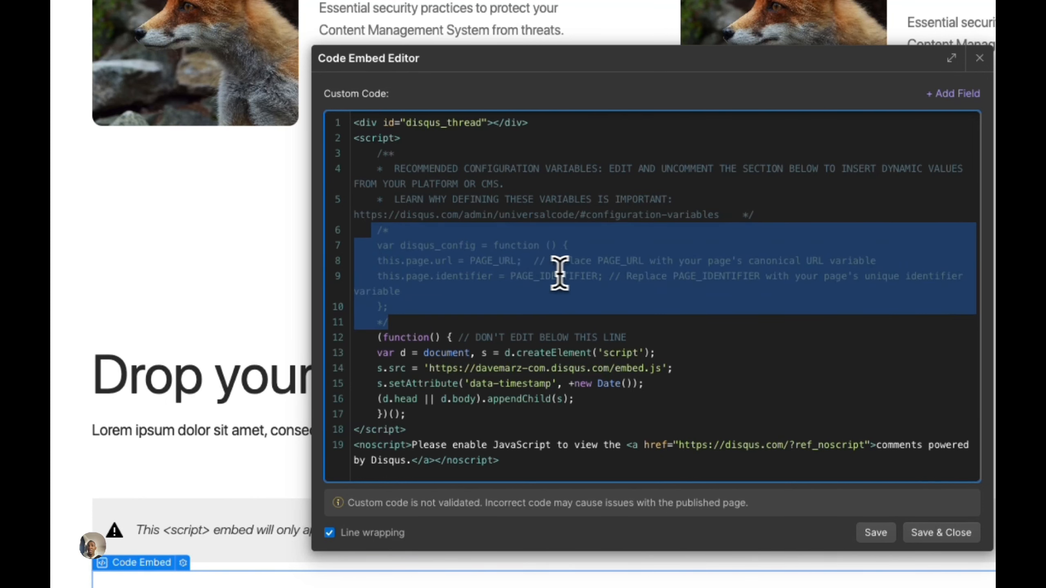
{"action": "left_click", "coordinate": [386, 322]}
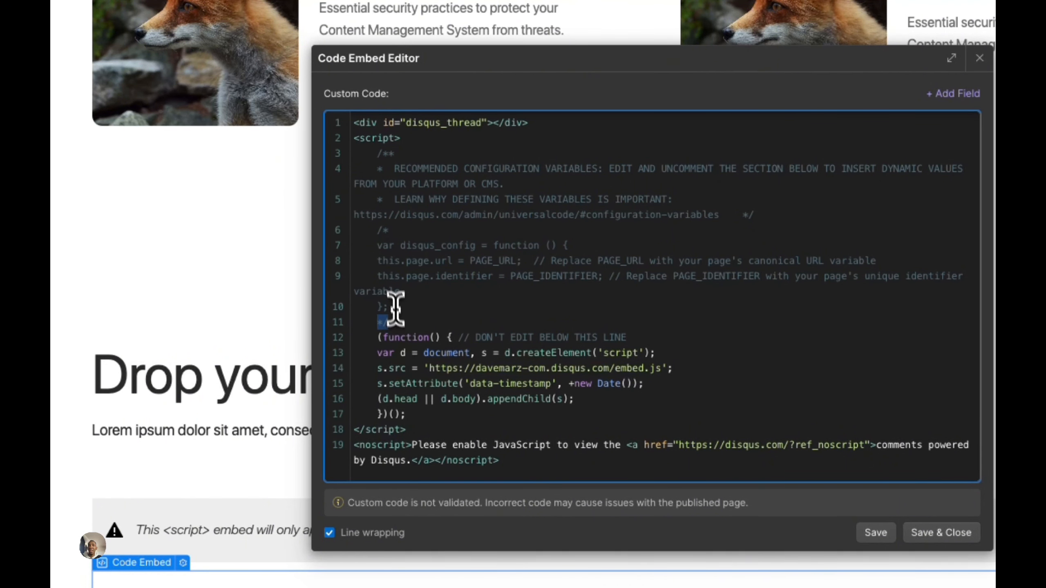
{"action": "left_click_drag", "start_coordinate": [372, 232], "coordinate": [405, 317]}
{"action": "left_click", "coordinate": [404, 321]}
{"action": "left_click_drag", "start_coordinate": [391, 321], "coordinate": [369, 238]}
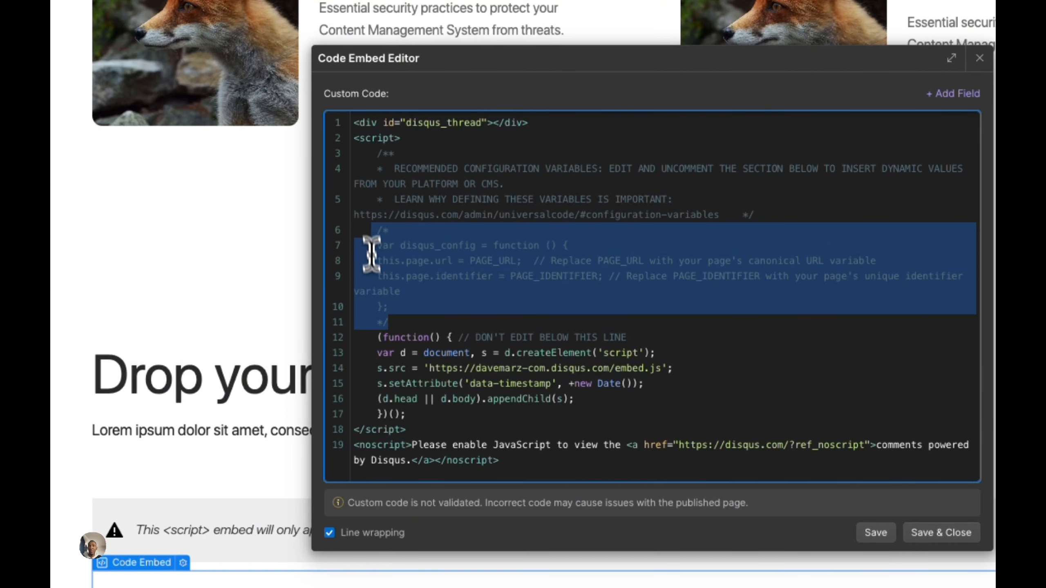
Uncomment the disqus_config block by deleting the /* and */ markers on lines 6 and 11
{"action": "left_click", "coordinate": [396, 322]}
{"action": "key", "text": "BackSpace"}
{"action": "key", "text": "BackSpace"}
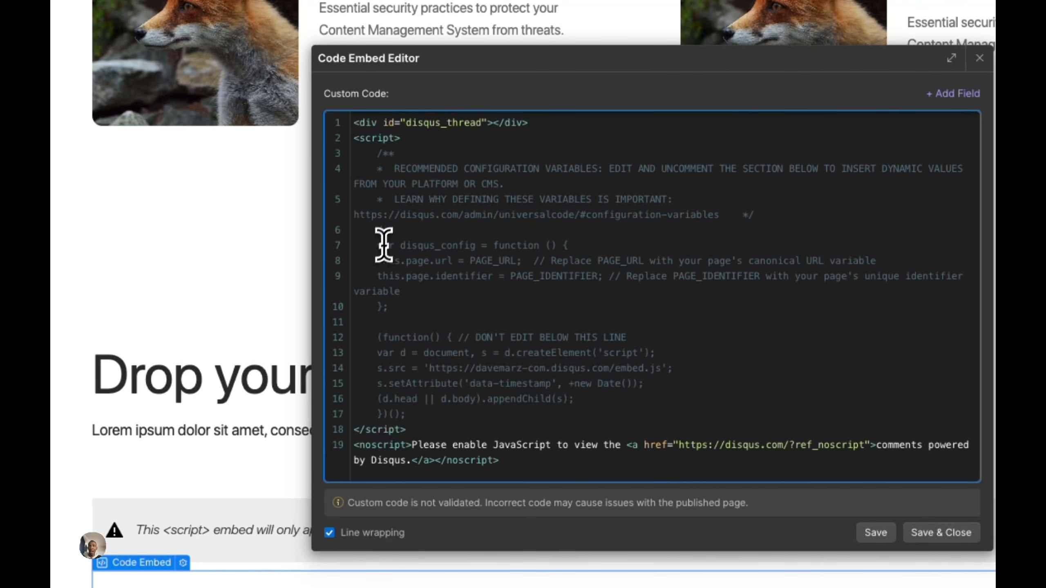
Examine the disqus_config block's PAGE_URL and PAGE_IDENTIFIER placeholders and the comments explaining what should replace them
{"action": "left_click_drag", "start_coordinate": [396, 303], "coordinate": [365, 249]}
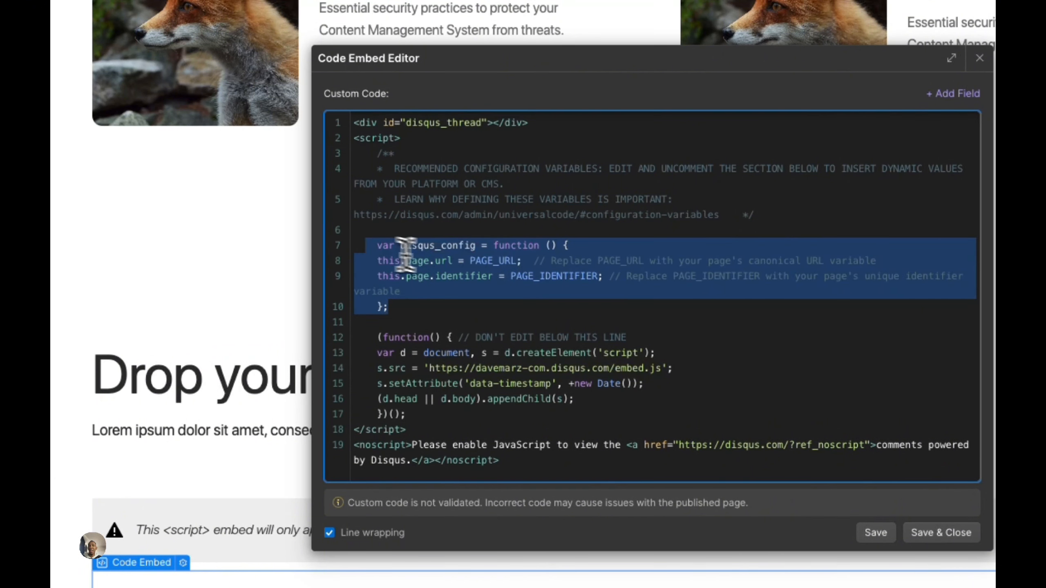
{"action": "left_click", "coordinate": [513, 265]}
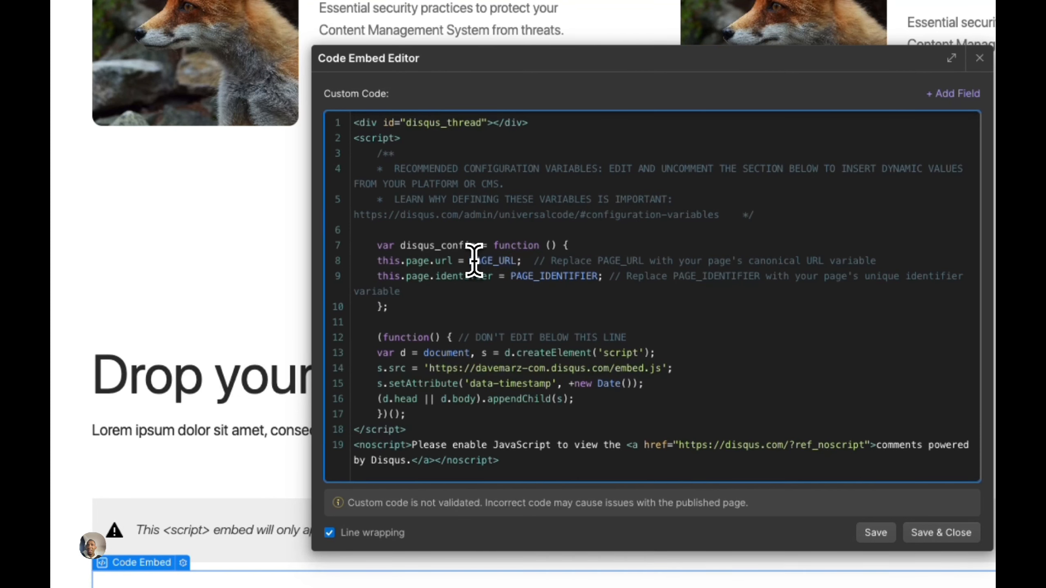
{"action": "left_click_drag", "start_coordinate": [553, 259], "coordinate": [740, 255]}
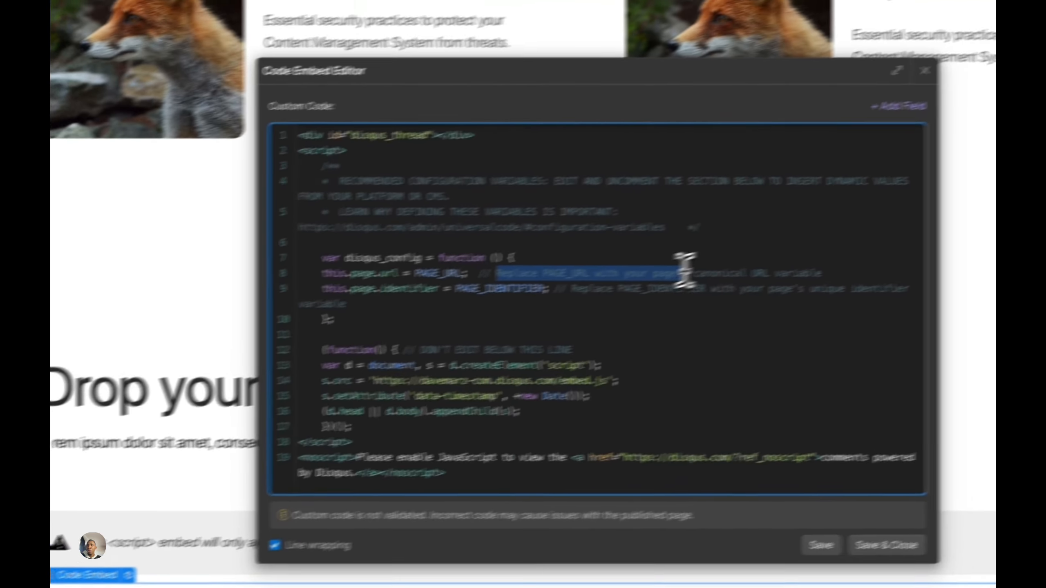
{"action": "left_click_drag", "start_coordinate": [684, 274], "coordinate": [795, 272]}
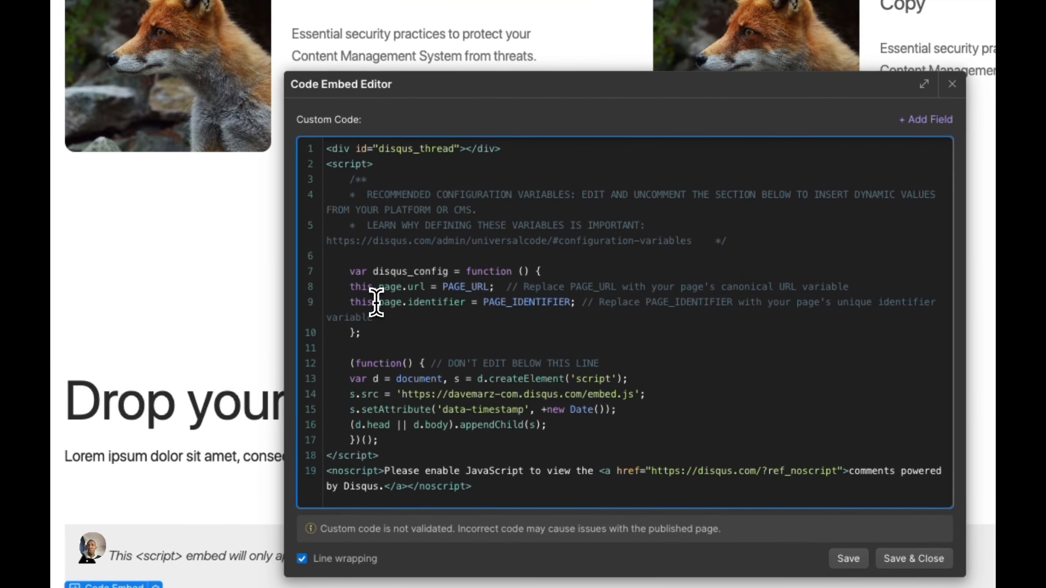
{"action": "left_click_drag", "start_coordinate": [252, 312], "coordinate": [305, 314]}
{"action": "left_click_drag", "start_coordinate": [434, 305], "coordinate": [454, 304]}
{"action": "left_click", "coordinate": [487, 305]}
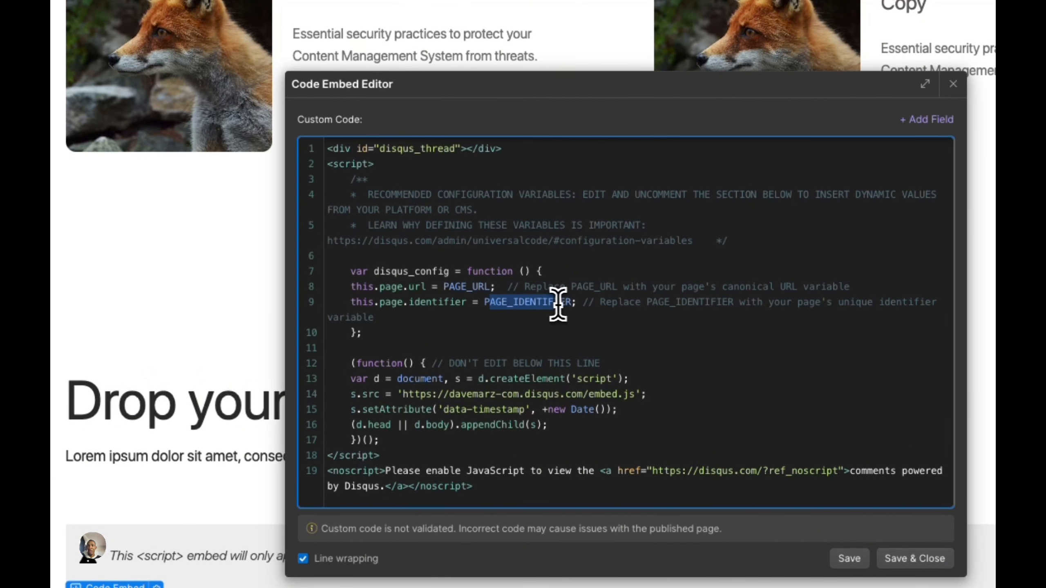
Review the comment for PAGE_IDENTIFIER on line 9 and the PAGE_URL placeholder on line 8 of the embed code
{"action": "left_click_drag", "start_coordinate": [602, 305], "coordinate": [642, 305]}
{"action": "left_click_drag", "start_coordinate": [710, 307], "coordinate": [847, 310]}
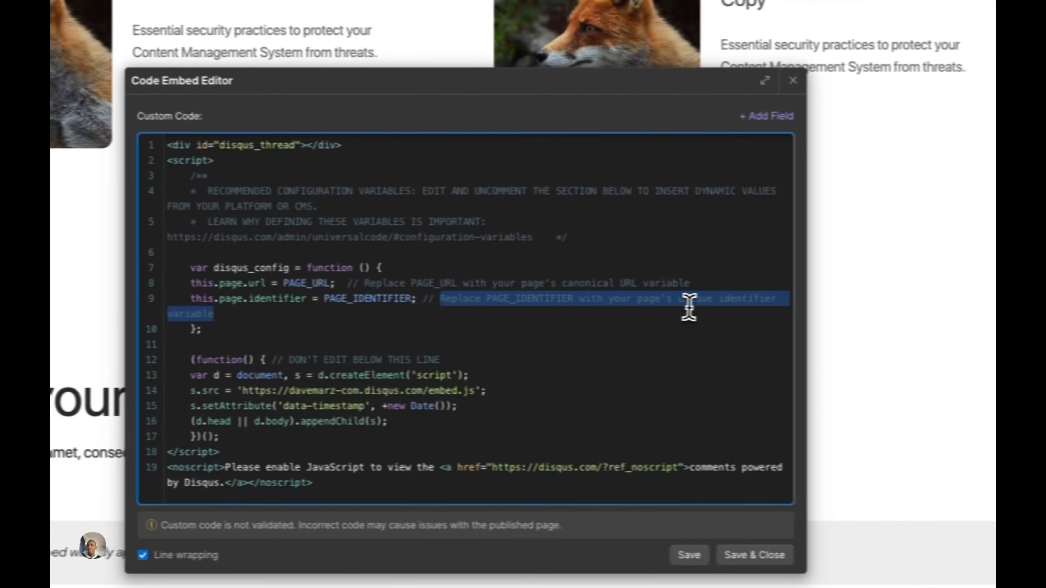
{"action": "left_click", "coordinate": [424, 299]}
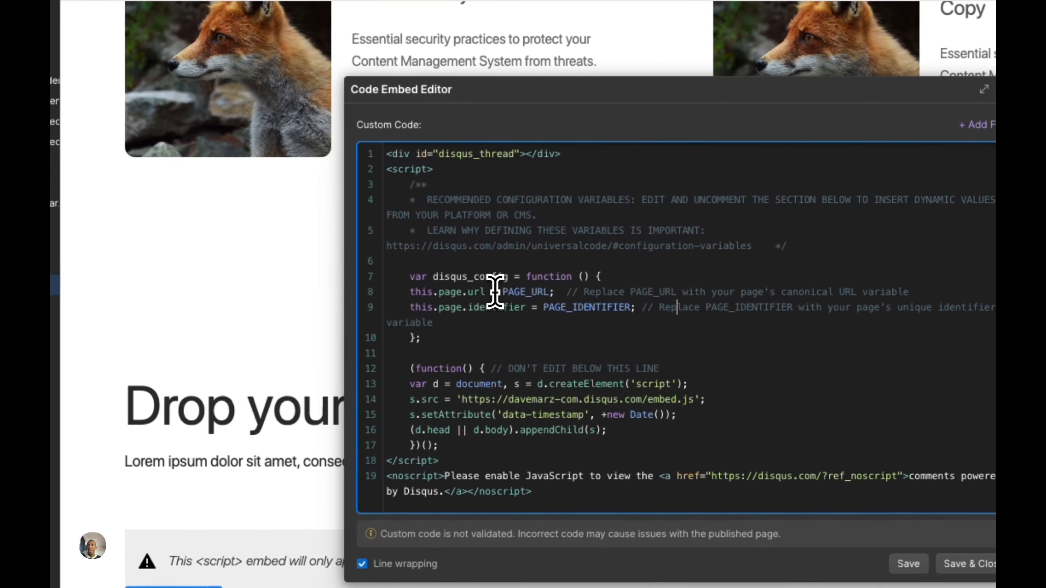
{"action": "left_click_drag", "start_coordinate": [248, 283], "coordinate": [254, 282]}
{"action": "left_click_drag", "start_coordinate": [509, 291], "coordinate": [543, 291]}
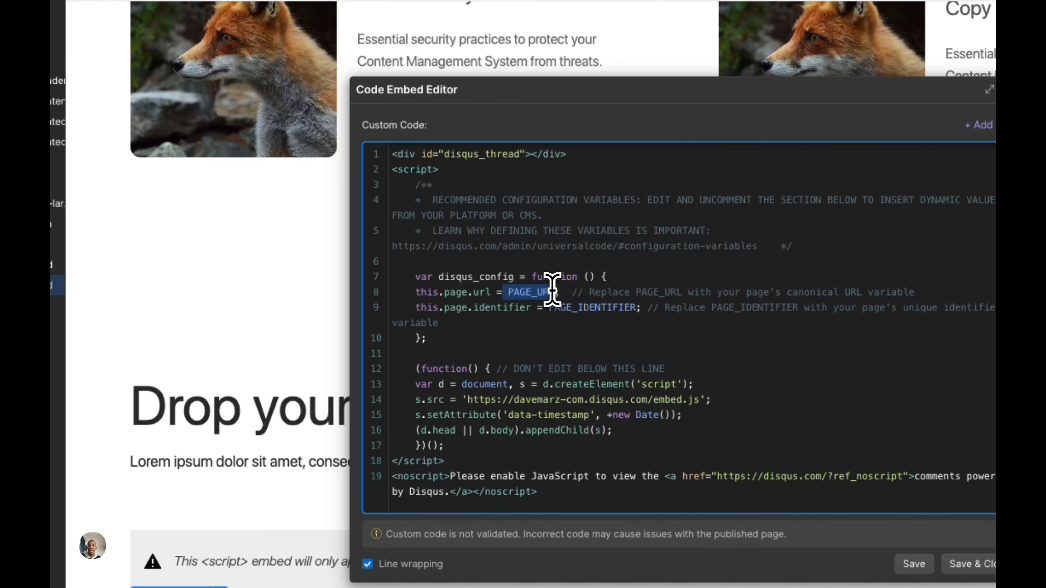
{"action": "left_click_drag", "start_coordinate": [552, 291], "coordinate": [556, 292]}
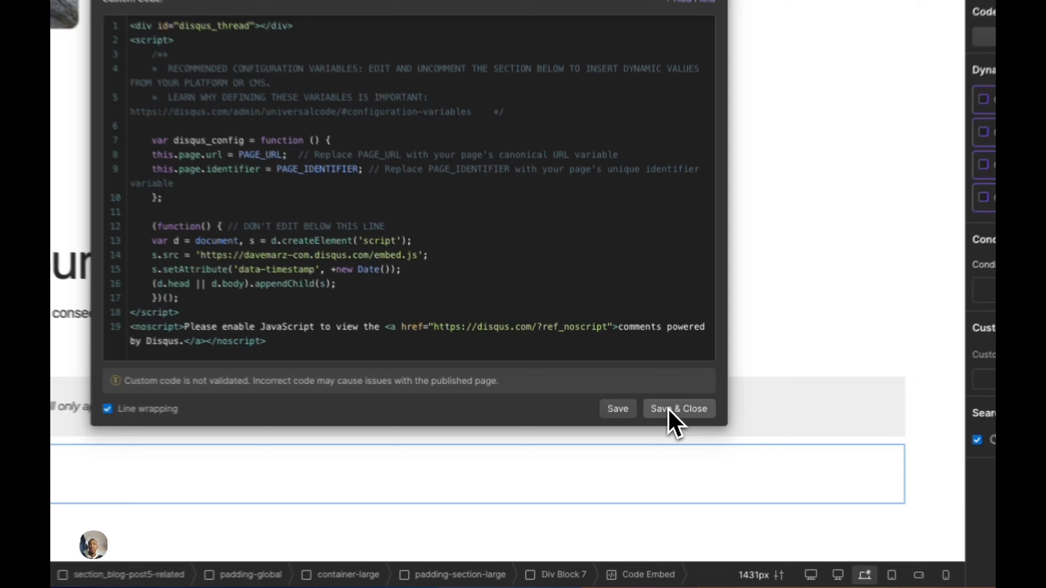
Save and close the embed code, and copy the blog post page URL from the Blog Posts collection settings
{"action": "left_click", "coordinate": [660, 429]}
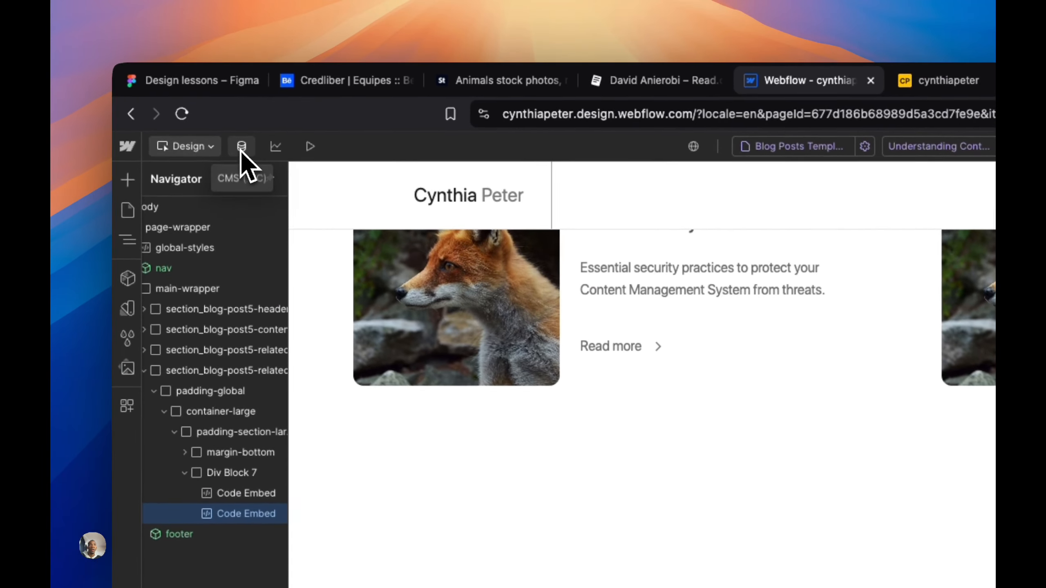
{"action": "left_click", "coordinate": [242, 147]}
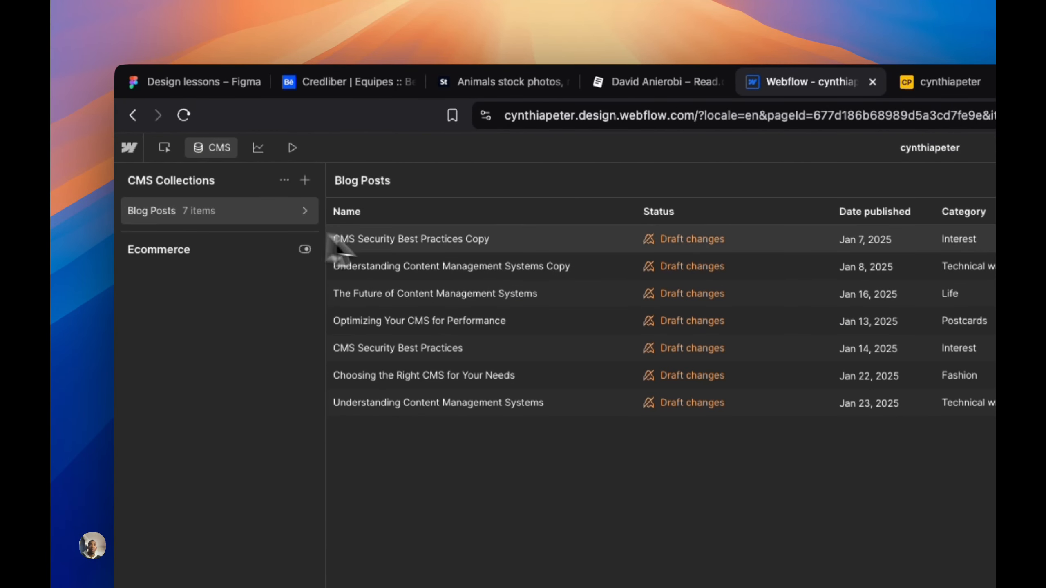
{"action": "left_click", "coordinate": [822, 182]}
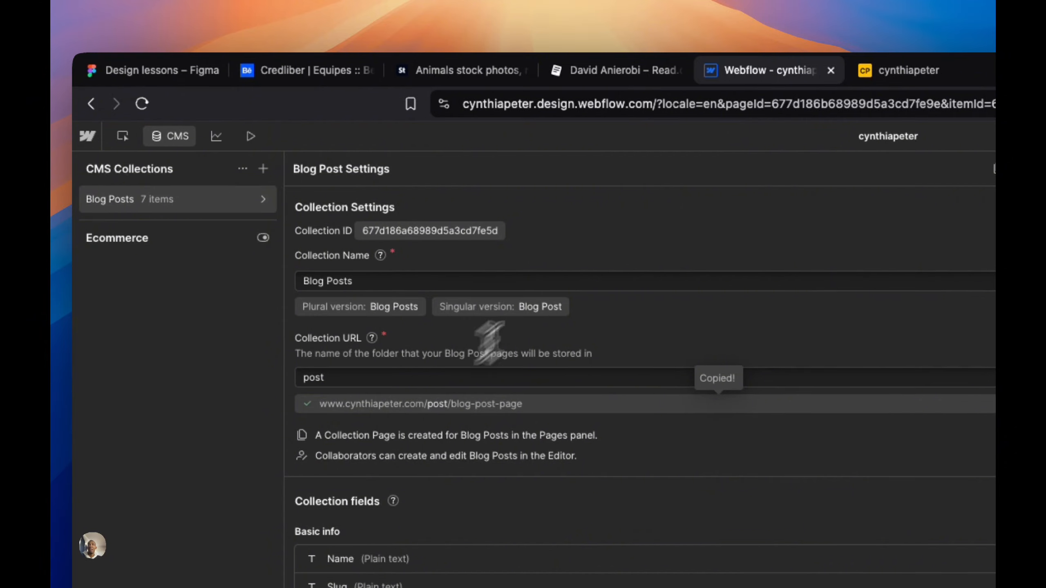
Replace PAGE_URL on line 8 of the second Code Embed with the copied blog post page URL, and save and close it
{"action": "left_click", "coordinate": [123, 136]}
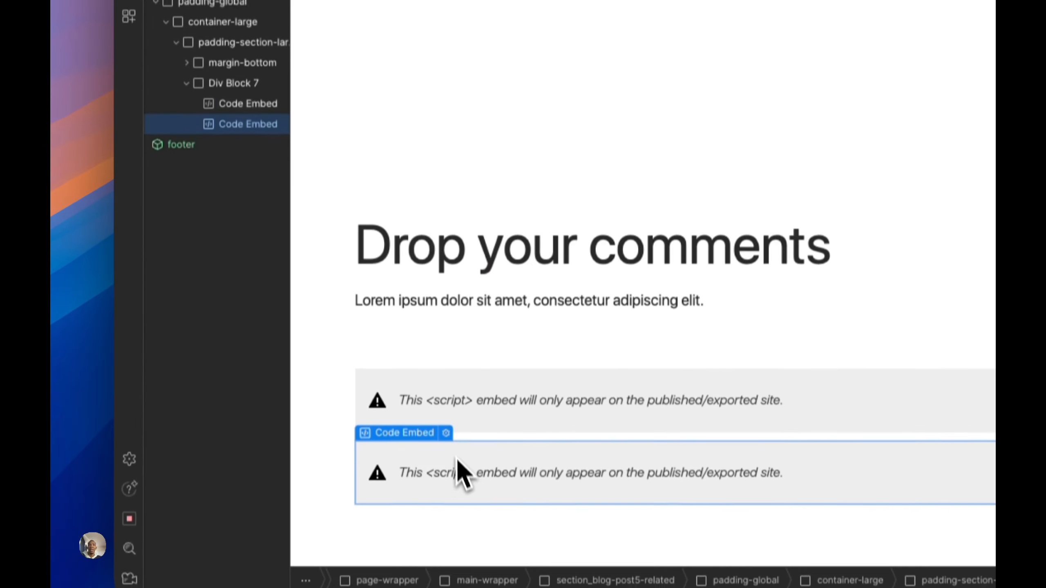
{"action": "left_click", "coordinate": [446, 418]}
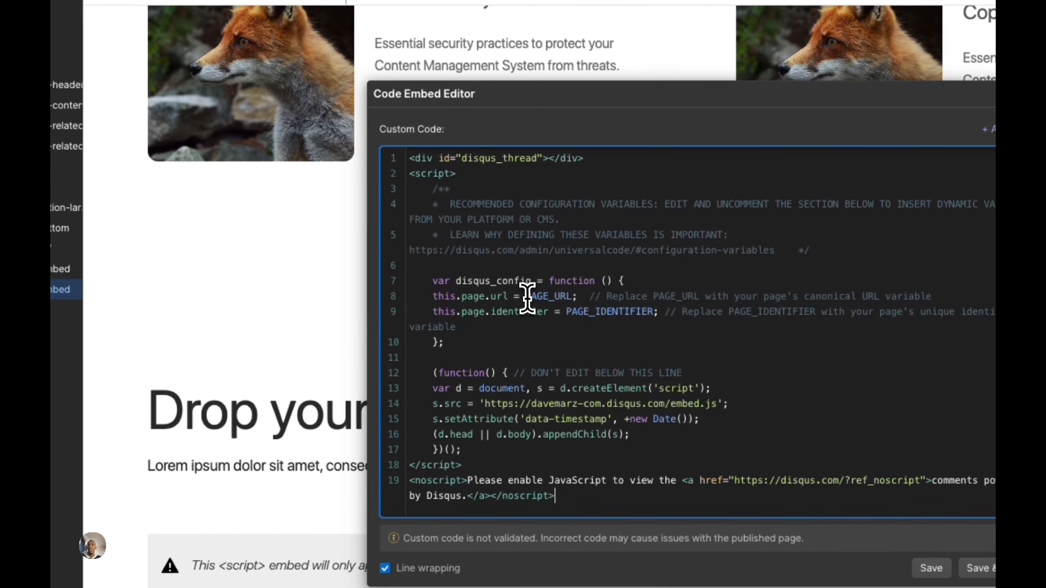
{"action": "double_click", "coordinate": [713, 147]}
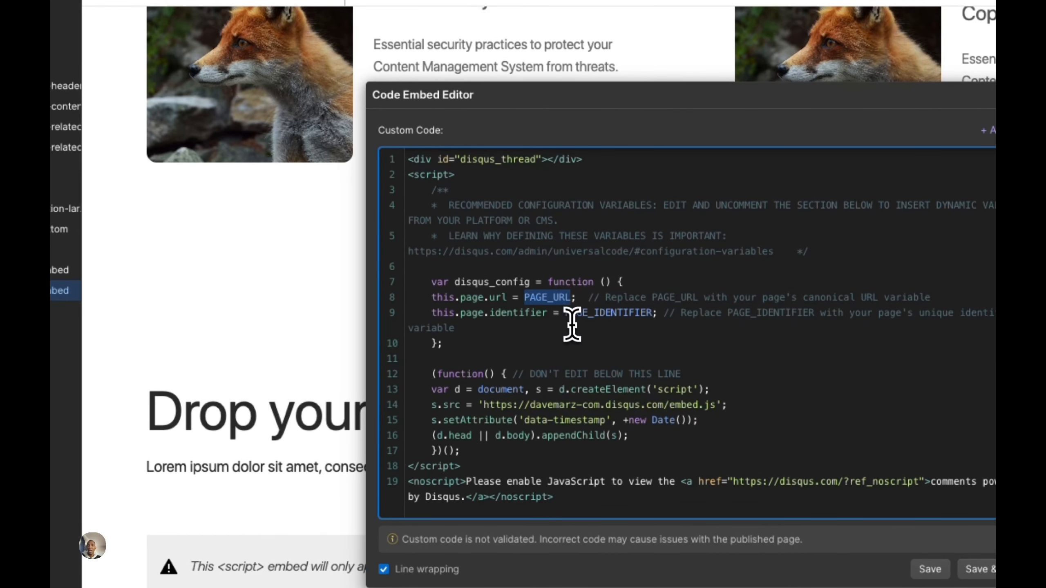
{"action": "type", "text": "www.cynthiapeter.com/post/blog-post-page"}
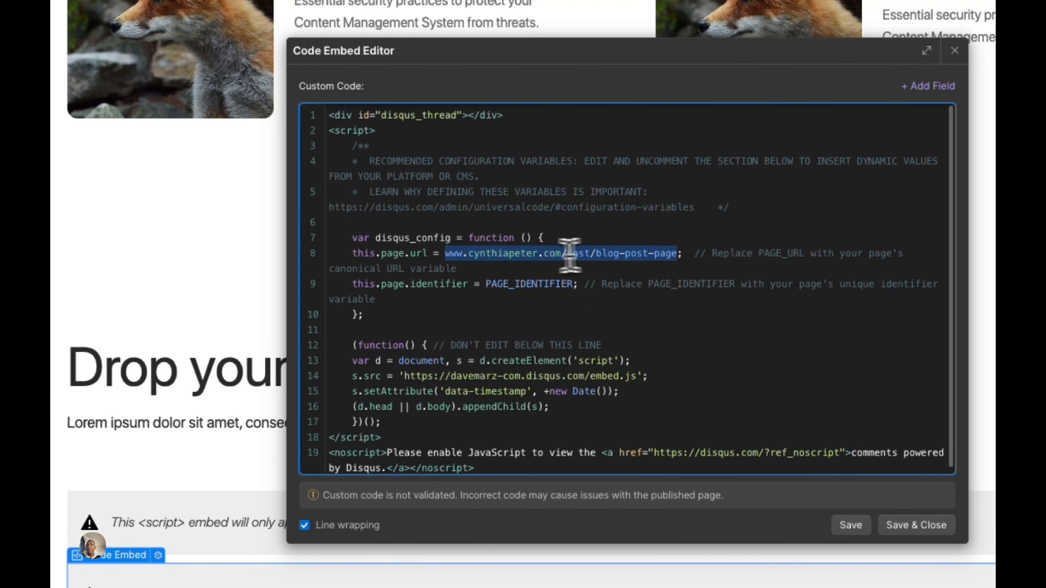
{"action": "left_click", "coordinate": [469, 256]}
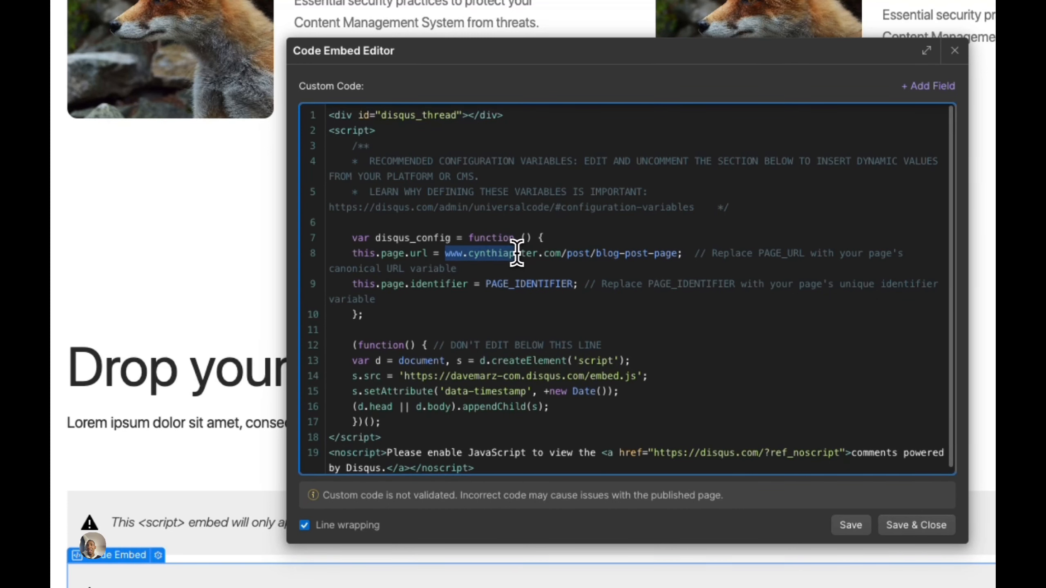
{"action": "left_click_drag", "start_coordinate": [570, 259], "coordinate": [674, 260]}
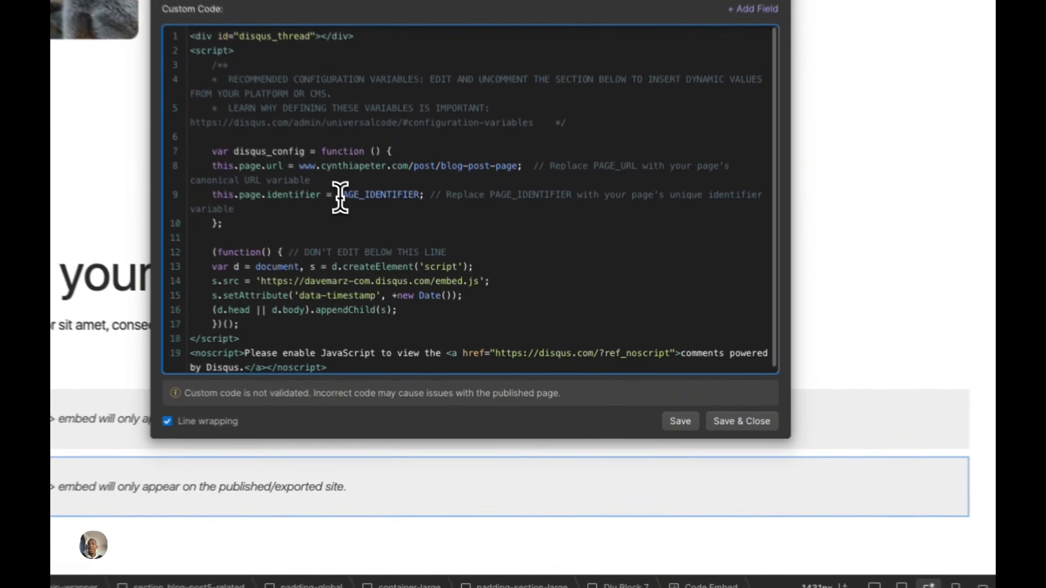
{"action": "left_click_drag", "start_coordinate": [442, 308], "coordinate": [487, 309]}
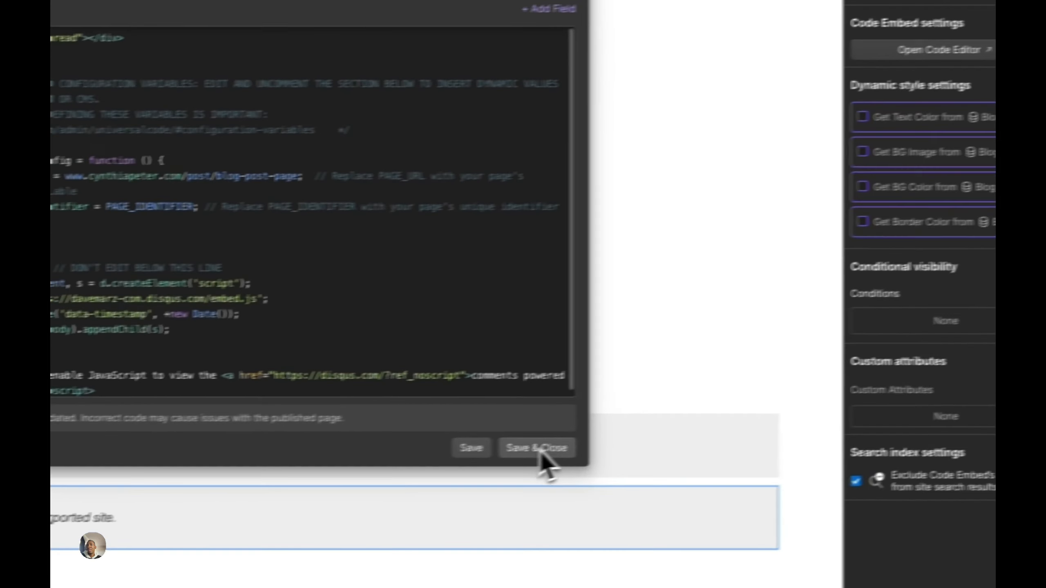
{"action": "left_click", "coordinate": [753, 420]}
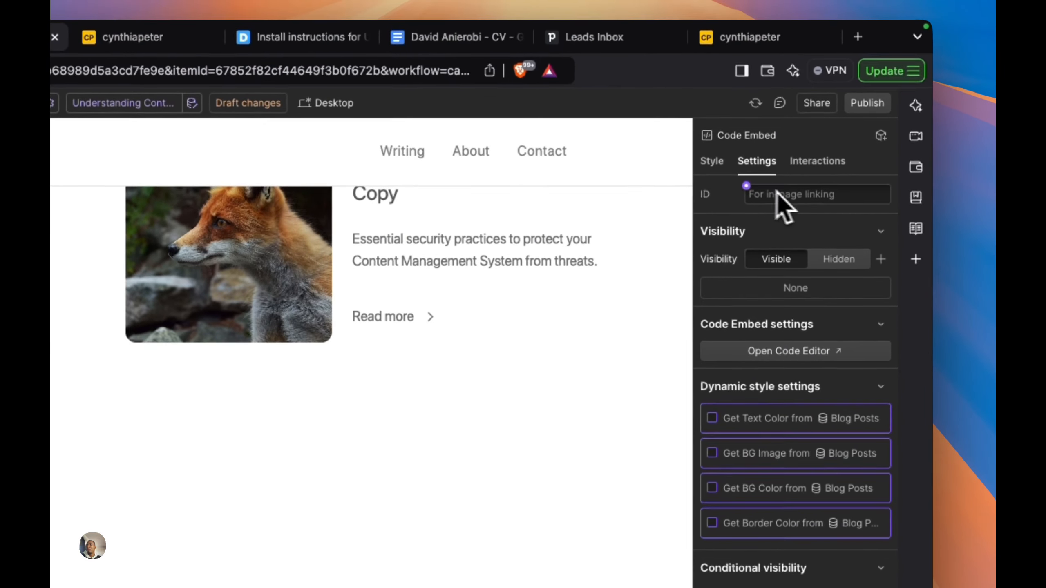
Enter blog as the element ID in the second Code Embed's settings and copy that ID
{"action": "left_click", "coordinate": [725, 169]}
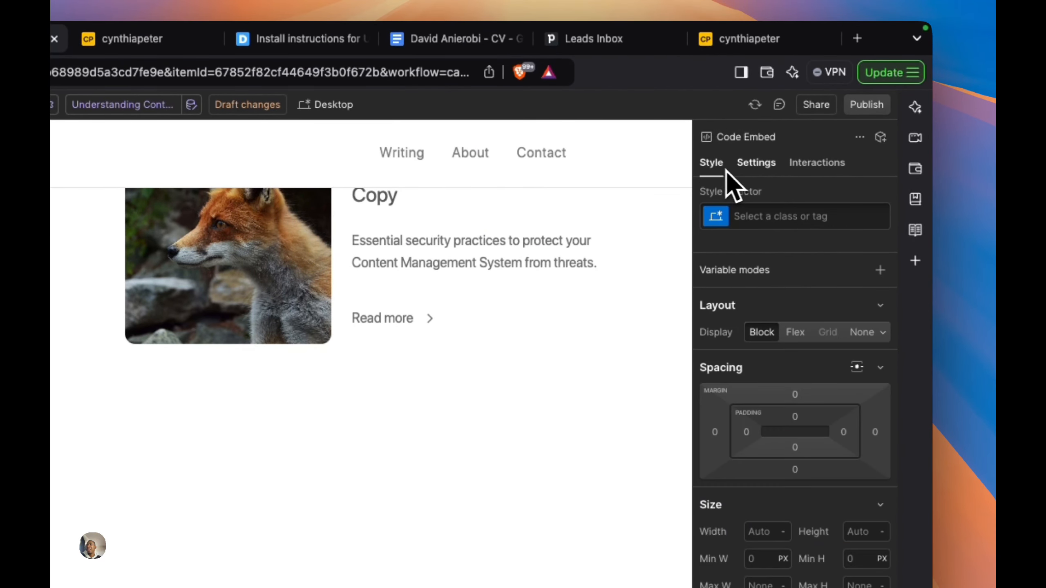
{"action": "left_click", "coordinate": [756, 163]}
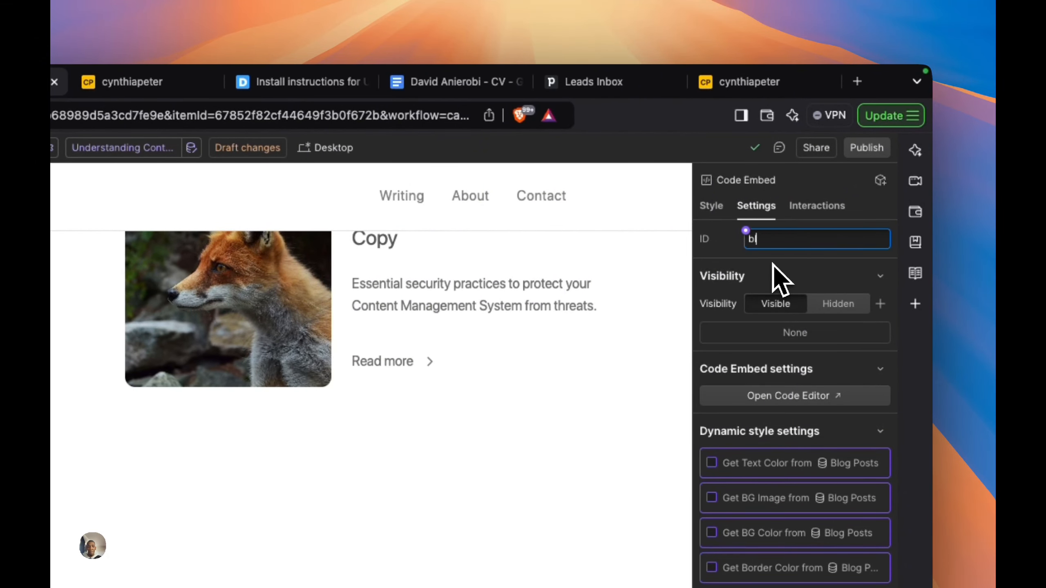
{"action": "type", "text": "og"}
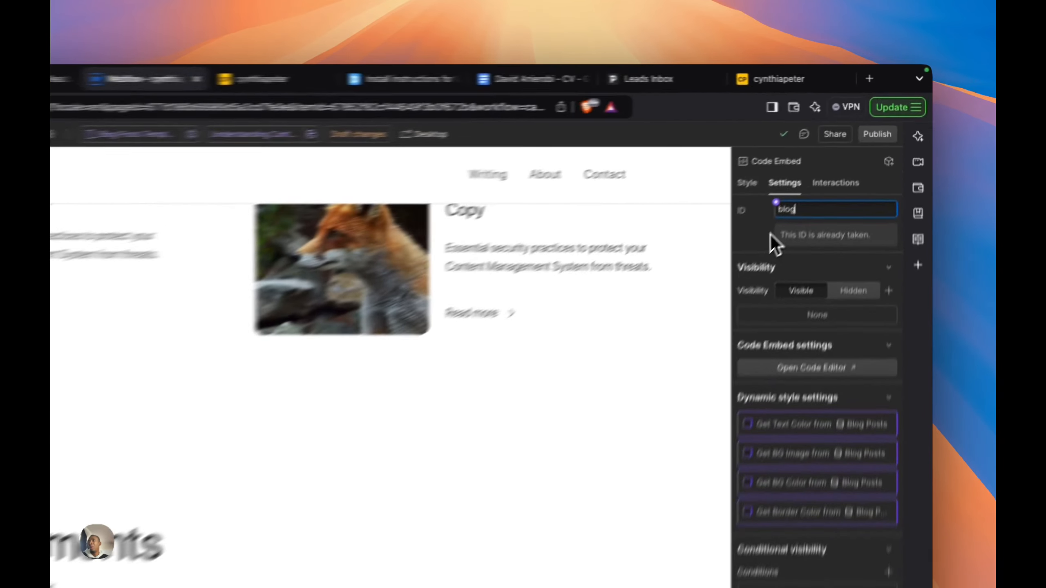
{"action": "double_click", "coordinate": [843, 151]}
{"action": "key", "text": "ctrl+c"}
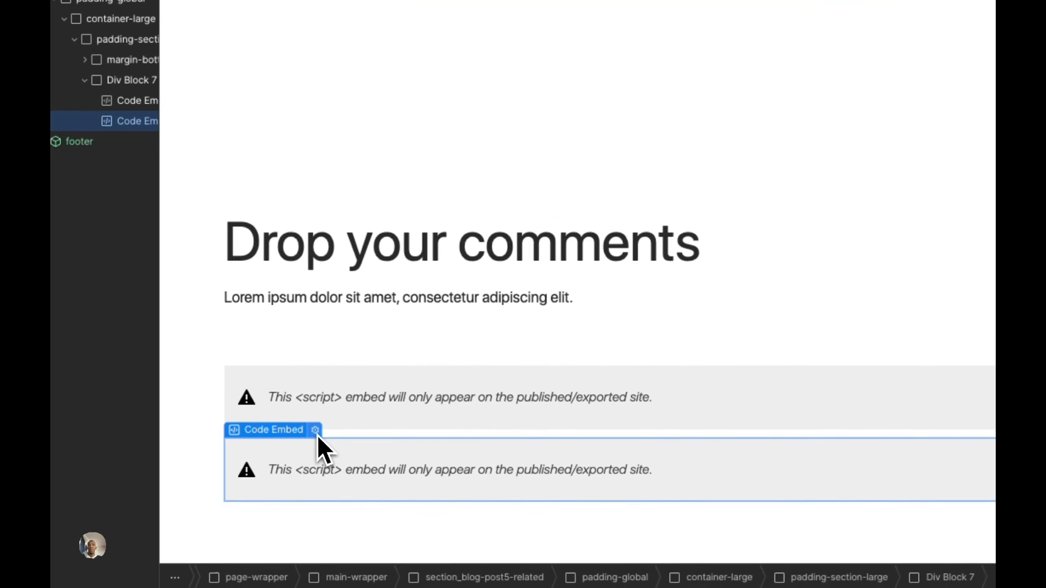
Replace PAGE_IDENTIFIER on line 9 of the second Code Embed with blog, and save and close it
{"action": "left_click", "coordinate": [318, 429]}
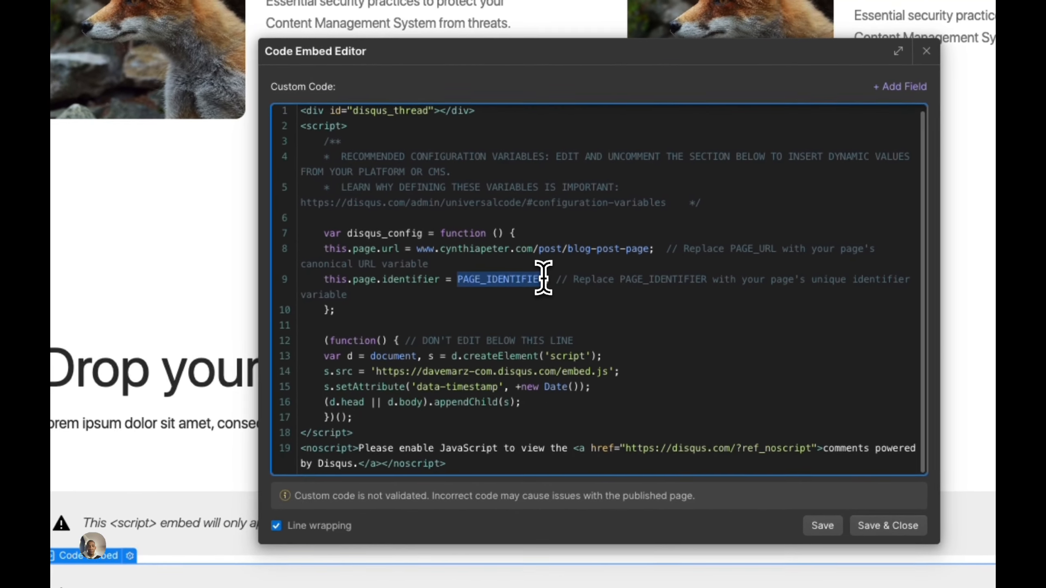
{"action": "key", "text": "ctrl+v"}
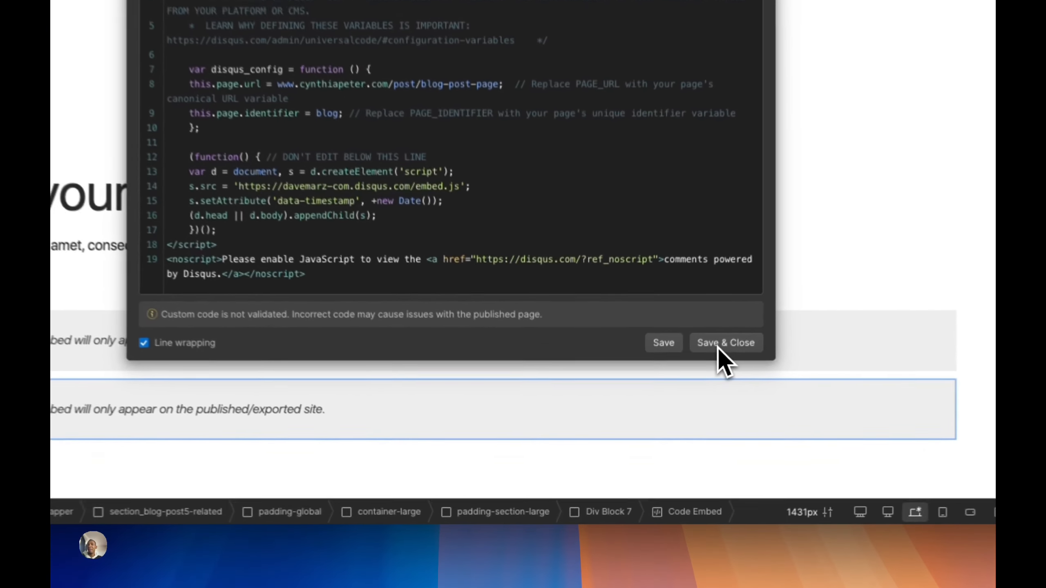
{"action": "left_click", "coordinate": [659, 429]}
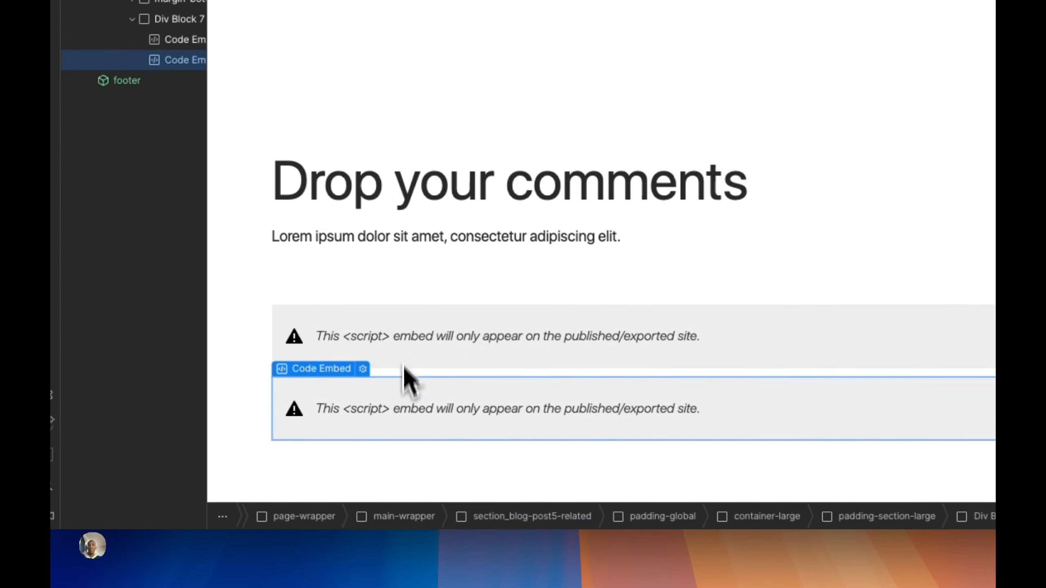
Examine the page URL, identifier and s.src address in the first Code Embed's code, and close its editor
{"action": "left_click", "coordinate": [411, 327]}
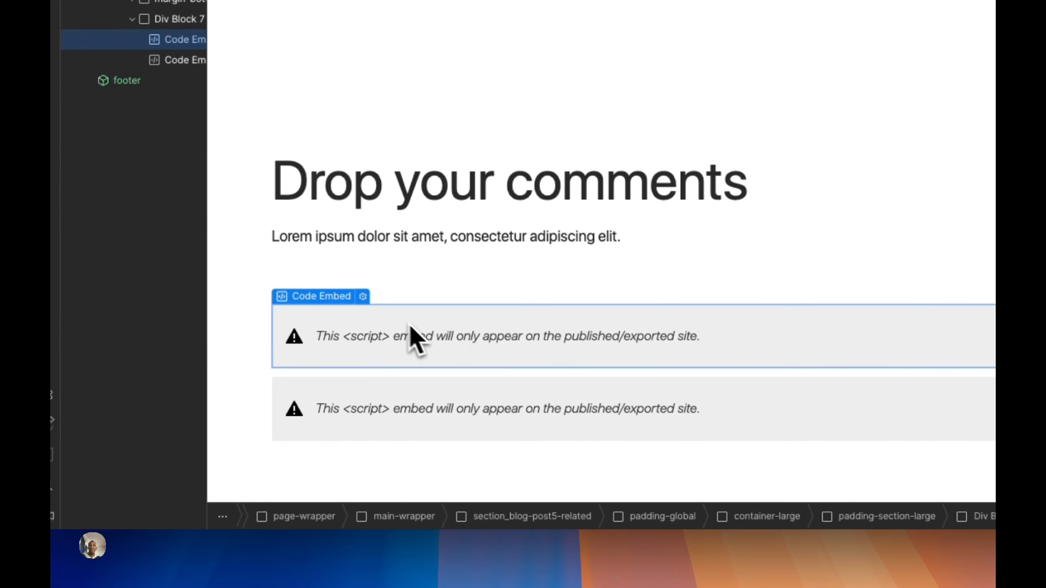
{"action": "left_click", "coordinate": [364, 299]}
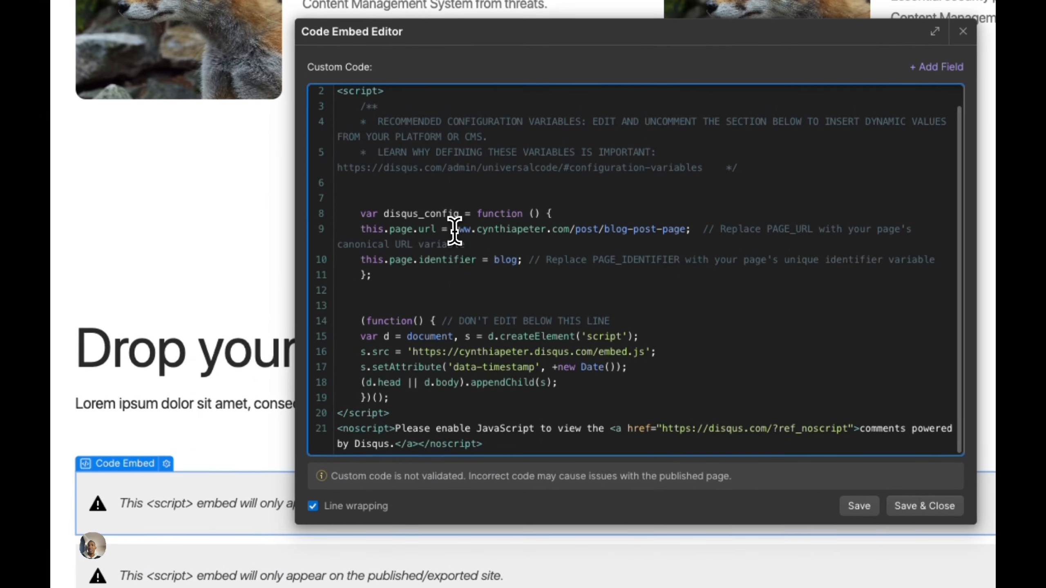
{"action": "left_click_drag", "start_coordinate": [477, 208], "coordinate": [603, 209]}
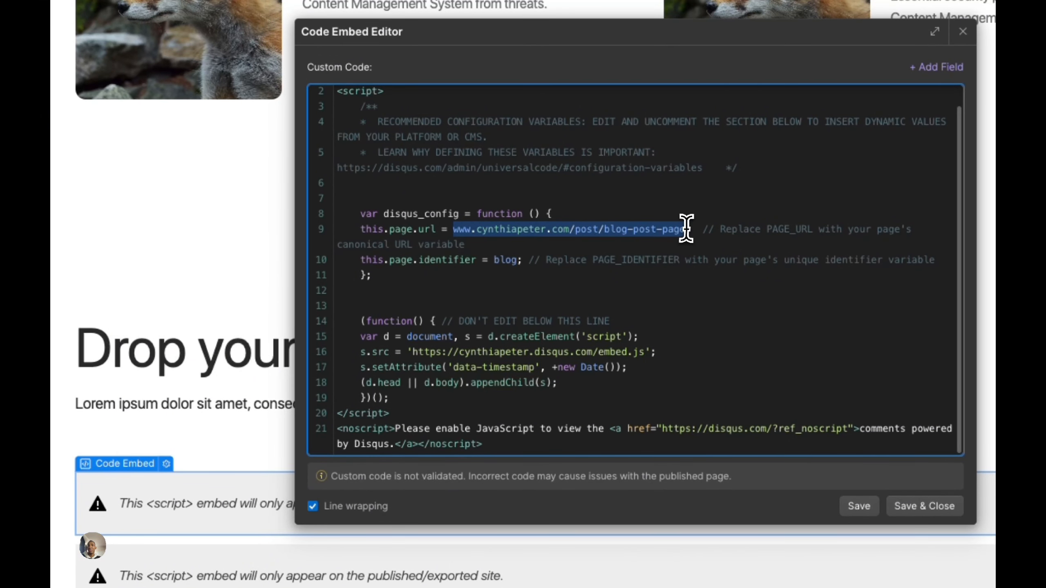
{"action": "left_click", "coordinate": [492, 264]}
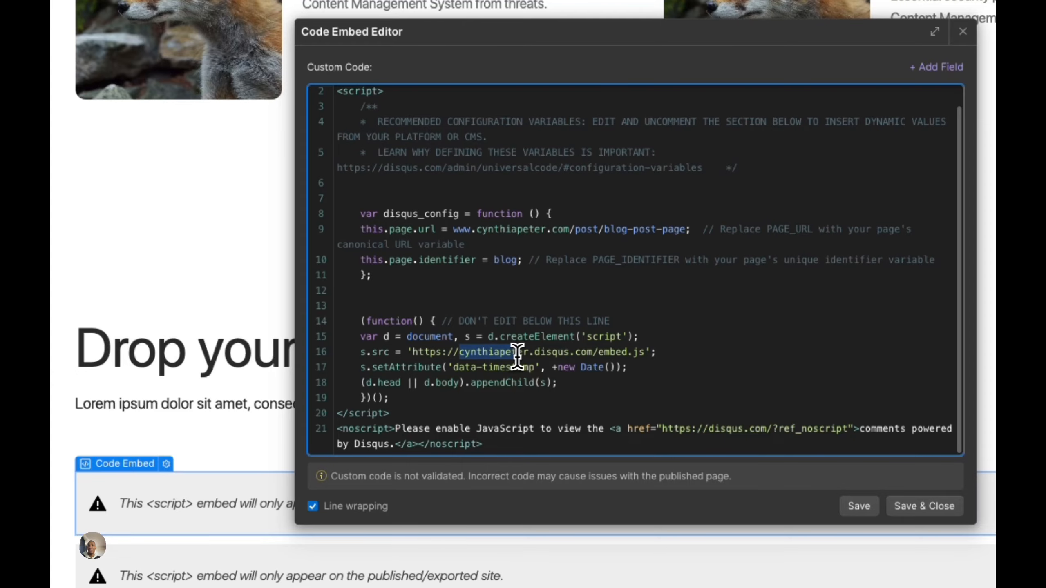
{"action": "left_click_drag", "start_coordinate": [536, 354], "coordinate": [587, 354]}
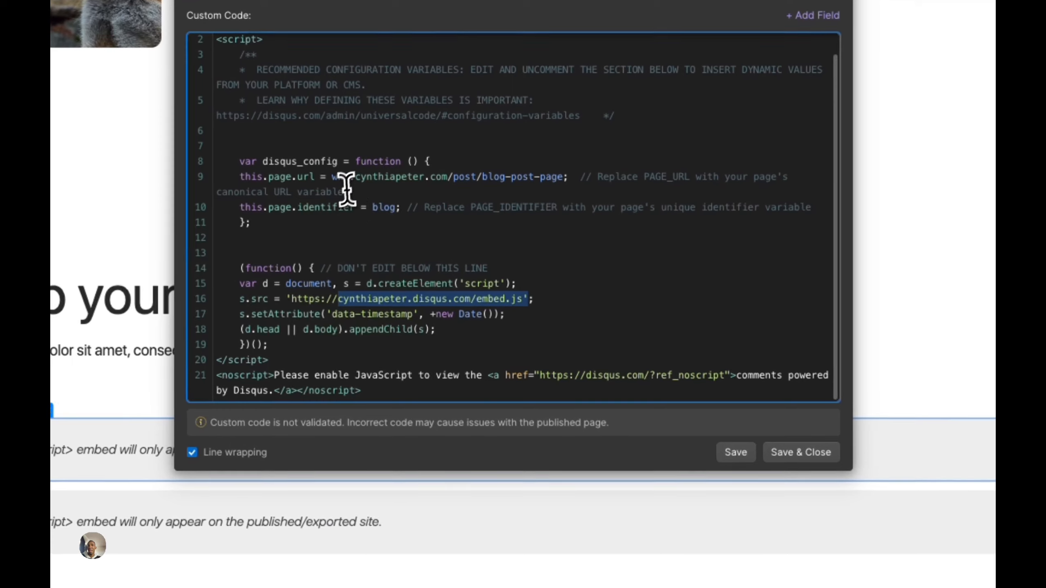
{"action": "left_click", "coordinate": [424, 291]}
{"action": "left_click_drag", "start_coordinate": [334, 176], "coordinate": [476, 175]}
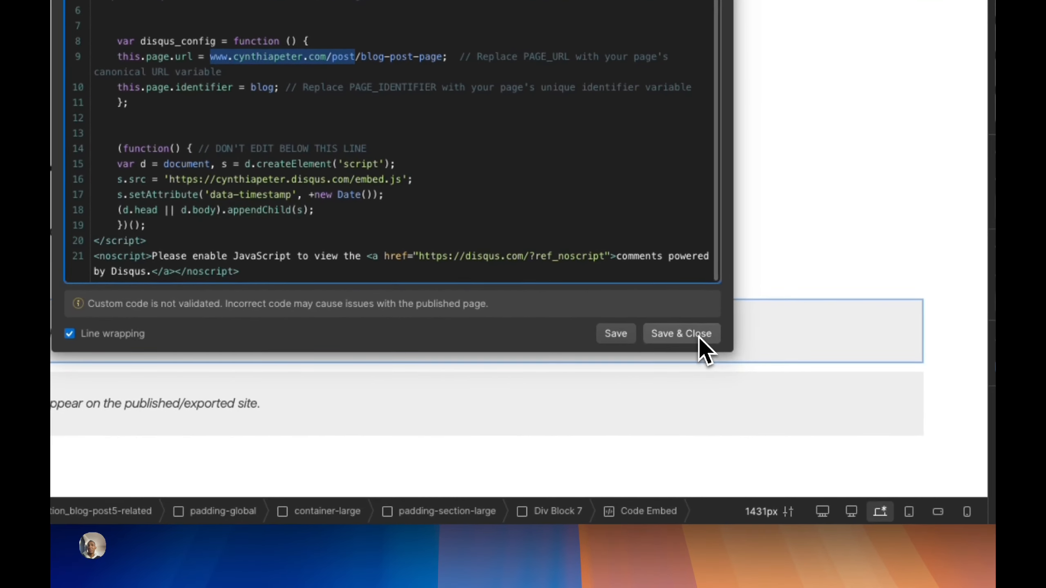
{"action": "left_click", "coordinate": [700, 336]}
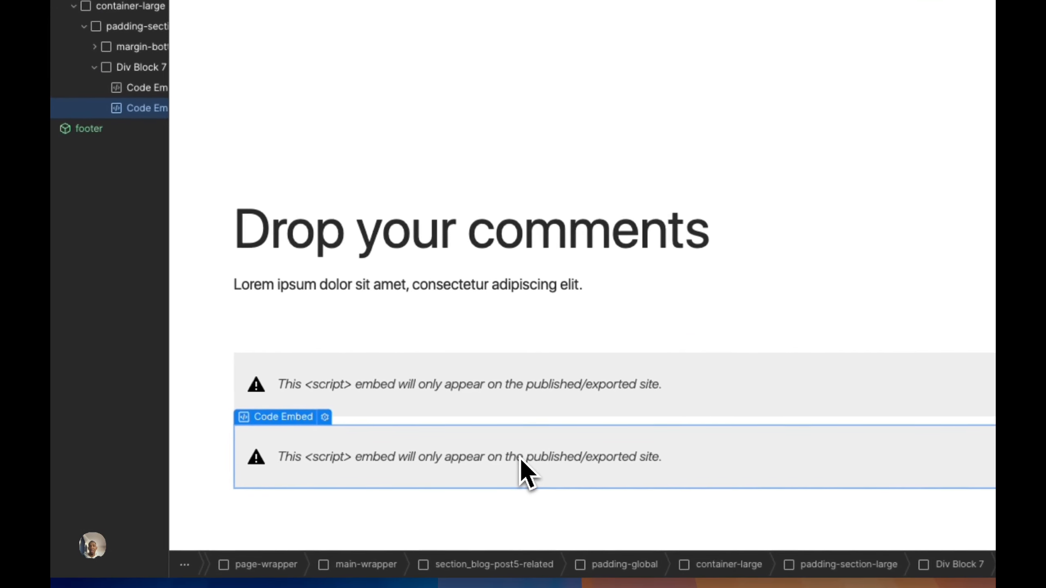
Delete the second Code Embed from Div Block 7 and publish the site
{"action": "key", "text": "Delete"}
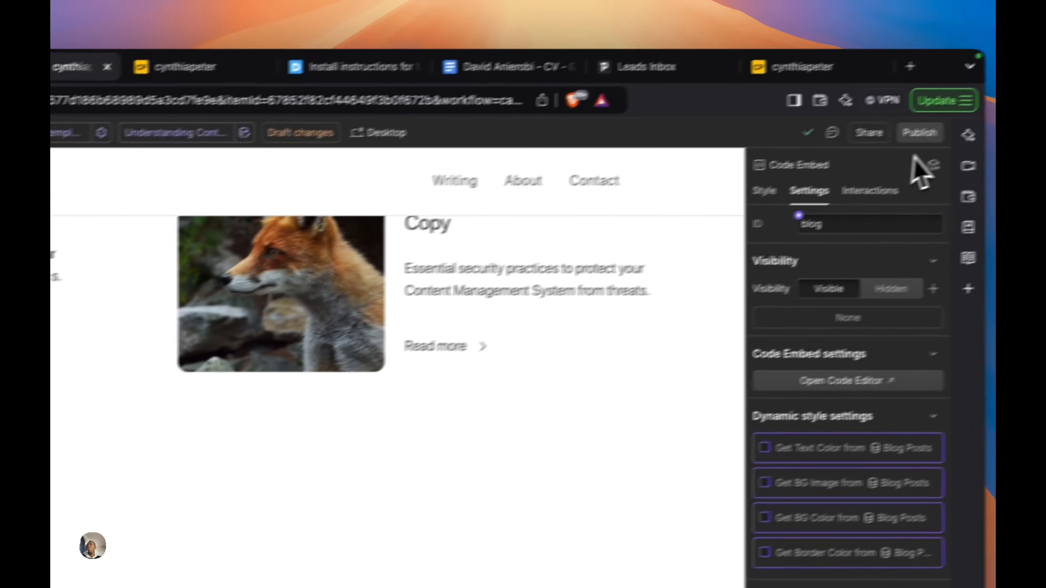
{"action": "left_click", "coordinate": [869, 150]}
{"action": "left_click", "coordinate": [789, 415]}
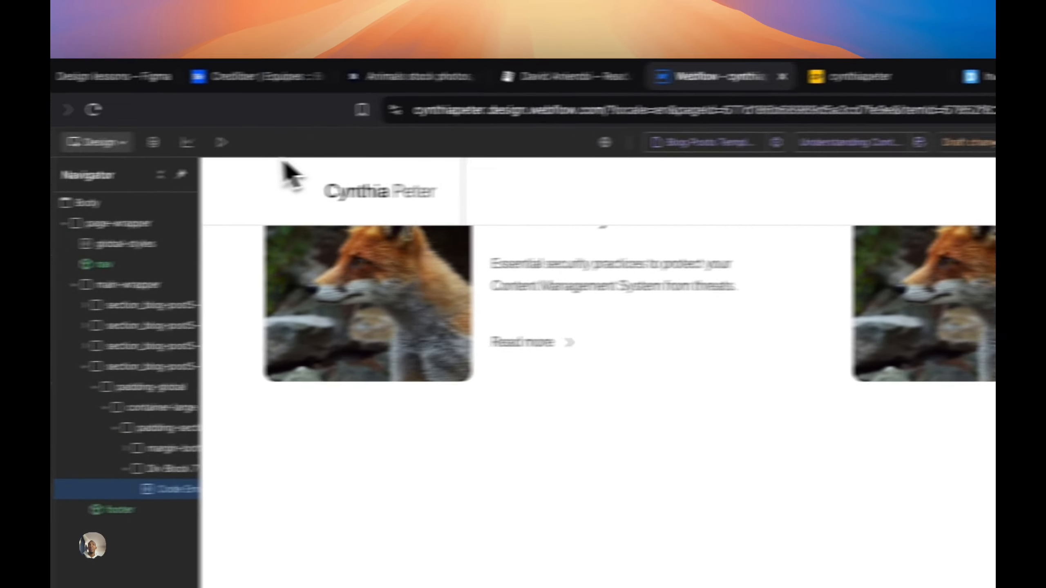
Preview the blog post template, check the area under the Drop your comments heading, and return to the design view
{"action": "left_click", "coordinate": [312, 139]}
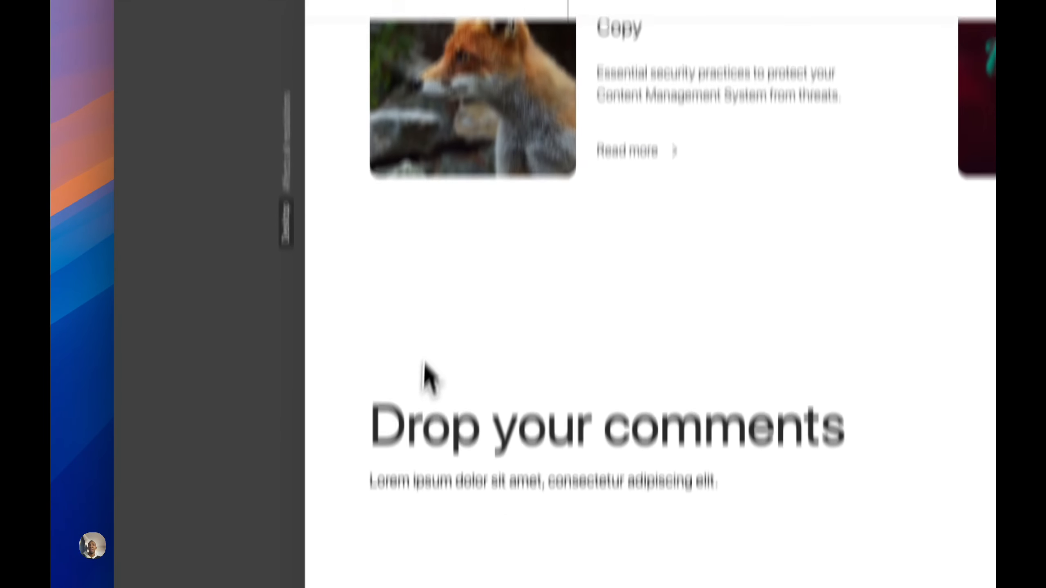
{"action": "left_click_drag", "start_coordinate": [370, 372], "coordinate": [604, 439]}
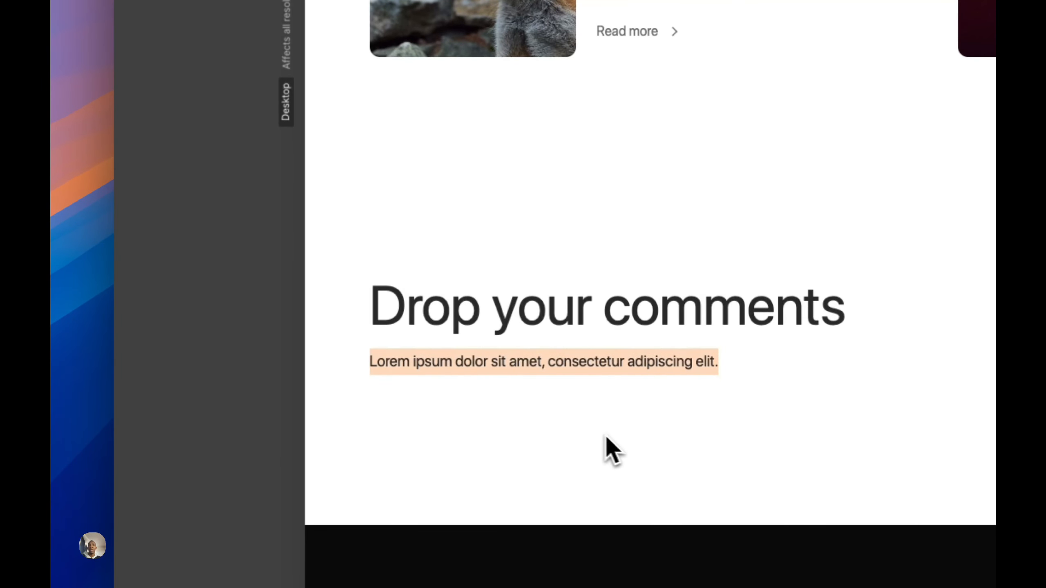
{"action": "left_click", "coordinate": [606, 437]}
{"action": "left_click", "coordinate": [284, 150]}
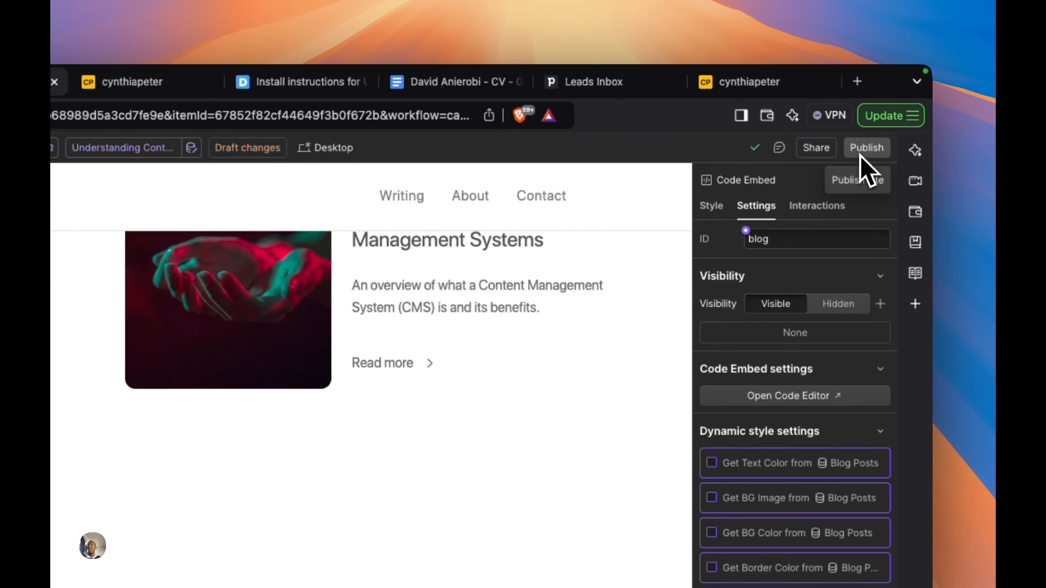
Open the published blog post on the live site
{"action": "left_click", "coordinate": [861, 155]}
{"action": "left_click", "coordinate": [692, 228]}
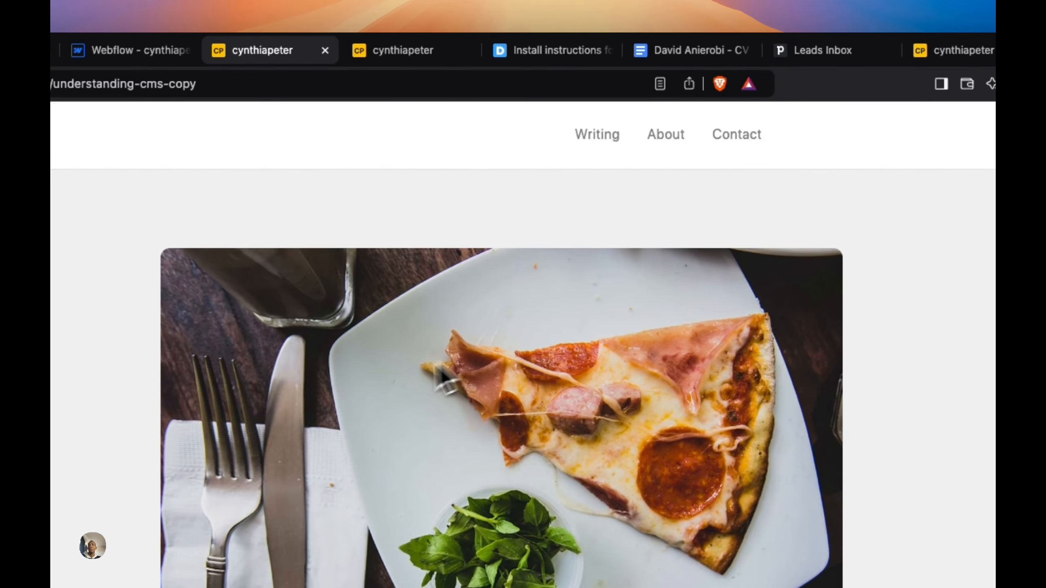
Write the comment "hey, i love this" in the discussion box under Drop your comments and try to post it
{"action": "scroll", "coordinate": [389, 381], "scroll_direction": "down", "scroll_amount": 5}
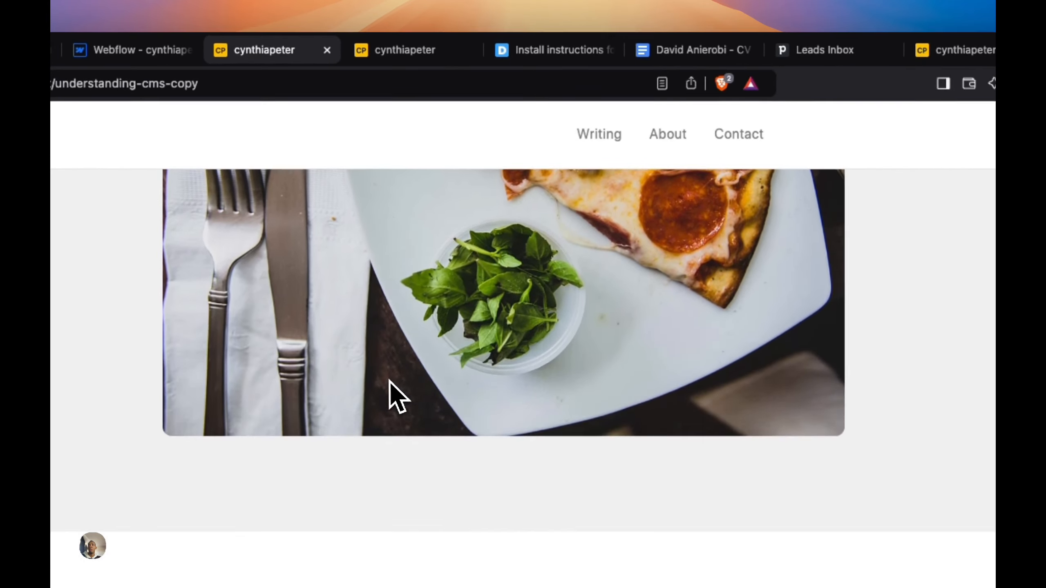
{"action": "scroll", "coordinate": [389, 382], "scroll_direction": "down", "scroll_amount": 15}
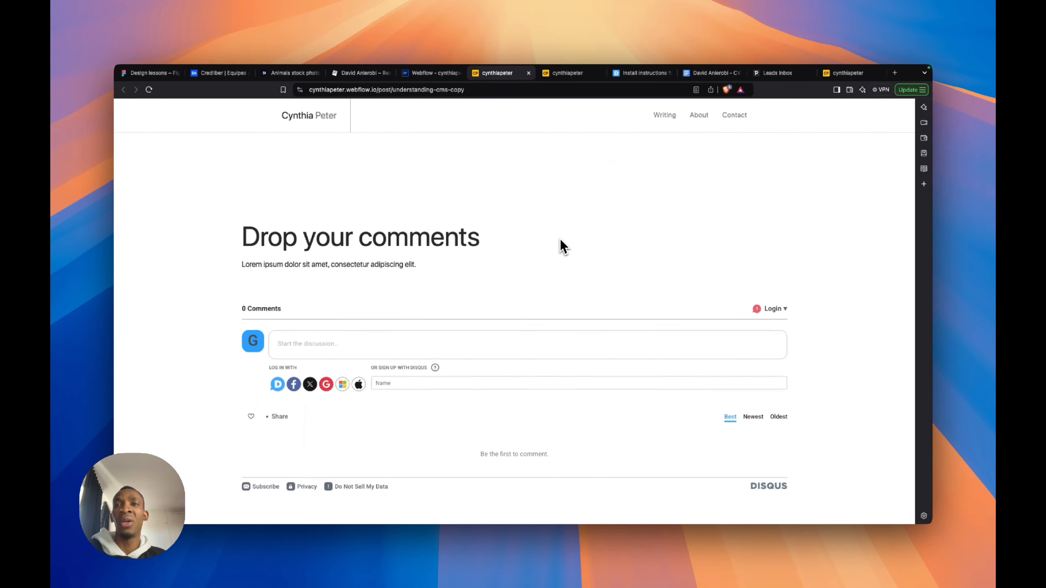
{"action": "scroll", "coordinate": [560, 239], "scroll_direction": "down", "scroll_amount": 2}
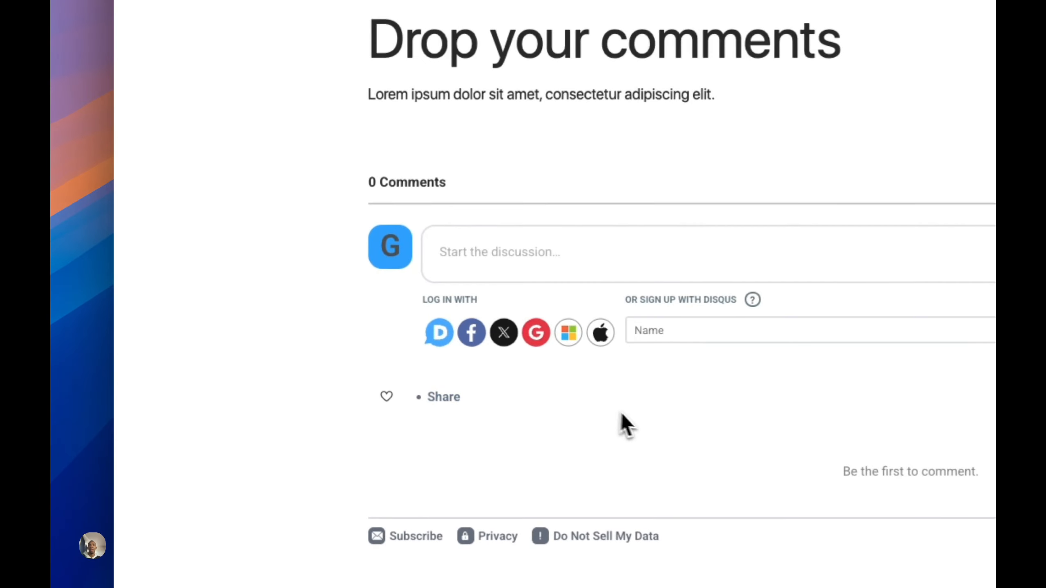
{"action": "left_click", "coordinate": [510, 258]}
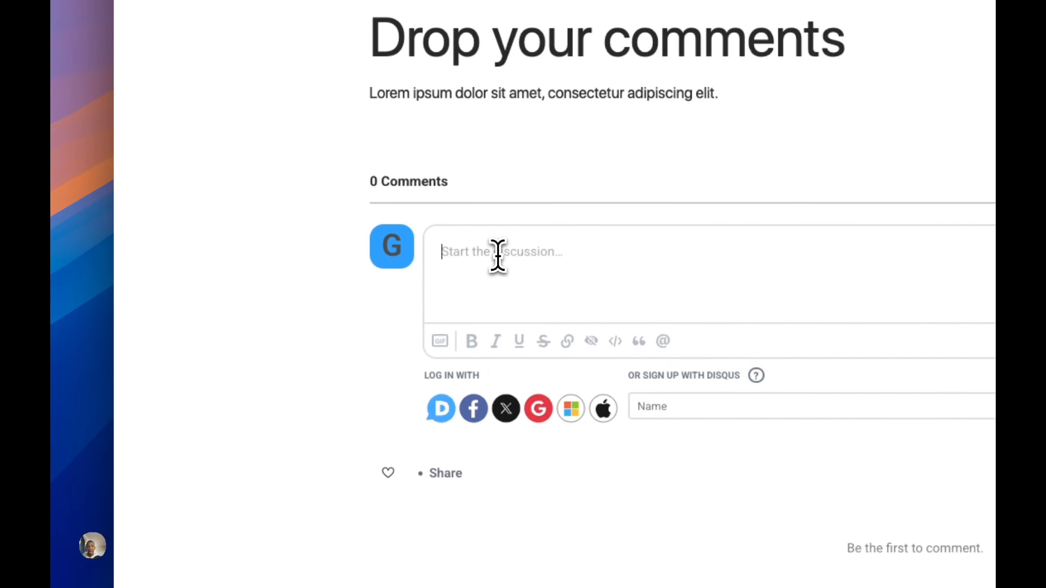
{"action": "type", "text": "hey, i love this"}
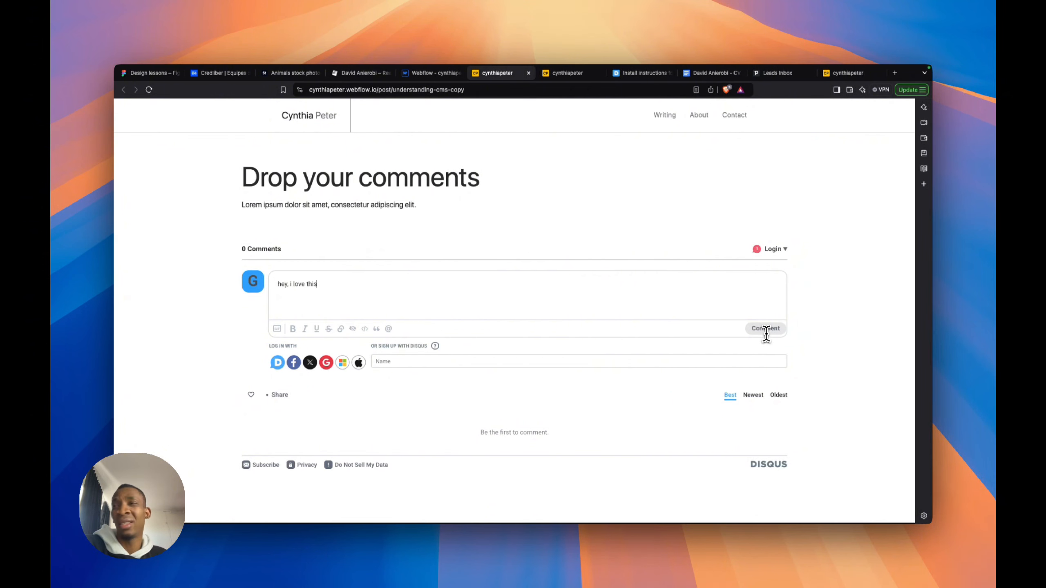
{"action": "scroll", "coordinate": [451, 296], "scroll_direction": "down", "scroll_amount": 2}
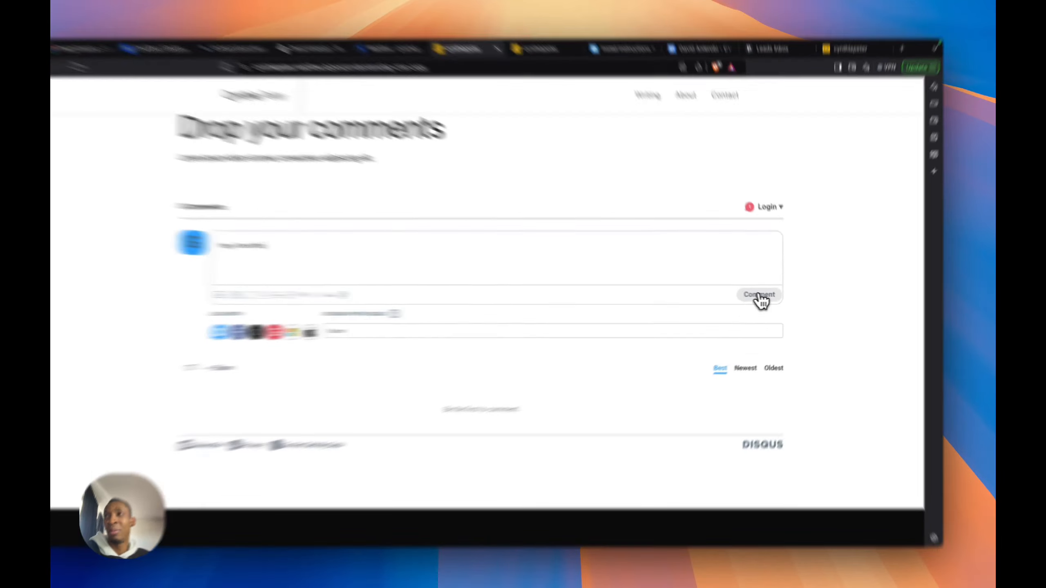
{"action": "left_click", "coordinate": [766, 296]}
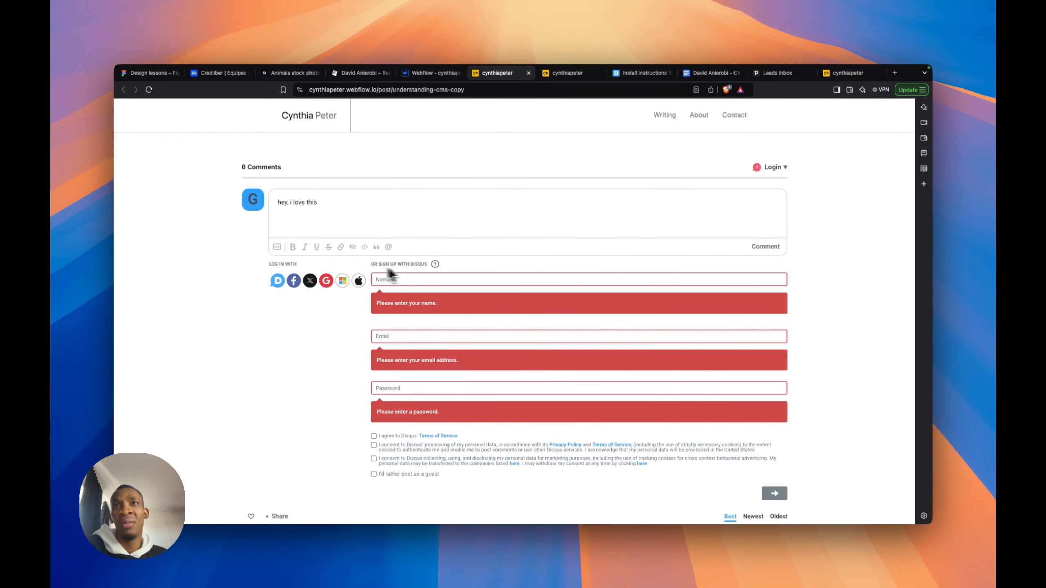
Log in to the comment section with Google and post the drafted comment
{"action": "left_click", "coordinate": [774, 167]}
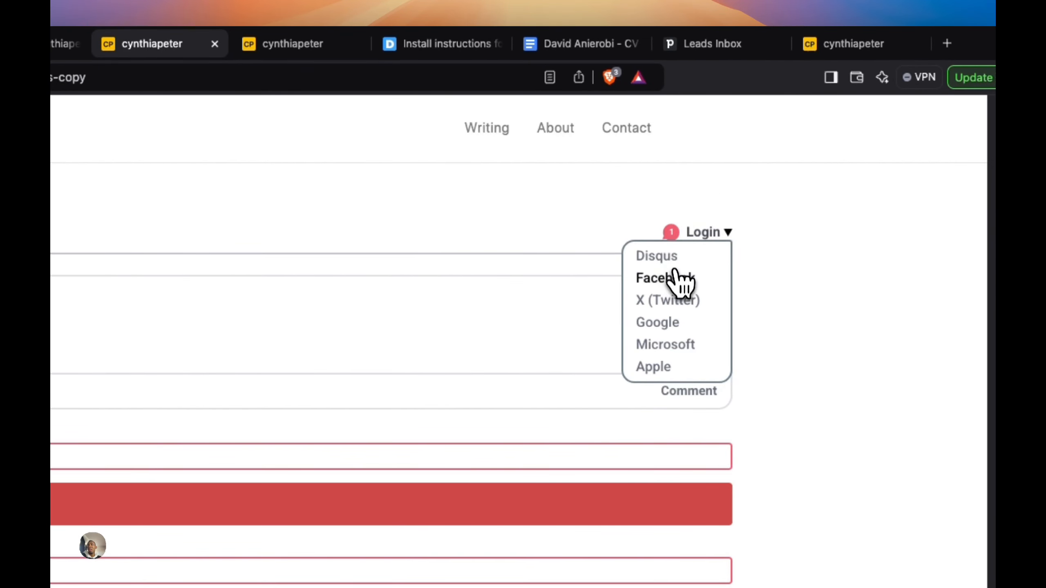
{"action": "left_click", "coordinate": [658, 322]}
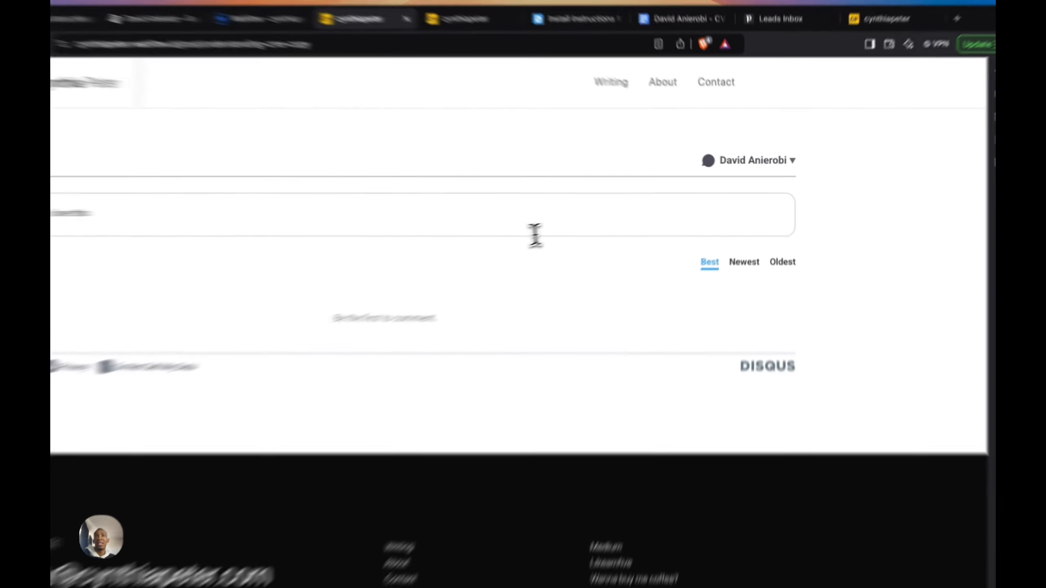
{"action": "left_click", "coordinate": [610, 208]}
{"action": "left_click", "coordinate": [759, 246]}
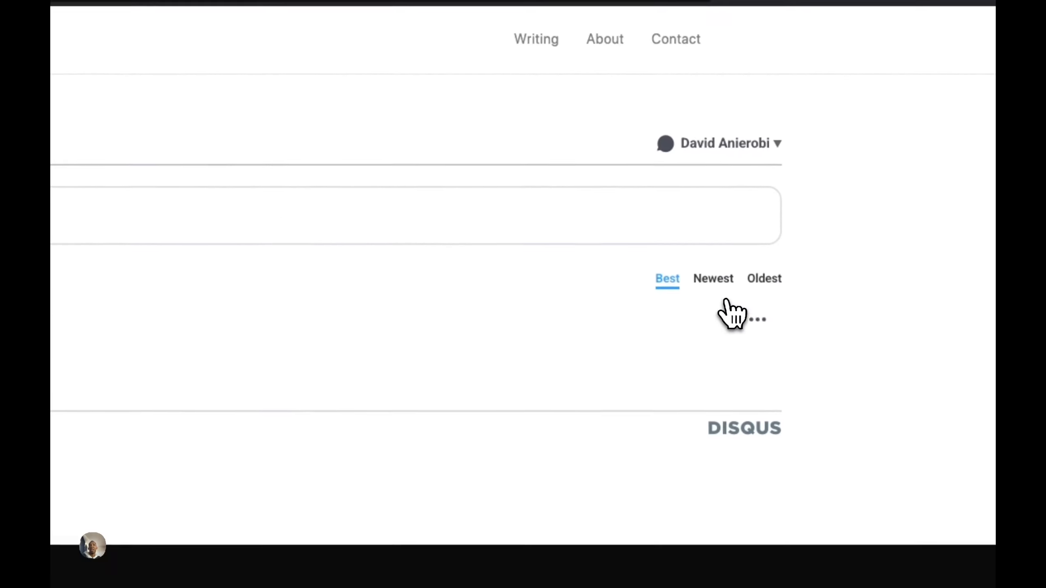
{"action": "left_click_drag", "start_coordinate": [392, 347], "coordinate": [531, 347]}
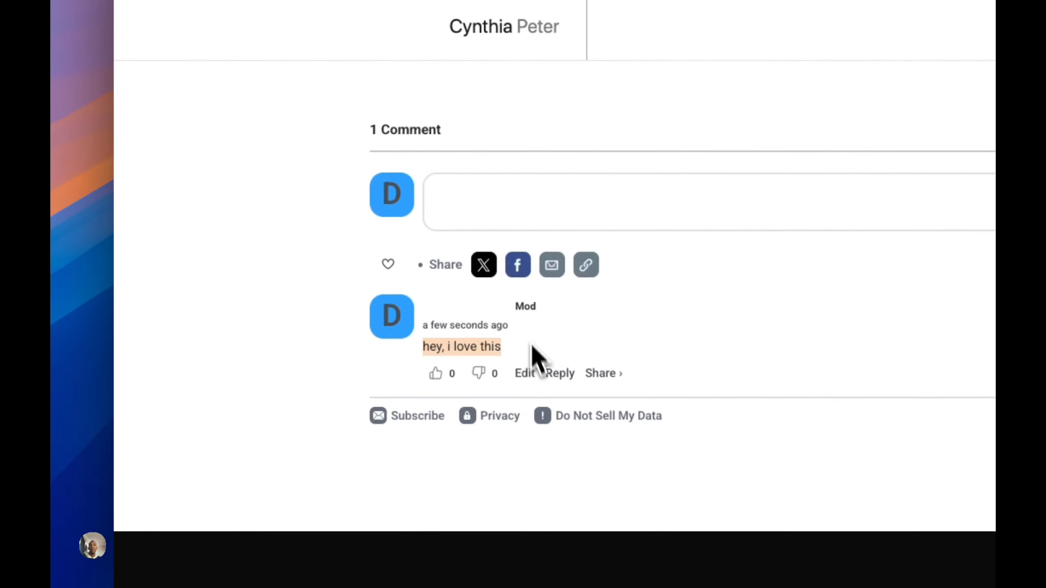
Post a second comment reading "uhm, great insight" on the same blog post and review both posted comments
{"action": "left_click", "coordinate": [519, 218]}
{"action": "type", "text": "uhm, great insigh"}
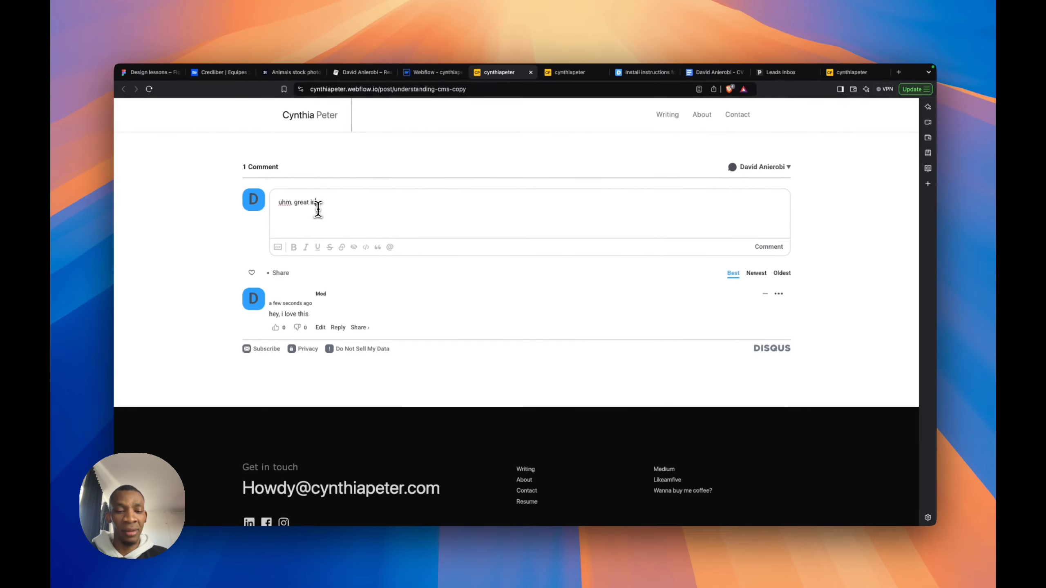
{"action": "type", "text": "t"}
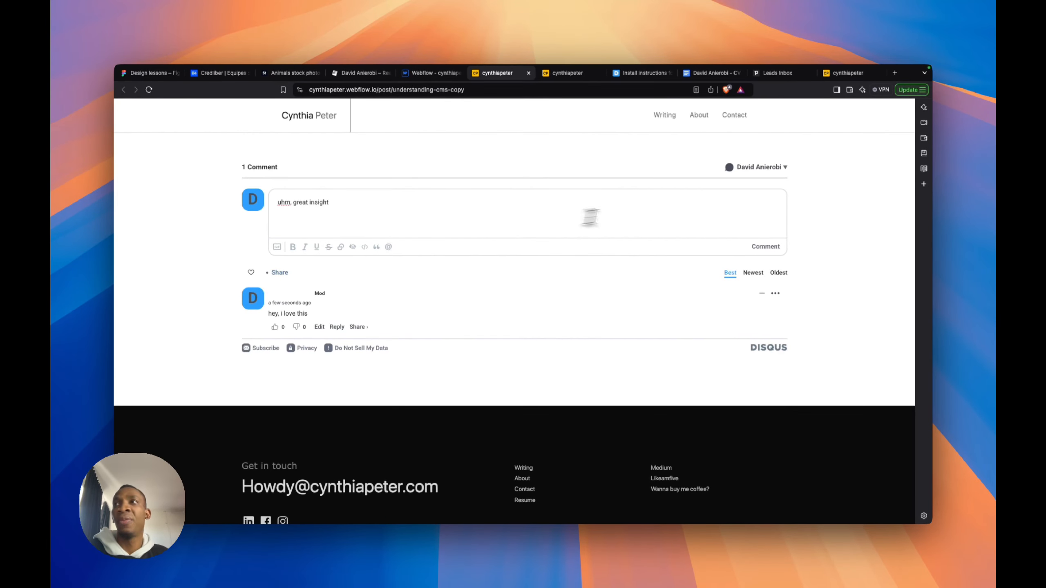
{"action": "left_click", "coordinate": [766, 246]}
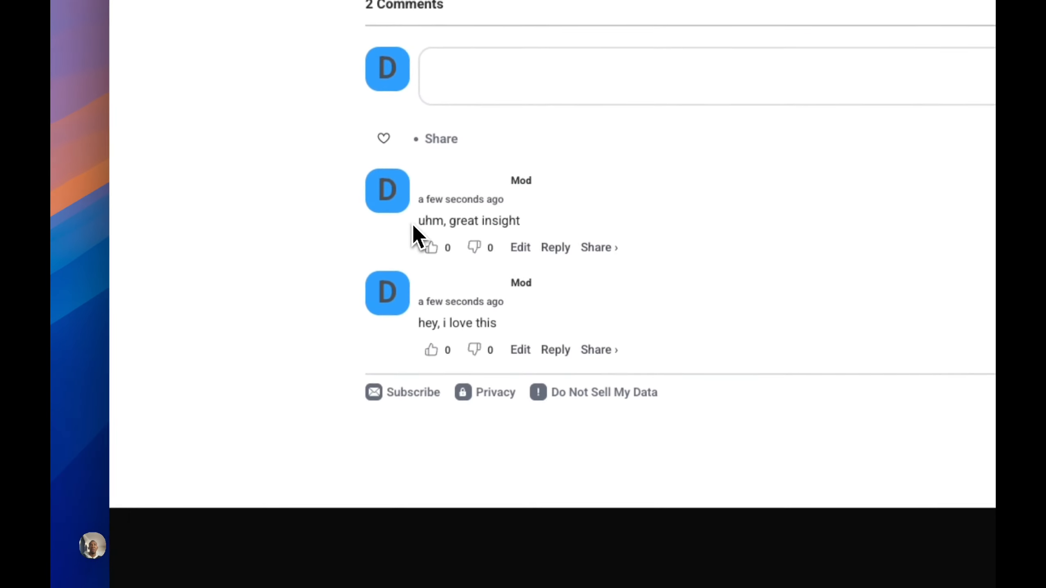
{"action": "left_click_drag", "start_coordinate": [413, 224], "coordinate": [535, 223]}
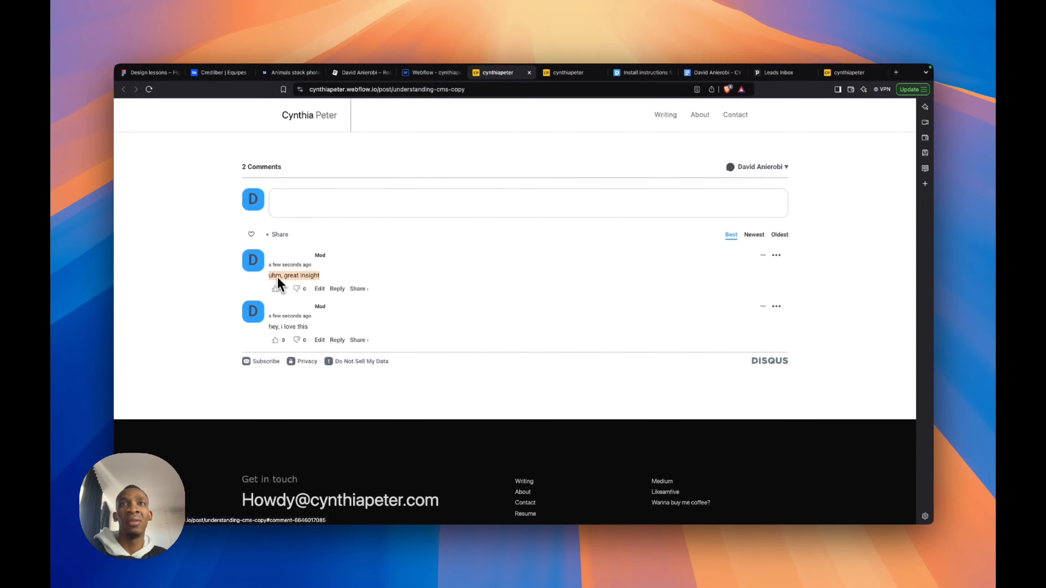
{"action": "left_click_drag", "start_coordinate": [258, 330], "coordinate": [330, 331]}
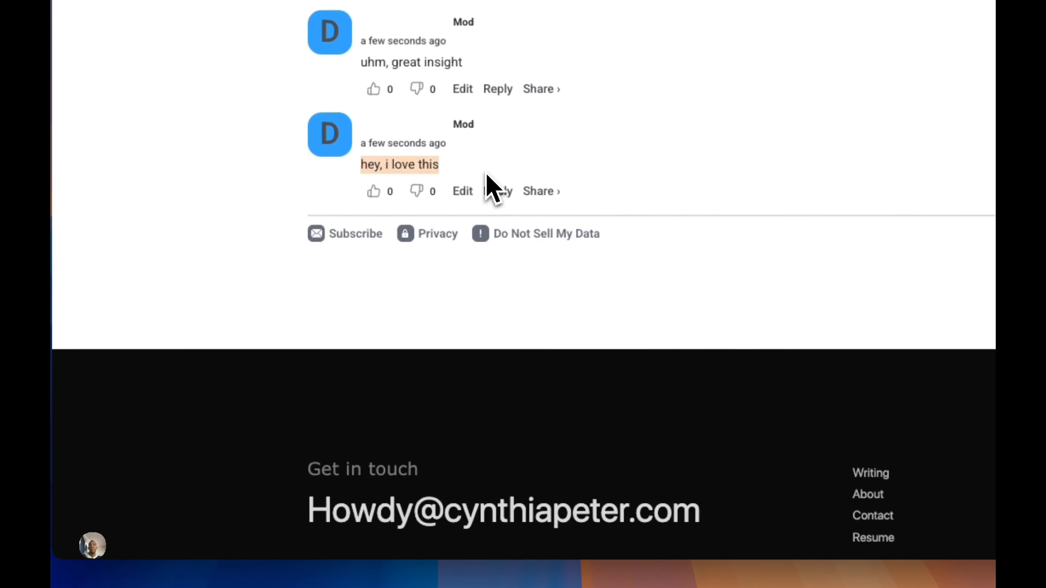
Open the related post CMS Security Best Practices Copy and review its comments and post header
{"action": "scroll", "coordinate": [486, 173], "scroll_direction": "down", "scroll_amount": 3}
{"action": "scroll", "coordinate": [486, 173], "scroll_direction": "up", "scroll_amount": 10}
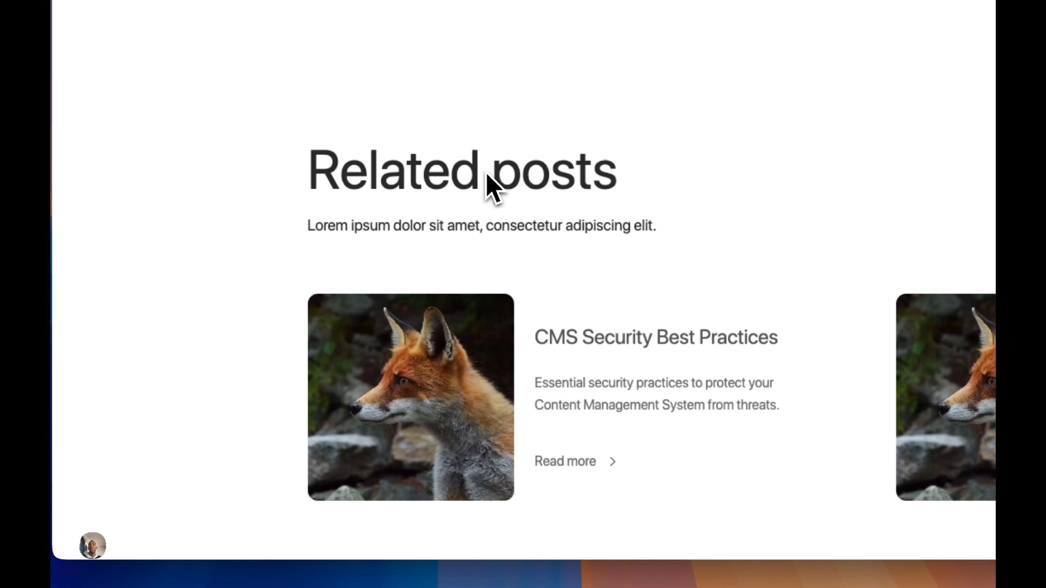
{"action": "scroll", "coordinate": [466, 214], "scroll_direction": "down", "scroll_amount": 2}
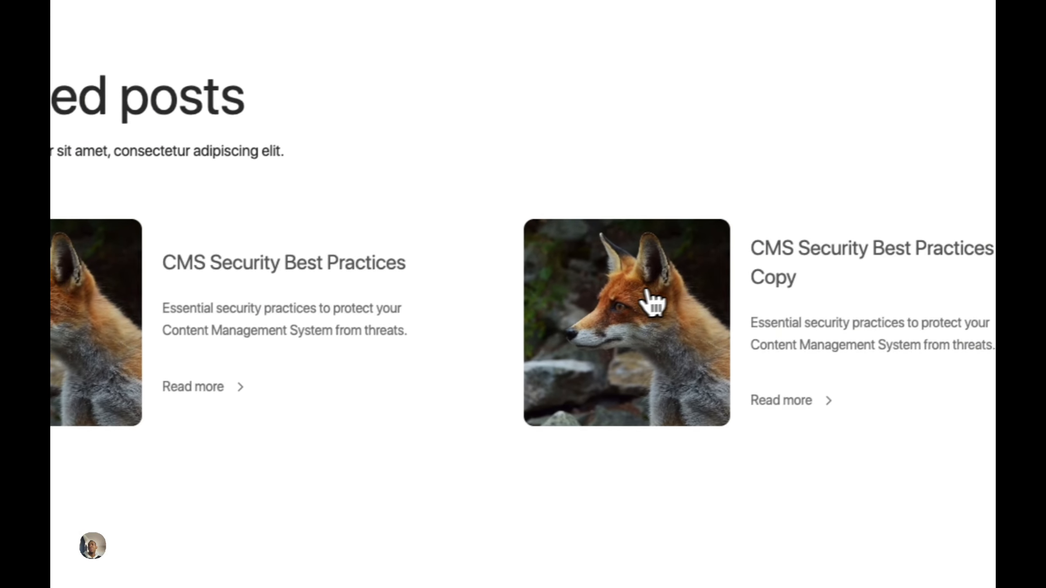
{"action": "left_click", "coordinate": [630, 305]}
{"action": "scroll", "coordinate": [624, 298], "scroll_direction": "down", "scroll_amount": 15}
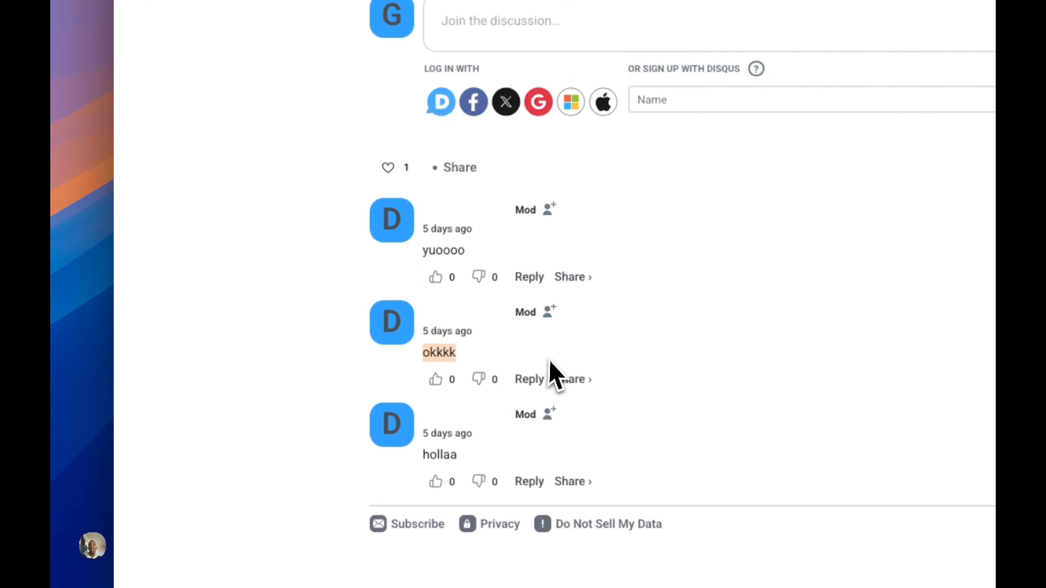
{"action": "scroll", "coordinate": [476, 456], "scroll_direction": "down", "scroll_amount": 1}
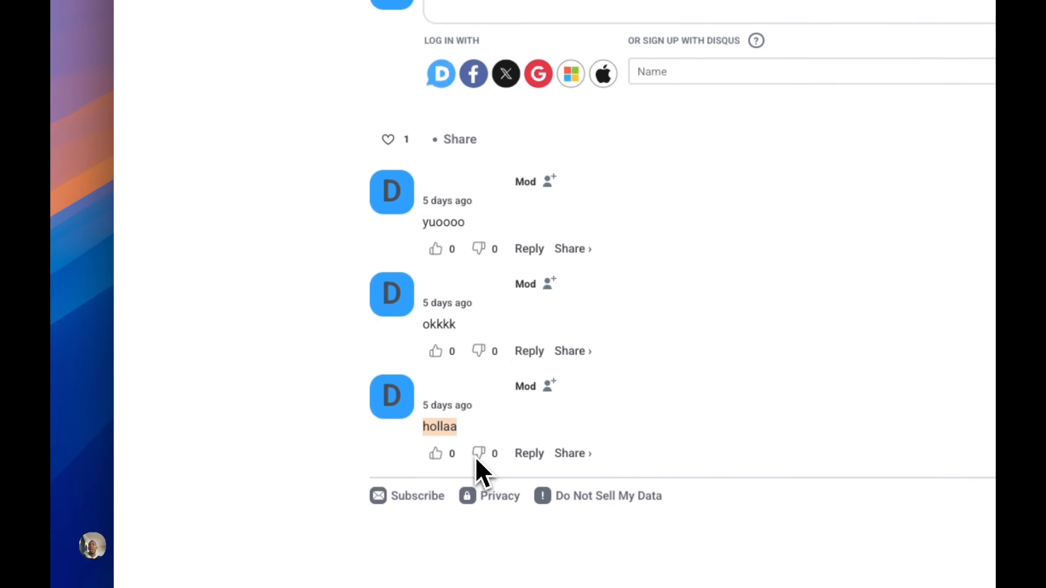
{"action": "scroll", "coordinate": [413, 168], "scroll_direction": "up", "scroll_amount": 20}
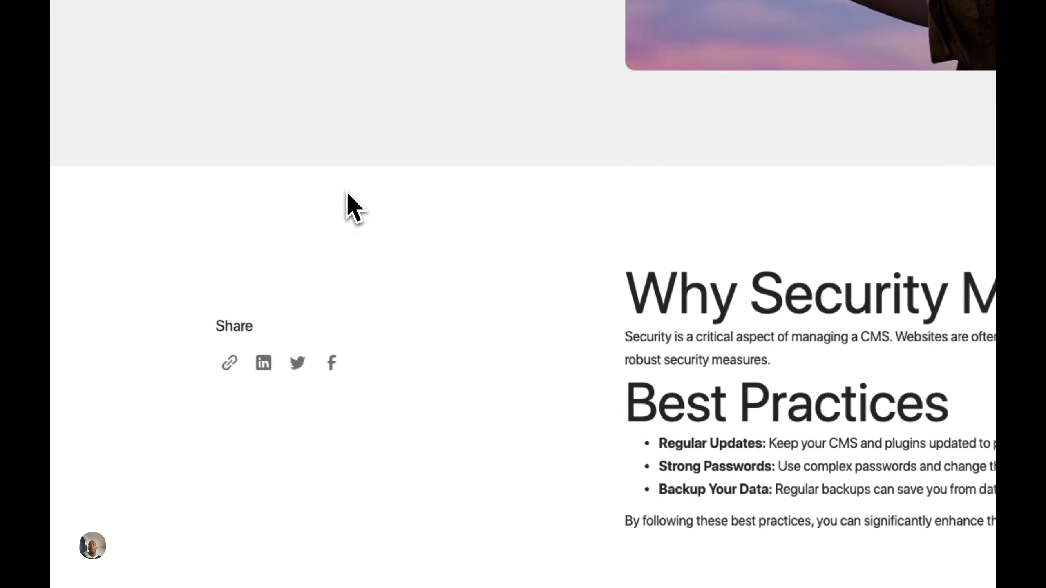
{"action": "scroll", "coordinate": [346, 191], "scroll_direction": "up", "scroll_amount": 8}
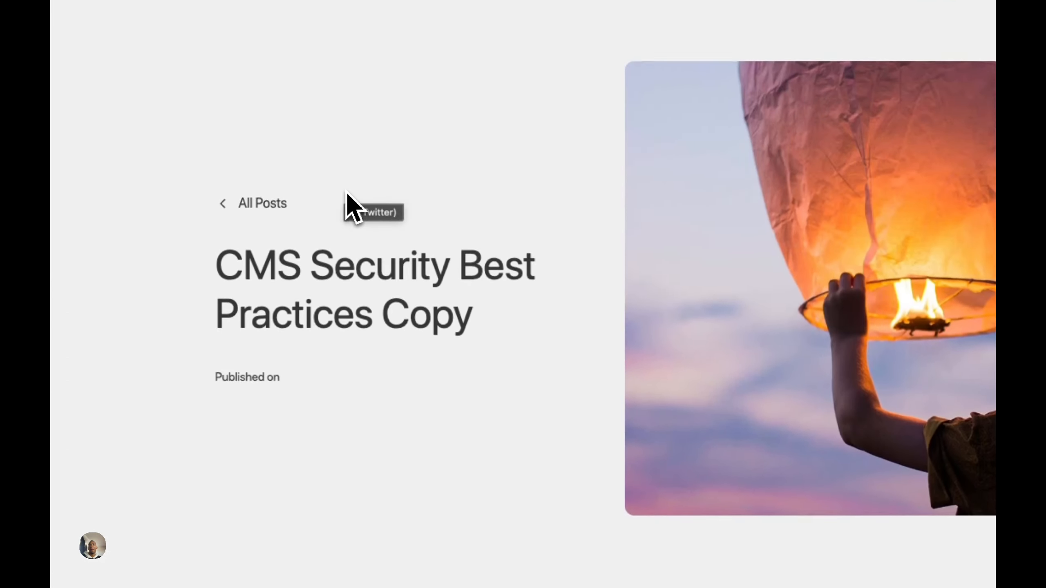
Open the related post Understanding Content Management Systems and check its comment box and the account options
{"action": "scroll", "coordinate": [346, 192], "scroll_direction": "down", "scroll_amount": 15}
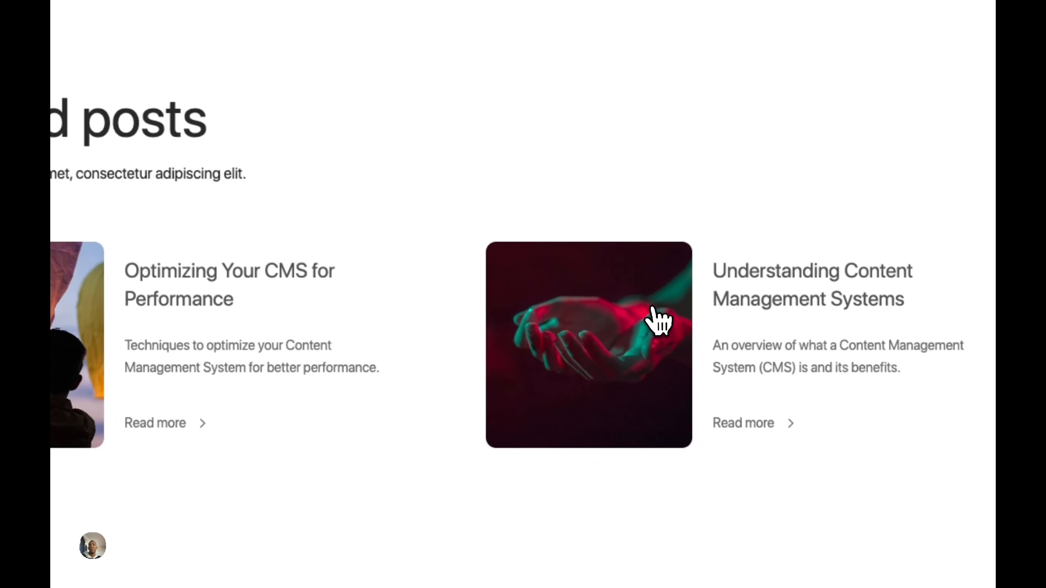
{"action": "left_click", "coordinate": [670, 323]}
{"action": "scroll", "coordinate": [729, 385], "scroll_direction": "down", "scroll_amount": 20}
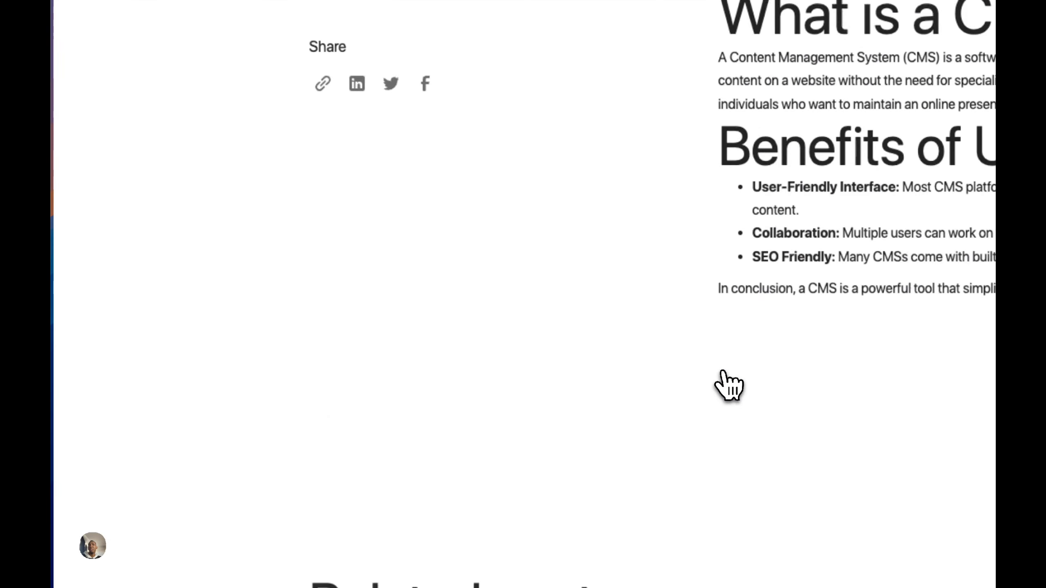
{"action": "left_click", "coordinate": [503, 370]}
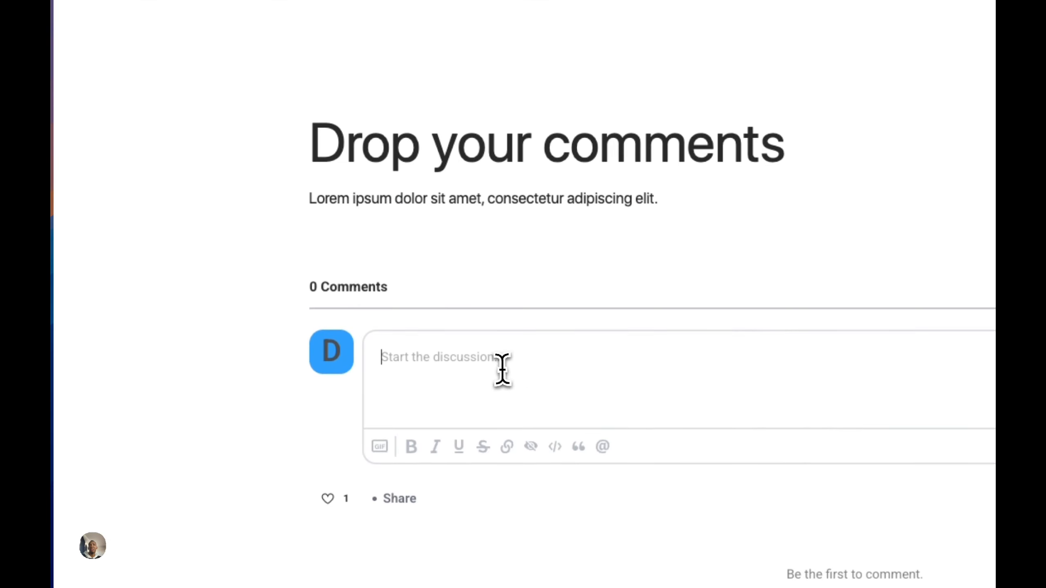
{"action": "left_click_drag", "start_coordinate": [305, 202], "coordinate": [744, 199]}
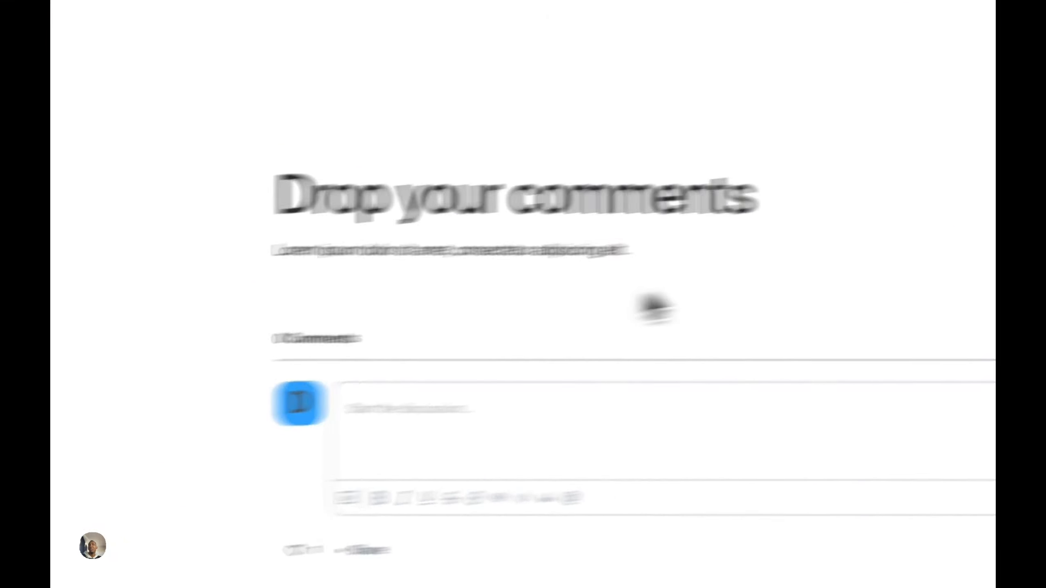
{"action": "left_click", "coordinate": [791, 265]}
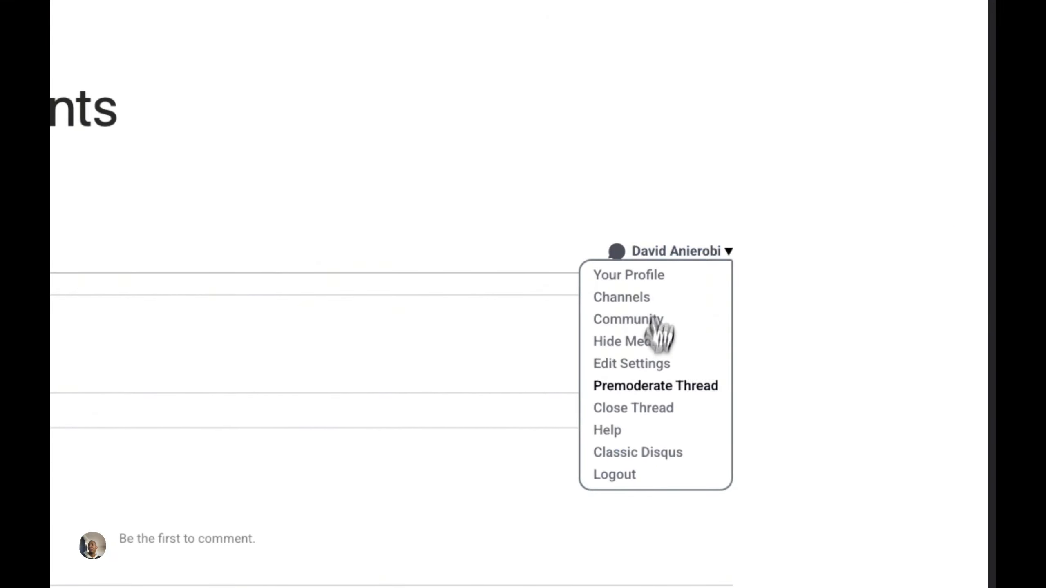
{"action": "left_click", "coordinate": [348, 157]}
{"action": "scroll", "coordinate": [346, 154], "scroll_direction": "down", "scroll_amount": 2}
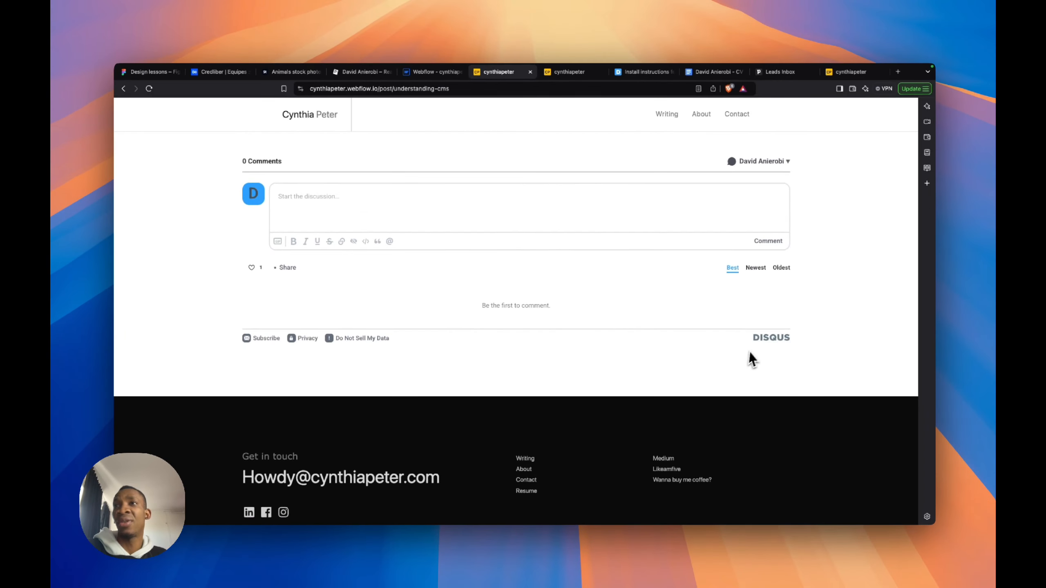
{"action": "scroll", "coordinate": [644, 258], "scroll_direction": "down", "scroll_amount": 1}
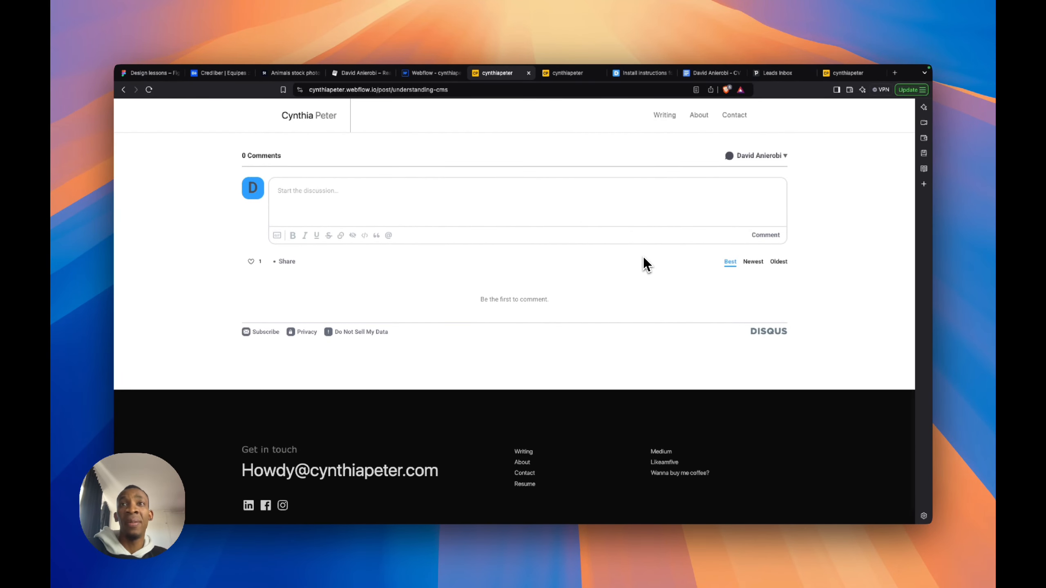
{"action": "scroll", "coordinate": [724, 287], "scroll_direction": "up", "scroll_amount": 3}
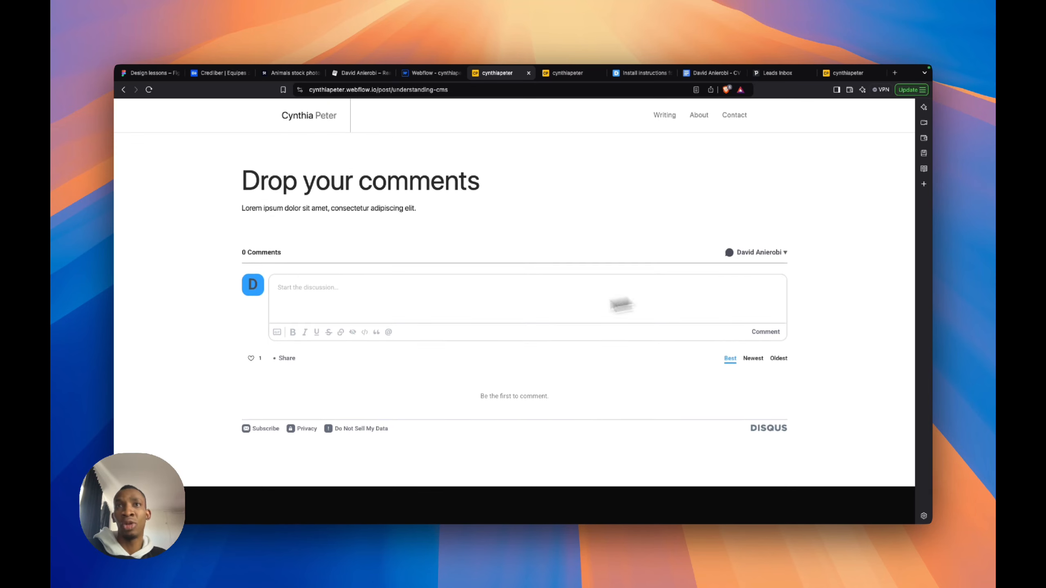
{"action": "scroll", "coordinate": [476, 331], "scroll_direction": "down", "scroll_amount": 1}
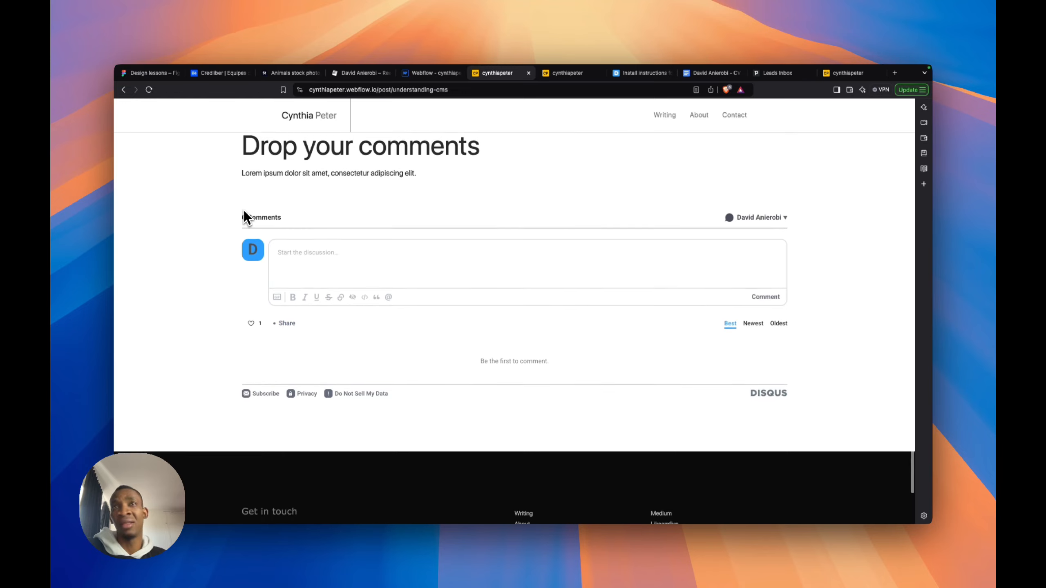
{"action": "scroll", "coordinate": [244, 212], "scroll_direction": "up", "scroll_amount": 3}
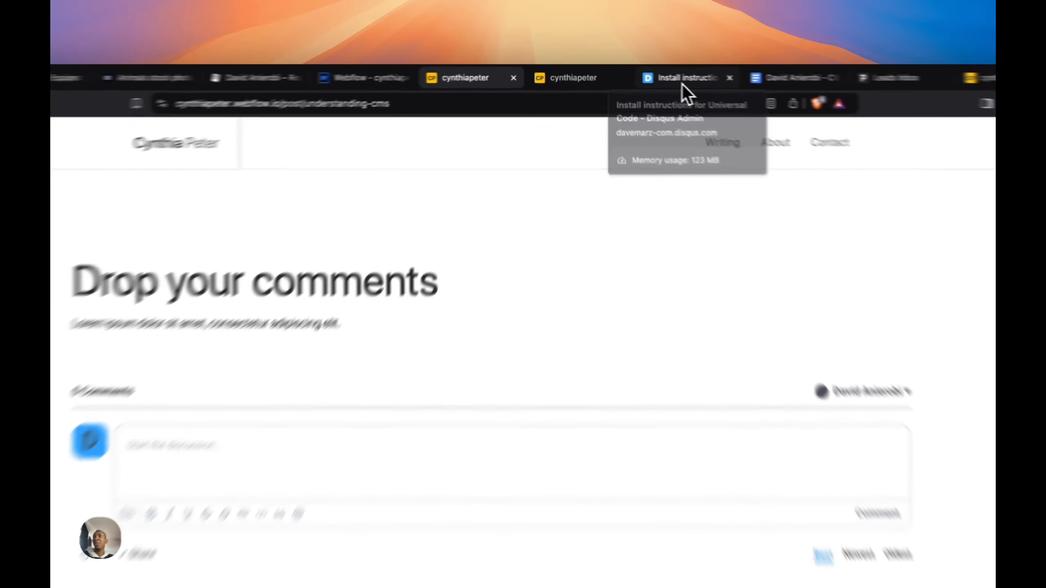
Switch to the Disqus admin and view the approved comments in the comment moderation area
{"action": "left_click", "coordinate": [622, 76]}
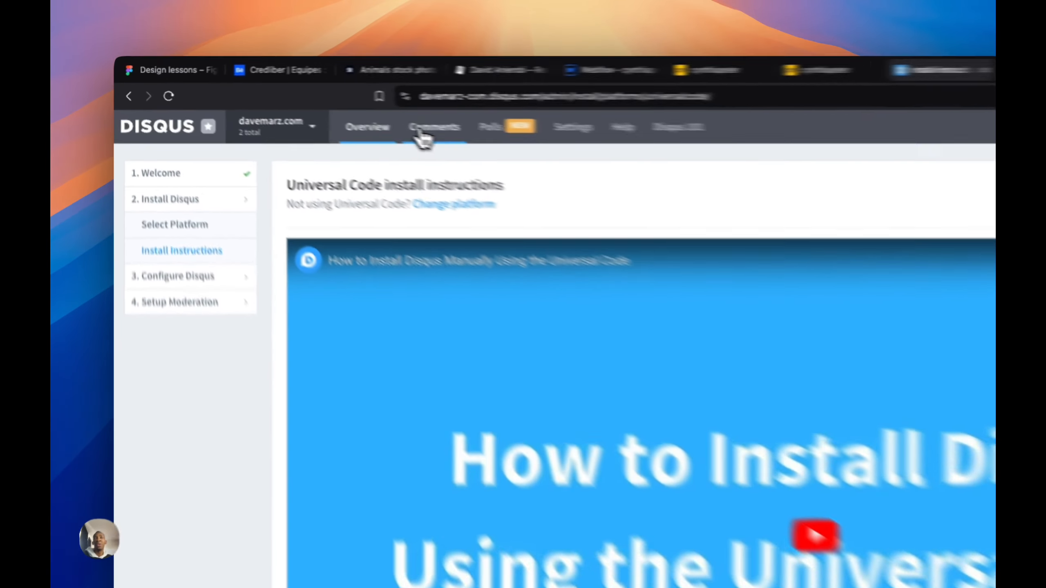
{"action": "left_click", "coordinate": [319, 110]}
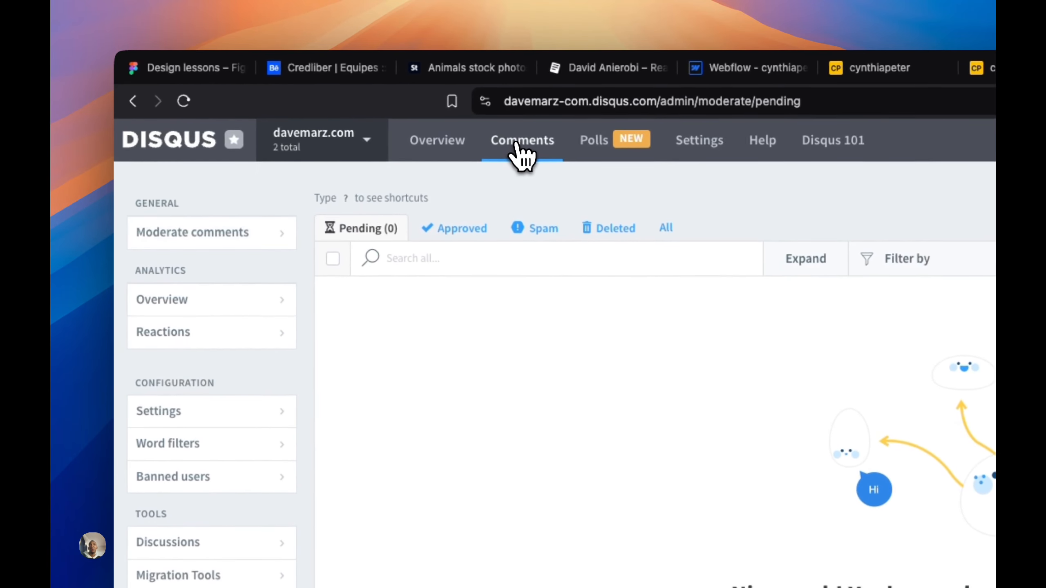
{"action": "left_click", "coordinate": [460, 231]}
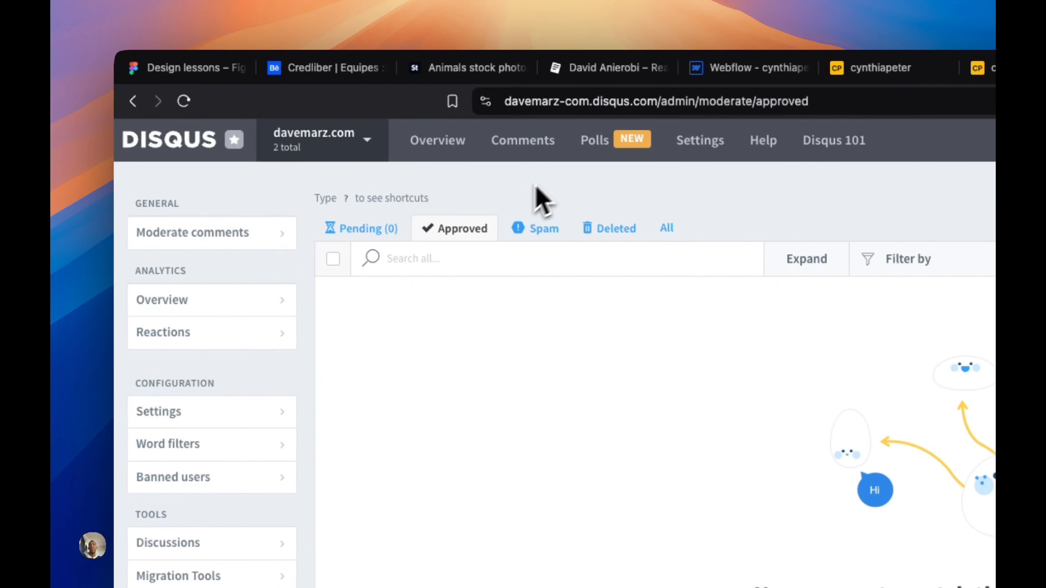
Look over the general configuration settings of the davemarz.com site
{"action": "left_click", "coordinate": [692, 141]}
{"action": "scroll", "coordinate": [626, 456], "scroll_direction": "down", "scroll_amount": 5}
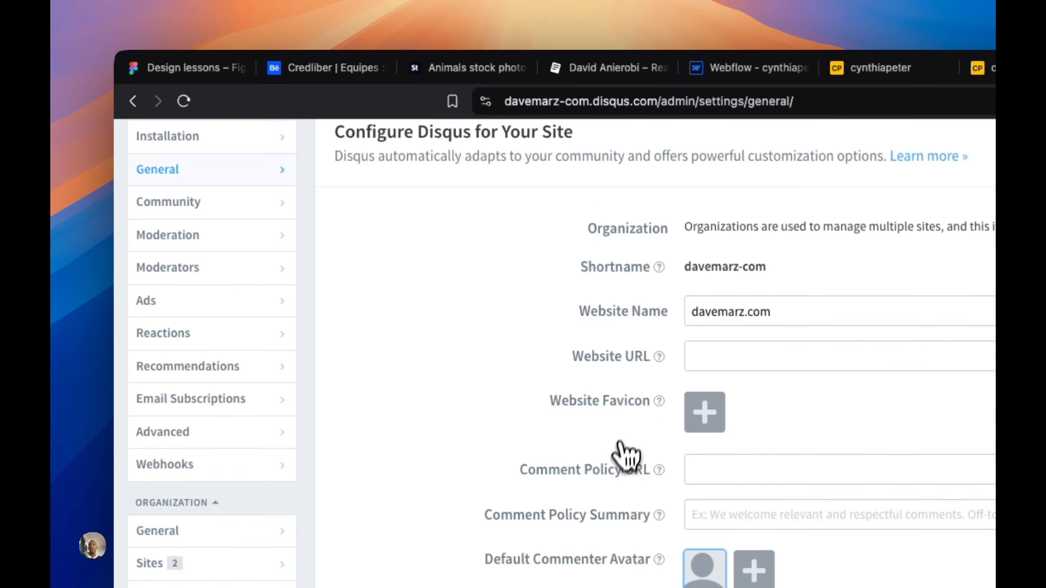
{"action": "scroll", "coordinate": [621, 467], "scroll_direction": "up", "scroll_amount": 5}
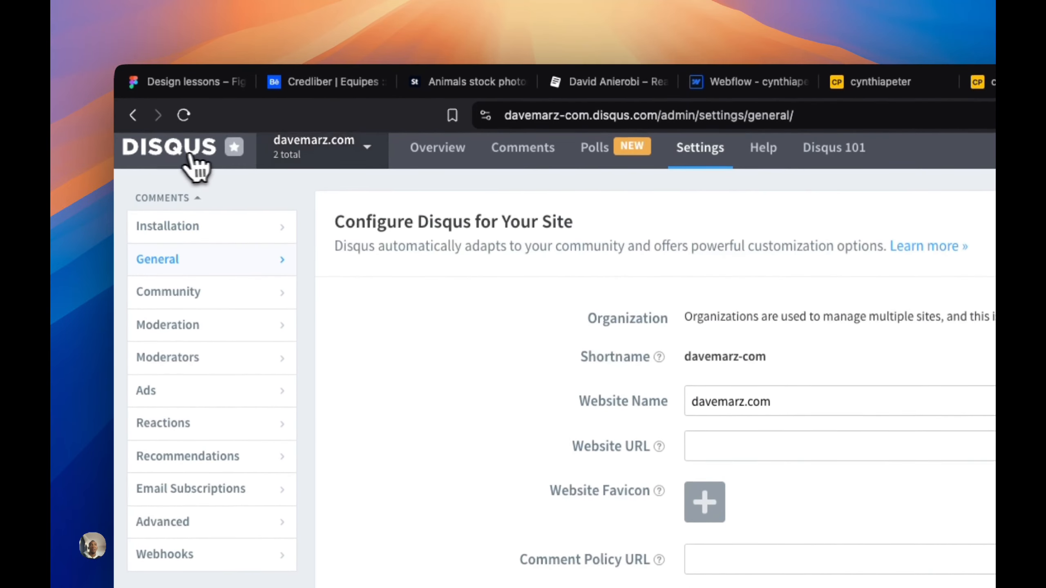
Open comment moderation for all sites from the Disqus site admin and approve the three pending guest comments
{"action": "left_click", "coordinate": [177, 159]}
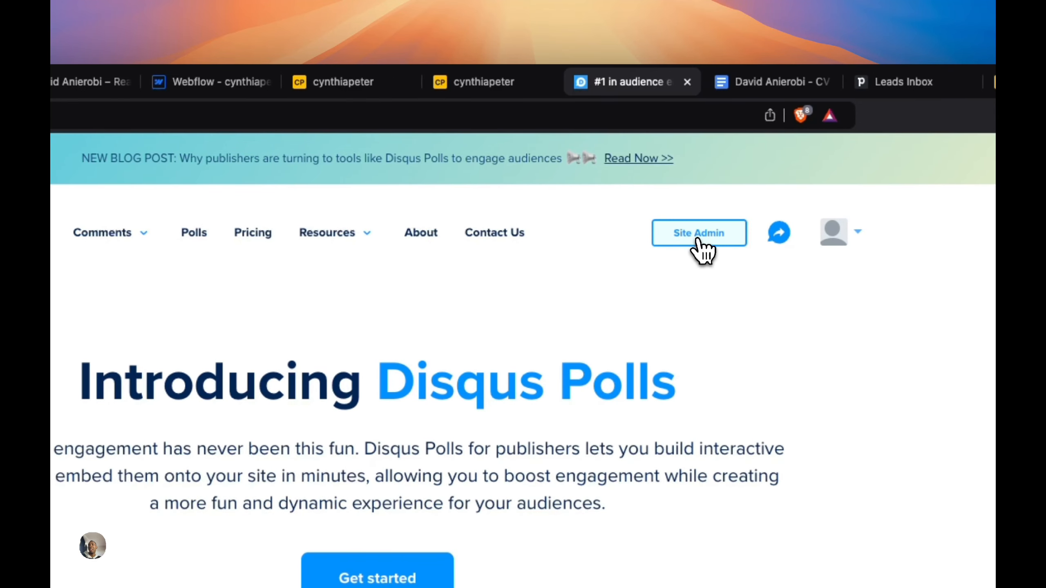
{"action": "left_click", "coordinate": [699, 241]}
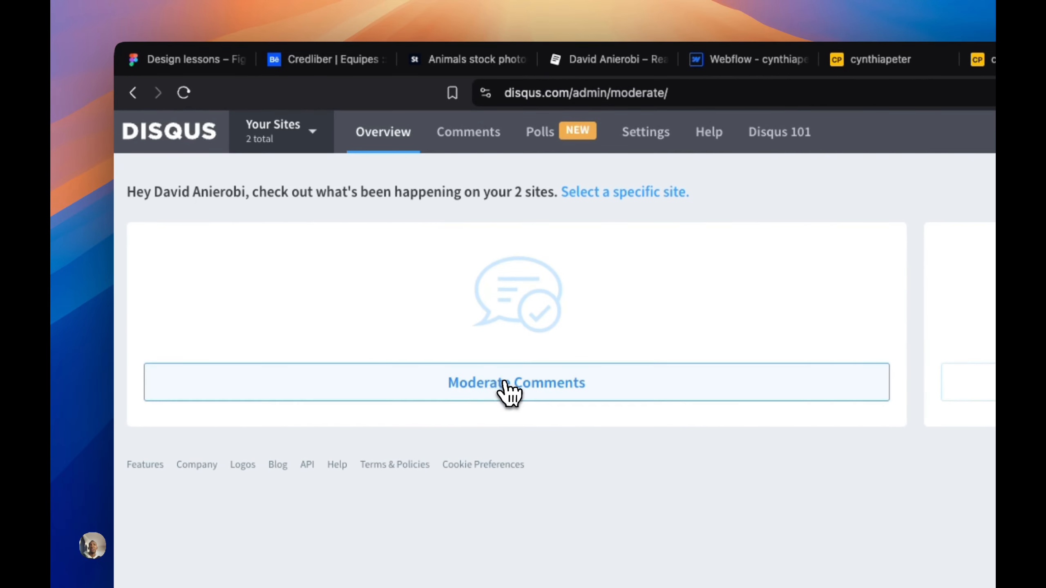
{"action": "left_click", "coordinate": [506, 385]}
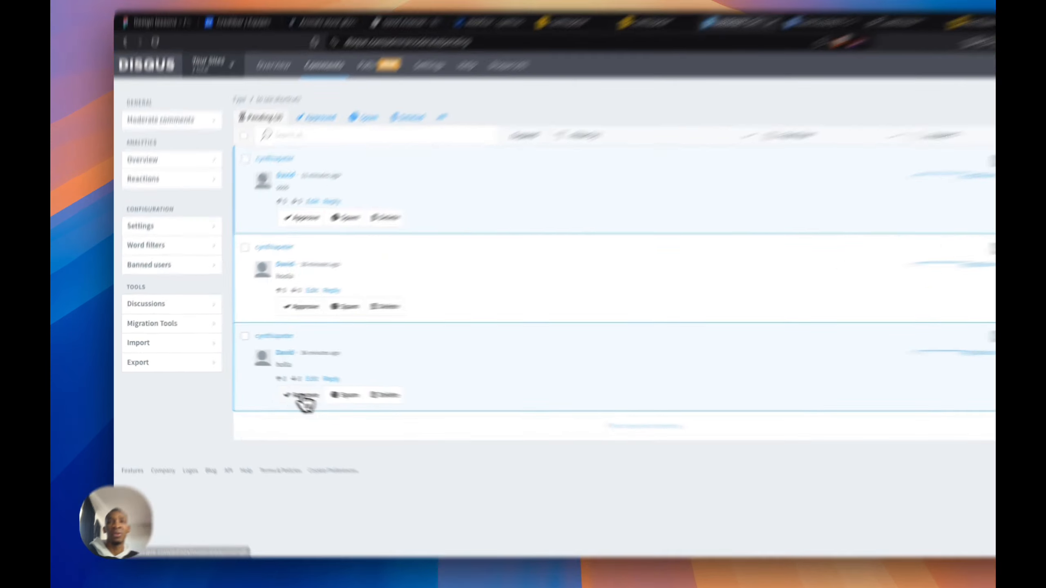
{"action": "left_click", "coordinate": [272, 387]}
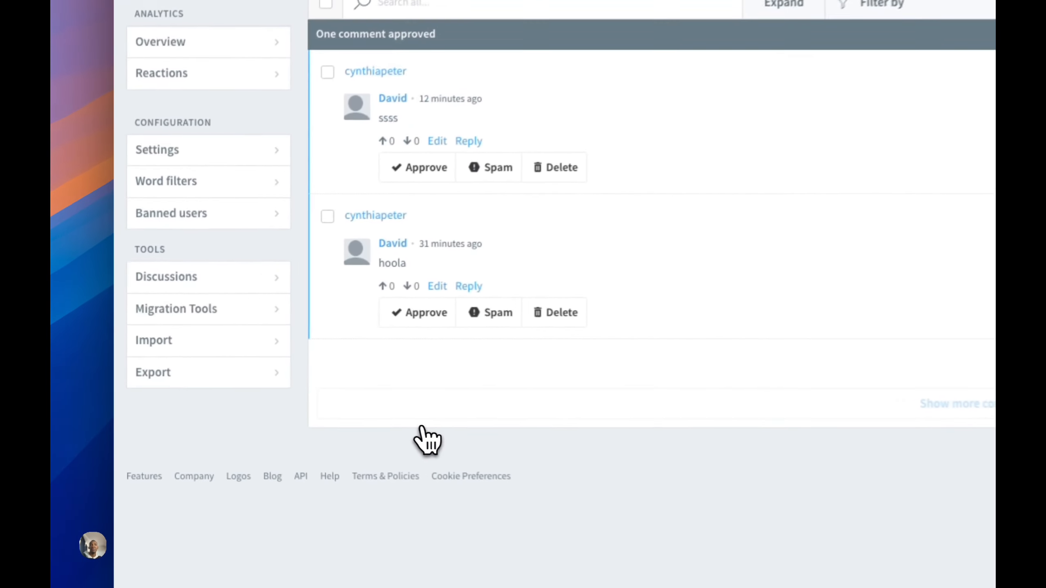
{"action": "left_click", "coordinate": [422, 322]}
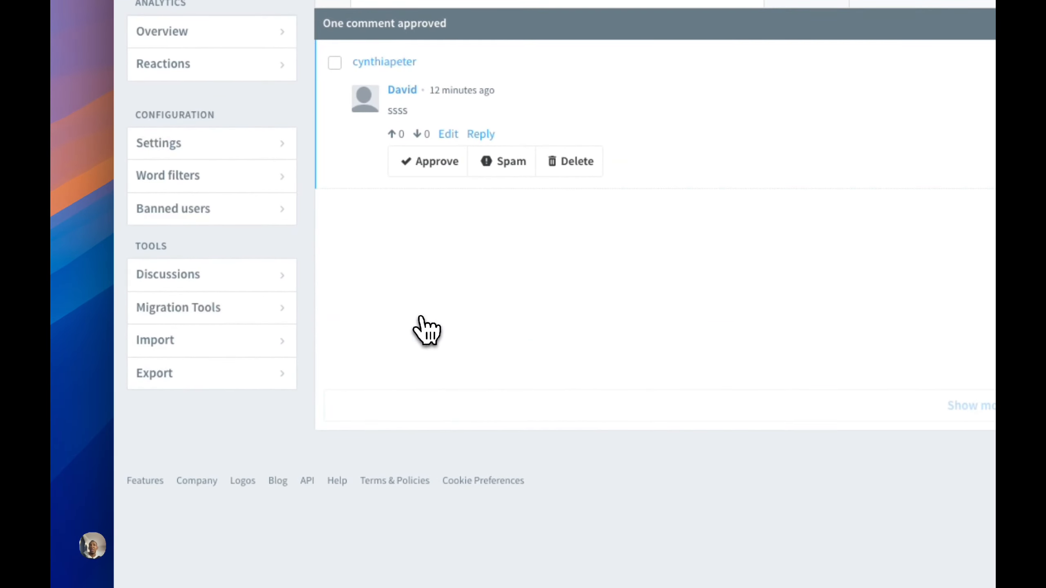
{"action": "left_click", "coordinate": [429, 162]}
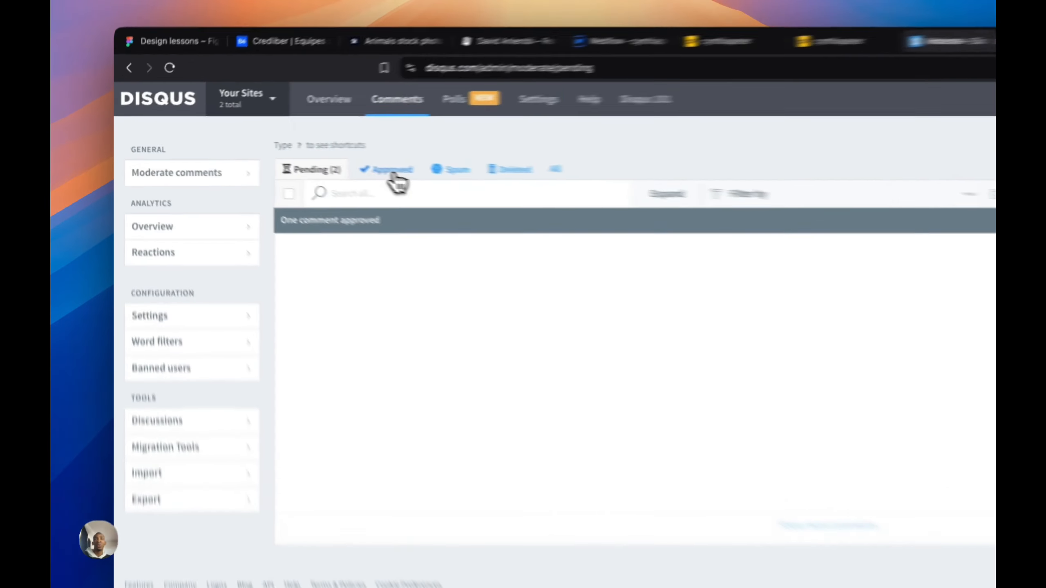
Review the approved comments across all sites in the moderation list
{"action": "left_click", "coordinate": [285, 153]}
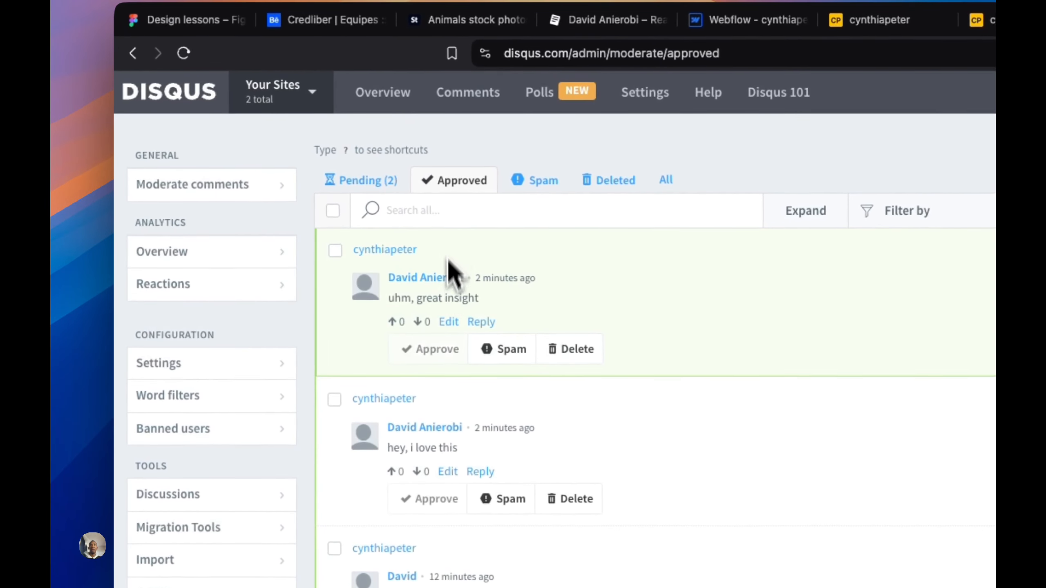
{"action": "scroll", "coordinate": [454, 367], "scroll_direction": "down", "scroll_amount": 1}
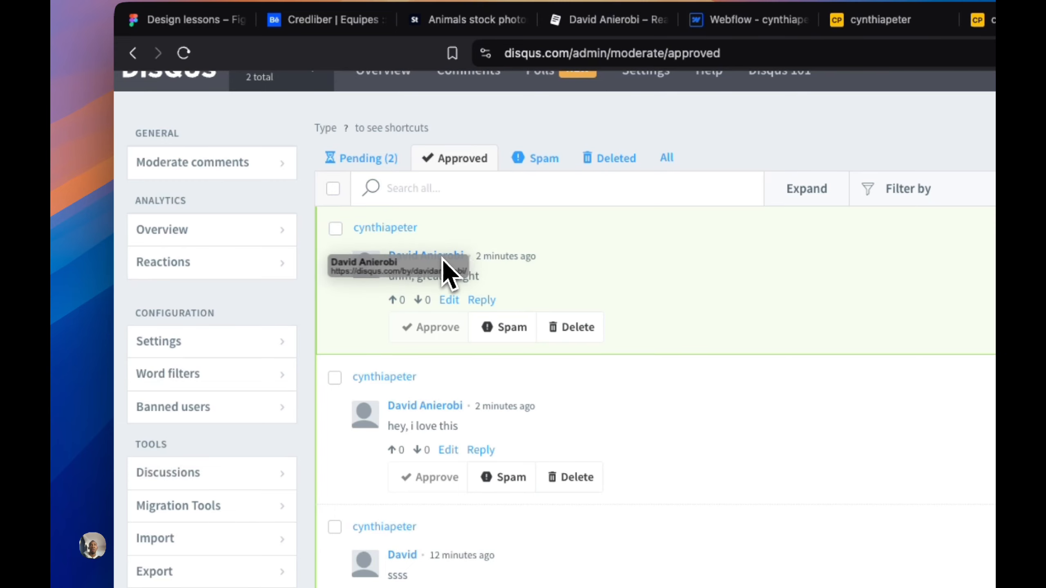
{"action": "scroll", "coordinate": [477, 412], "scroll_direction": "down", "scroll_amount": 2}
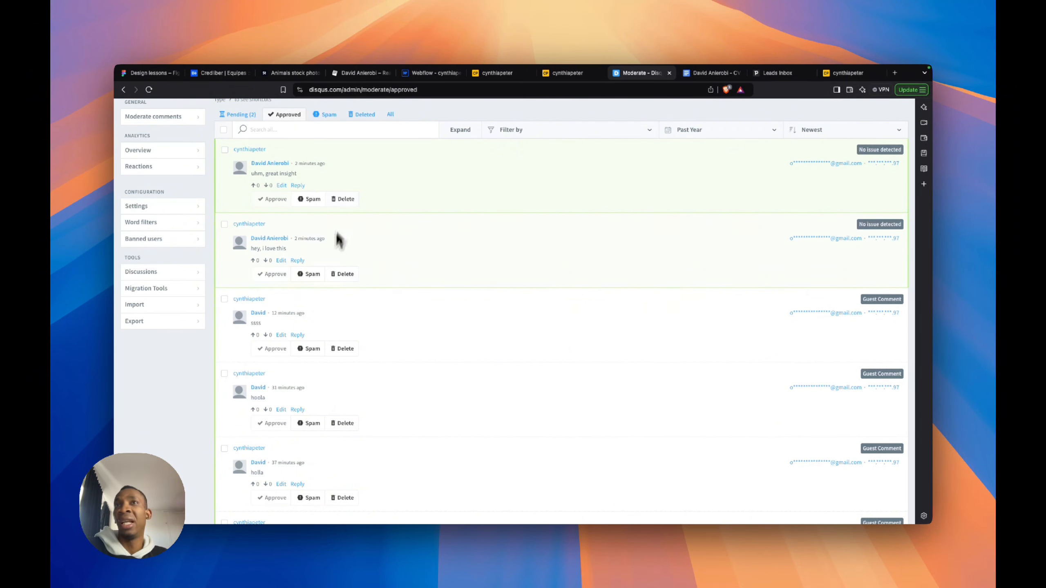
{"action": "scroll", "coordinate": [327, 275], "scroll_direction": "down", "scroll_amount": 3}
{"action": "scroll", "coordinate": [327, 276], "scroll_direction": "up", "scroll_amount": 5}
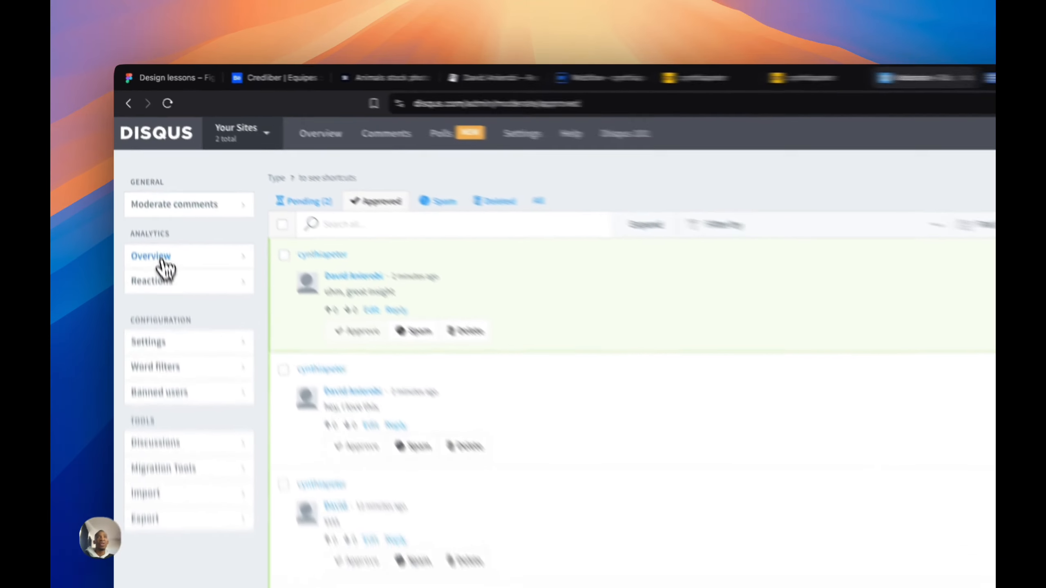
View the comment activity analytics for the davemarz.com site and its reactions analytics
{"action": "left_click", "coordinate": [150, 195]}
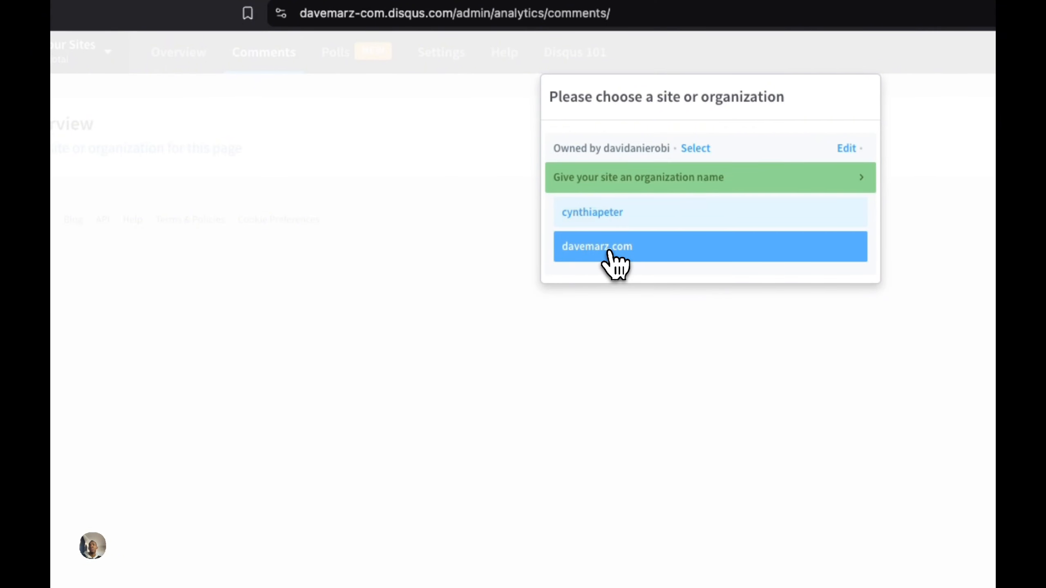
{"action": "left_click", "coordinate": [610, 252]}
{"action": "scroll", "coordinate": [426, 449], "scroll_direction": "down", "scroll_amount": 5}
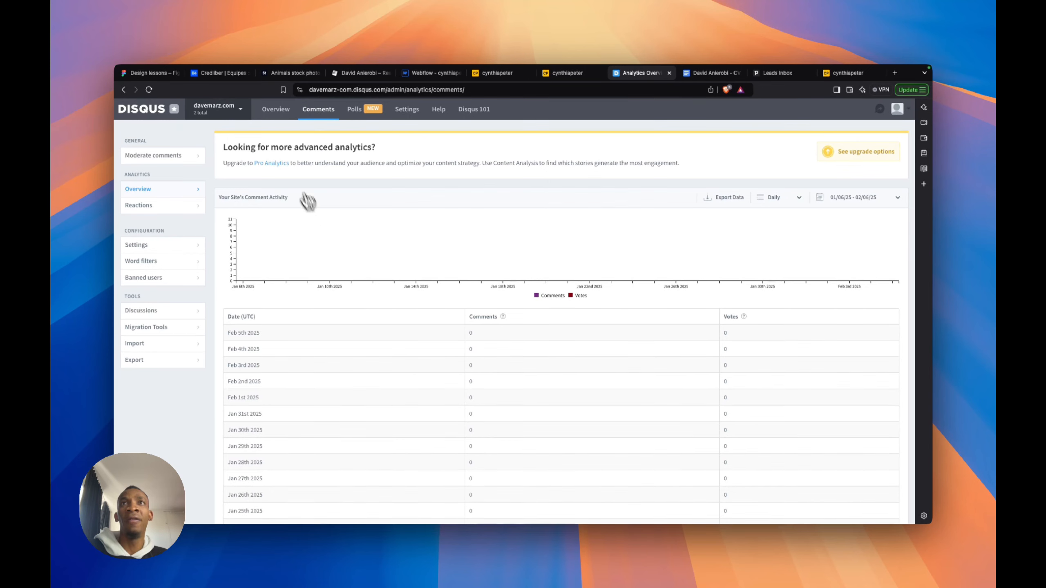
{"action": "scroll", "coordinate": [411, 302], "scroll_direction": "down", "scroll_amount": 3}
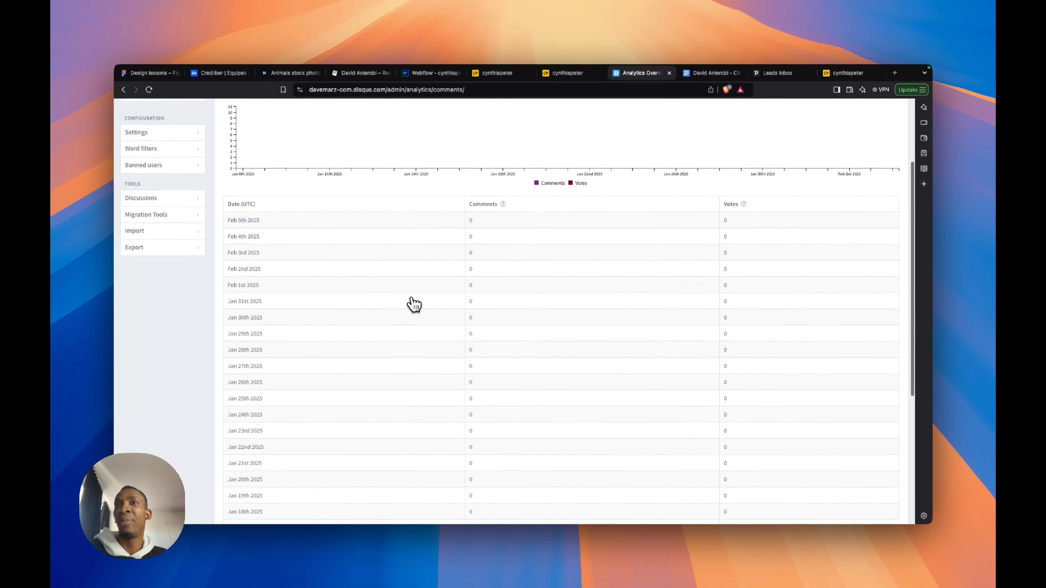
{"action": "scroll", "coordinate": [411, 304], "scroll_direction": "up", "scroll_amount": 3}
{"action": "scroll", "coordinate": [322, 174], "scroll_direction": "up", "scroll_amount": 1}
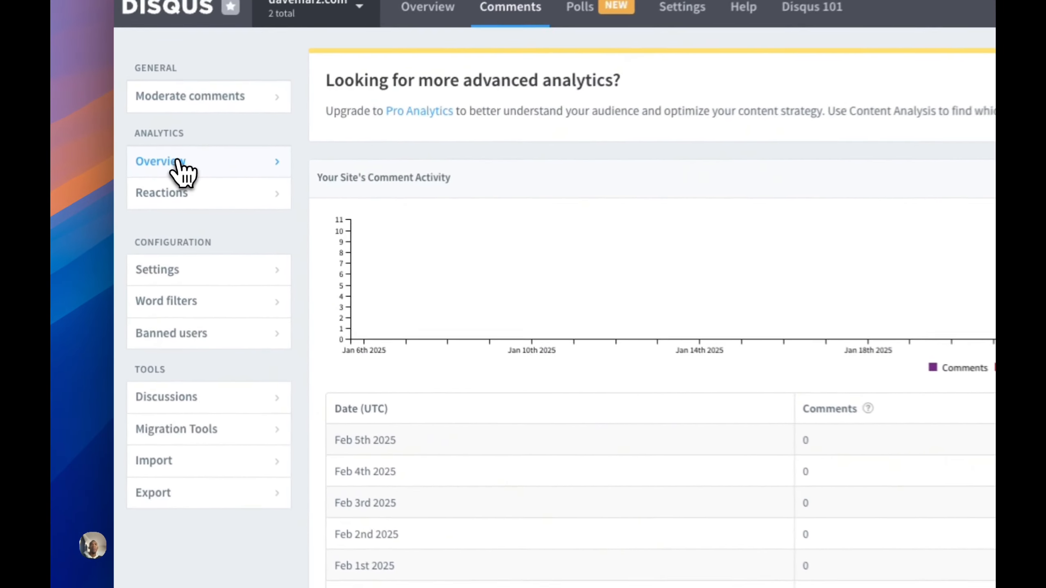
{"action": "left_click", "coordinate": [150, 209]}
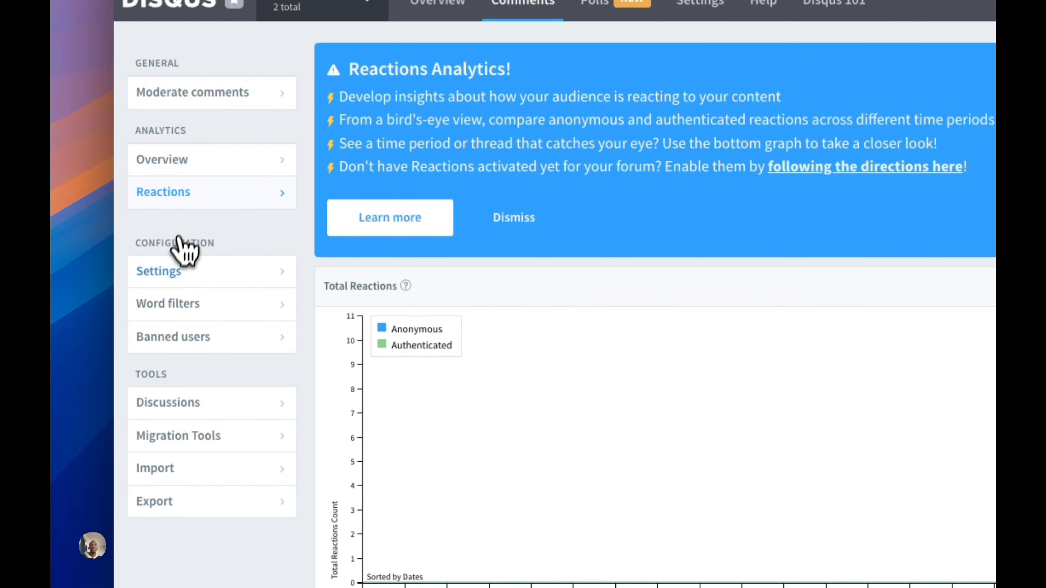
Examine the comment and moderation settings of davemarz.com and check the list of available sites
{"action": "left_click", "coordinate": [179, 277]}
{"action": "scroll", "coordinate": [626, 444], "scroll_direction": "down", "scroll_amount": 5}
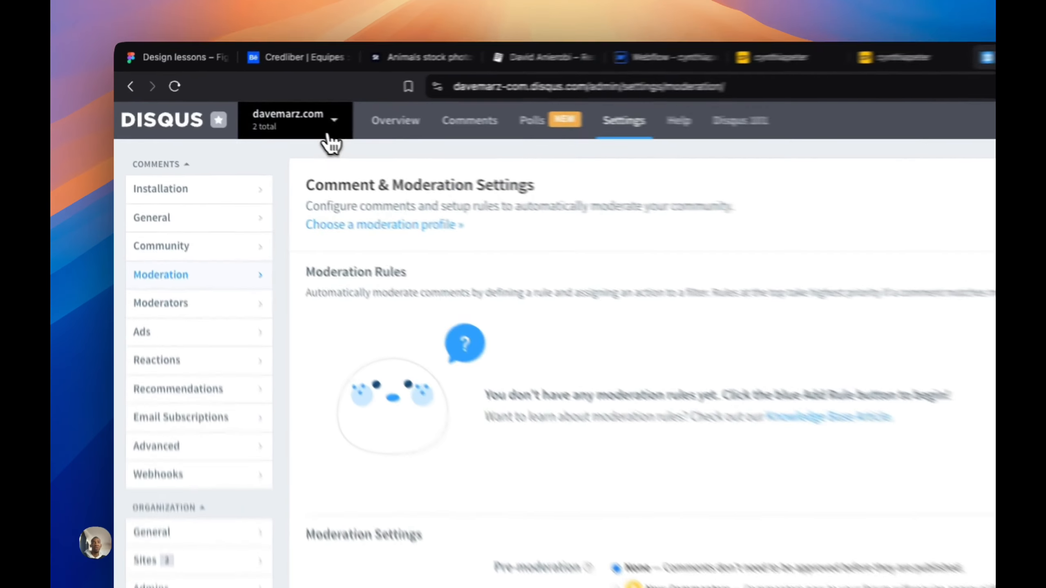
{"action": "left_click", "coordinate": [231, 111]}
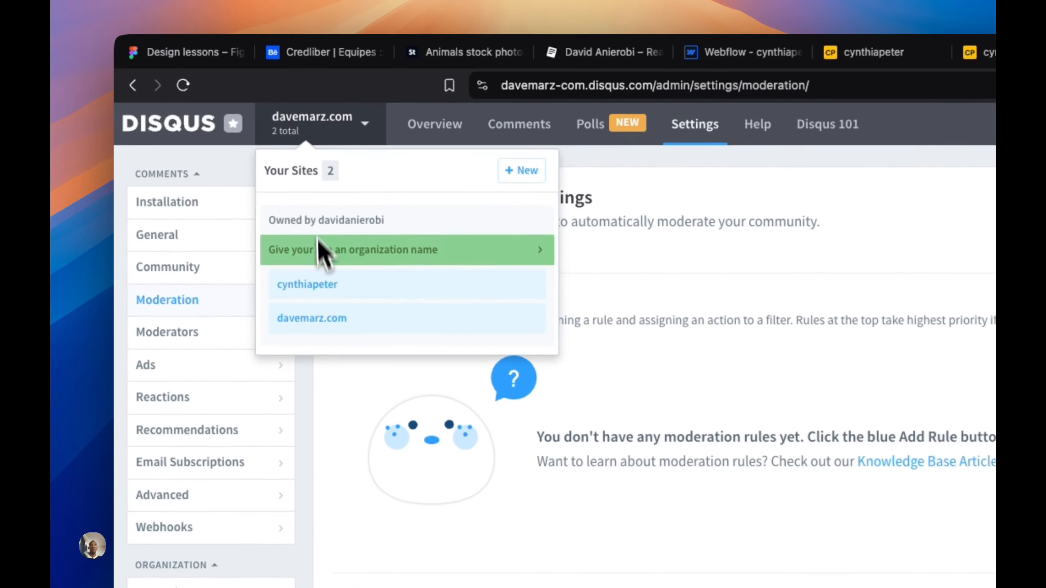
{"action": "left_click", "coordinate": [346, 435]}
{"action": "scroll", "coordinate": [412, 440], "scroll_direction": "down", "scroll_amount": 5}
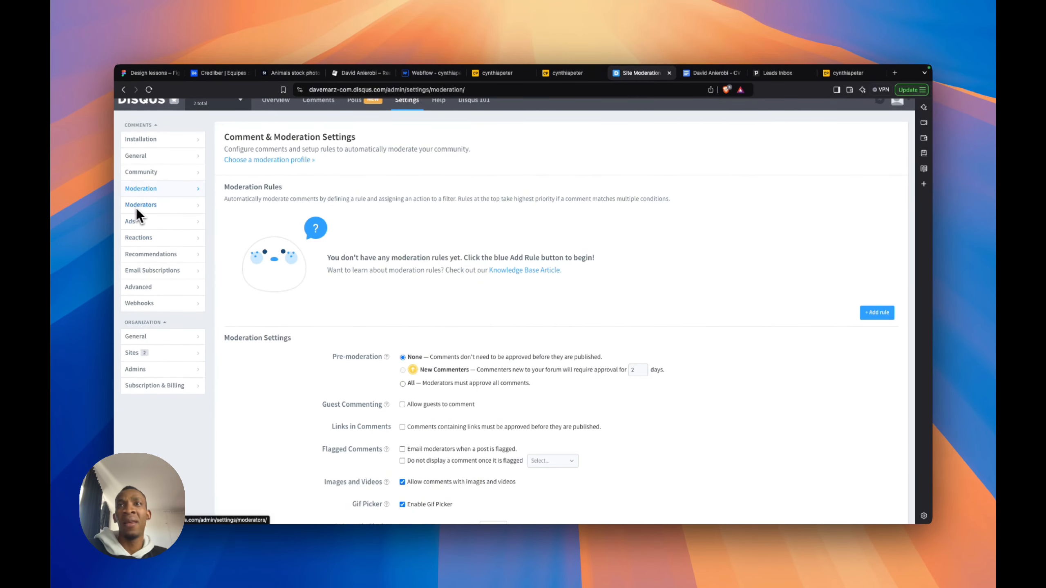
{"action": "scroll", "coordinate": [284, 338], "scroll_direction": "down", "scroll_amount": 2}
{"action": "scroll", "coordinate": [287, 340], "scroll_direction": "down", "scroll_amount": 3}
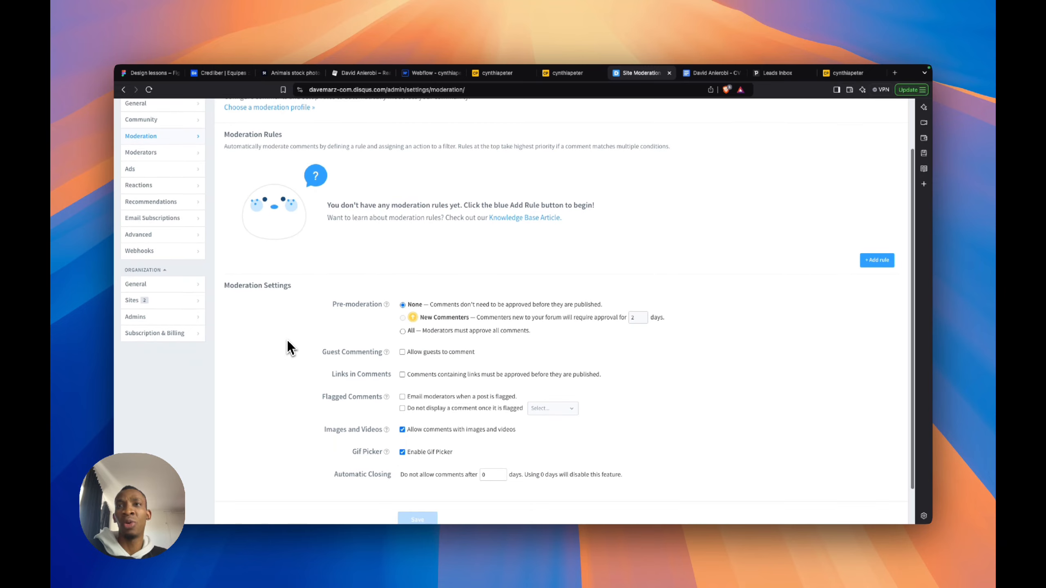
{"action": "scroll", "coordinate": [287, 340], "scroll_direction": "up", "scroll_amount": 5}
Look through the site's moderators, community, advanced and recommendations settings pages
{"action": "left_click", "coordinate": [148, 224]}
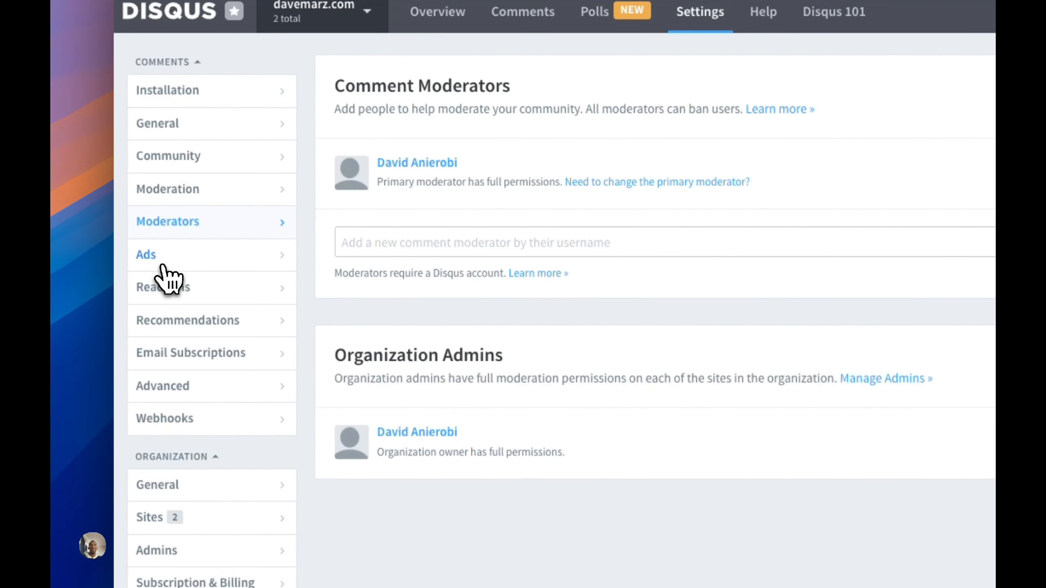
{"action": "left_click", "coordinate": [167, 159]}
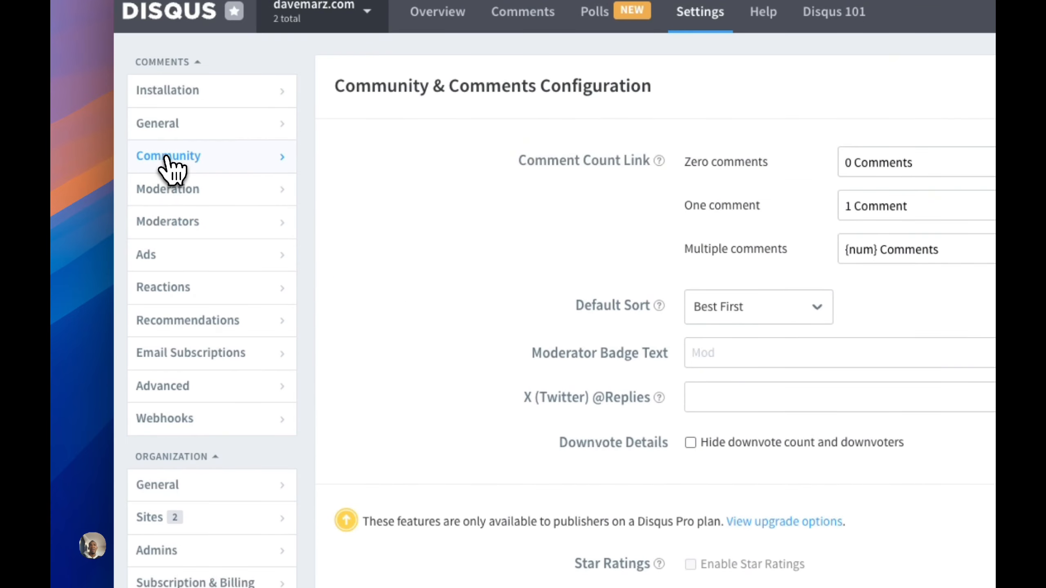
{"action": "scroll", "coordinate": [534, 427], "scroll_direction": "down", "scroll_amount": 5}
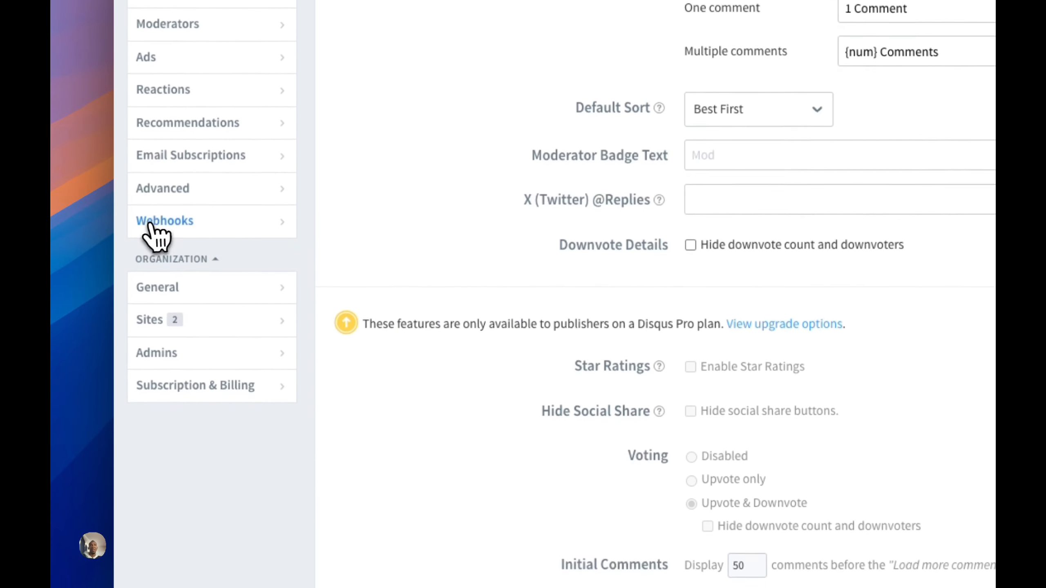
{"action": "left_click", "coordinate": [160, 200]}
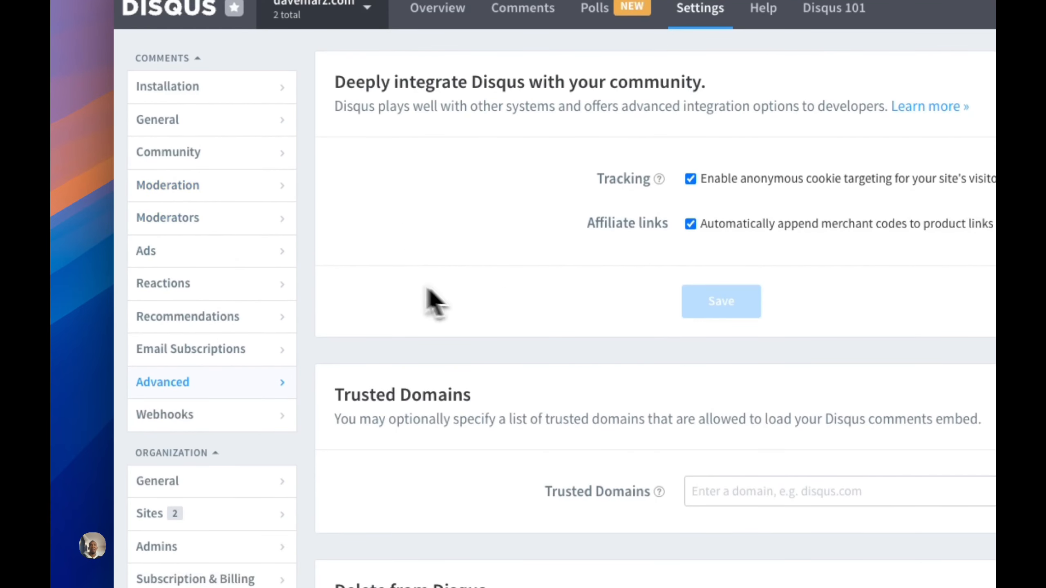
{"action": "left_click", "coordinate": [159, 317]}
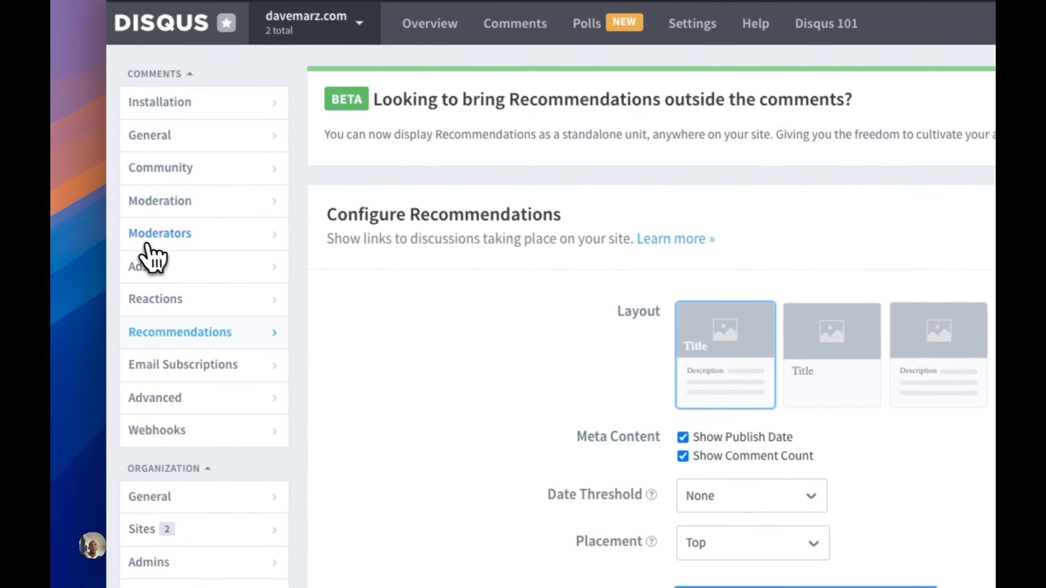
{"action": "left_click", "coordinate": [51, 197]}
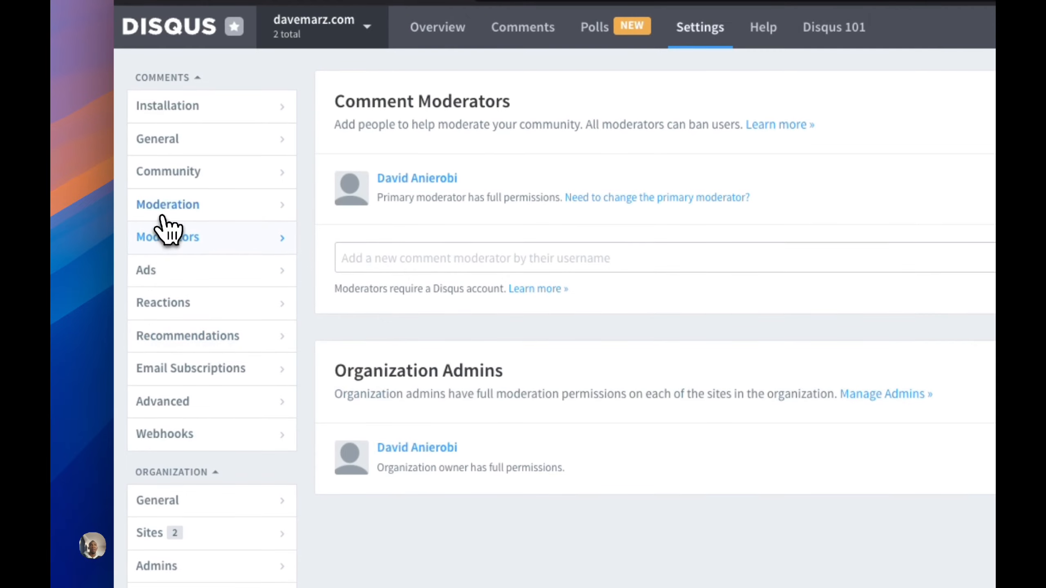
Allow guests to comment in the davemarz.com moderation settings and save the change
{"action": "left_click", "coordinate": [69, 168]}
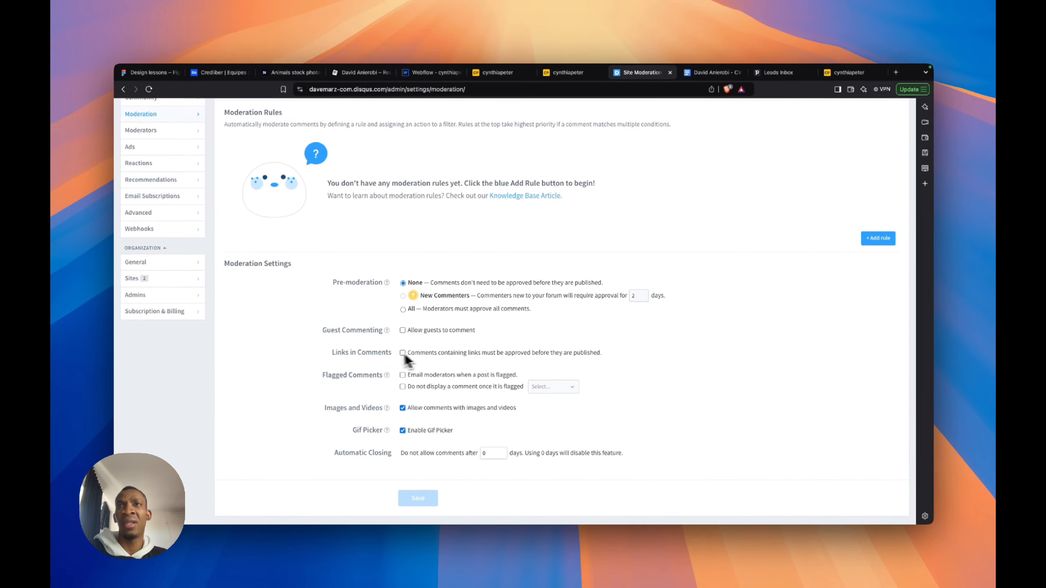
{"action": "scroll", "coordinate": [380, 431], "scroll_direction": "down", "scroll_amount": 1}
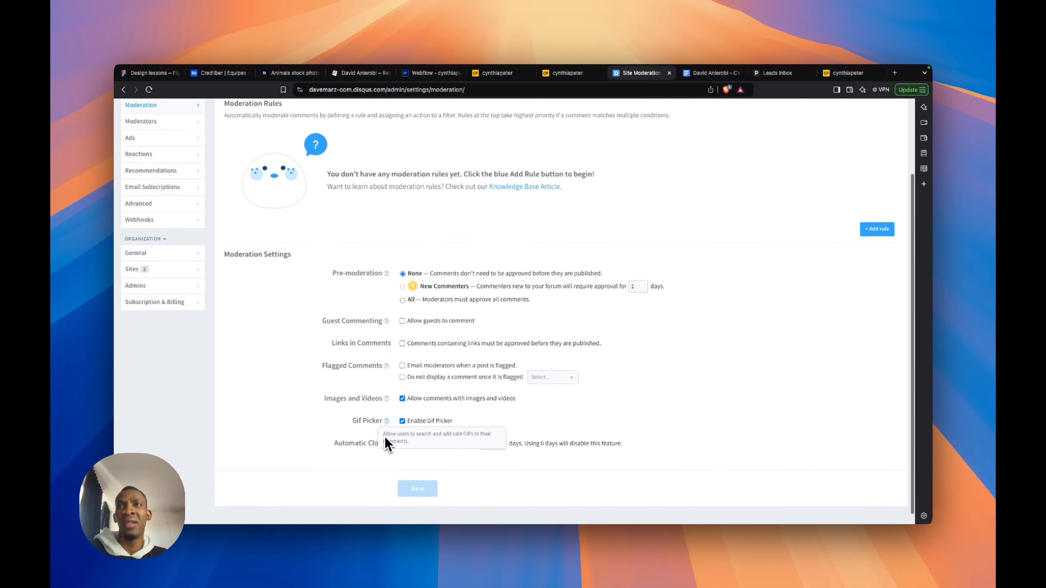
{"action": "left_click", "coordinate": [403, 318]}
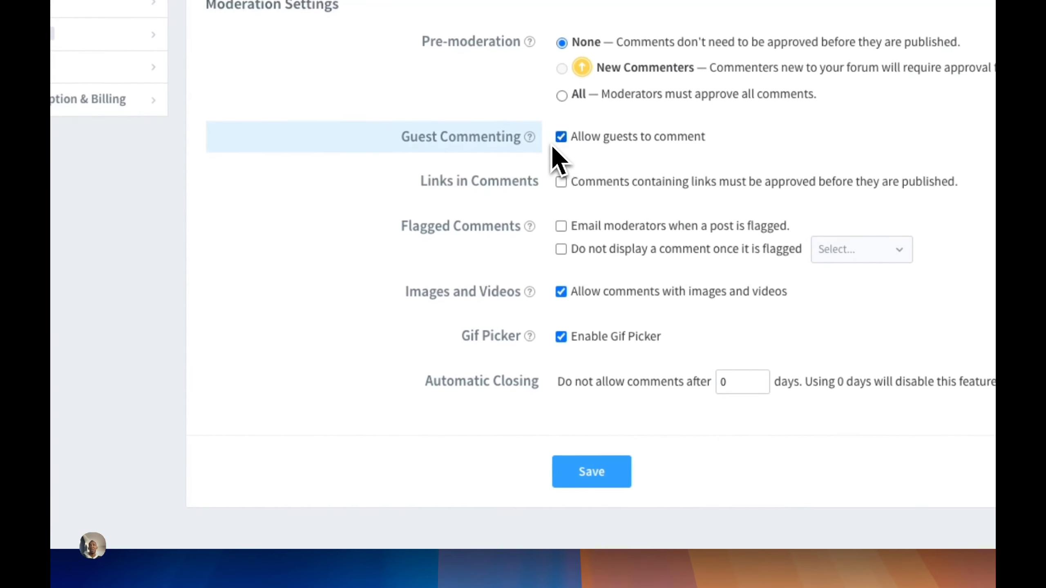
{"action": "left_click", "coordinate": [595, 474]}
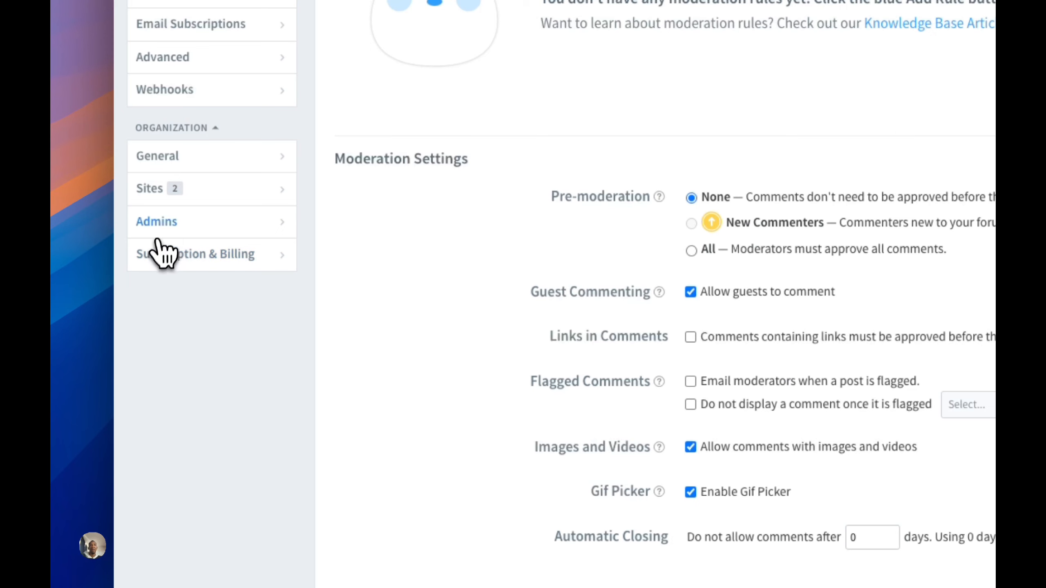
Check the organization's admins and compare the Plus, Pro and Business subscription plans
{"action": "left_click", "coordinate": [165, 225]}
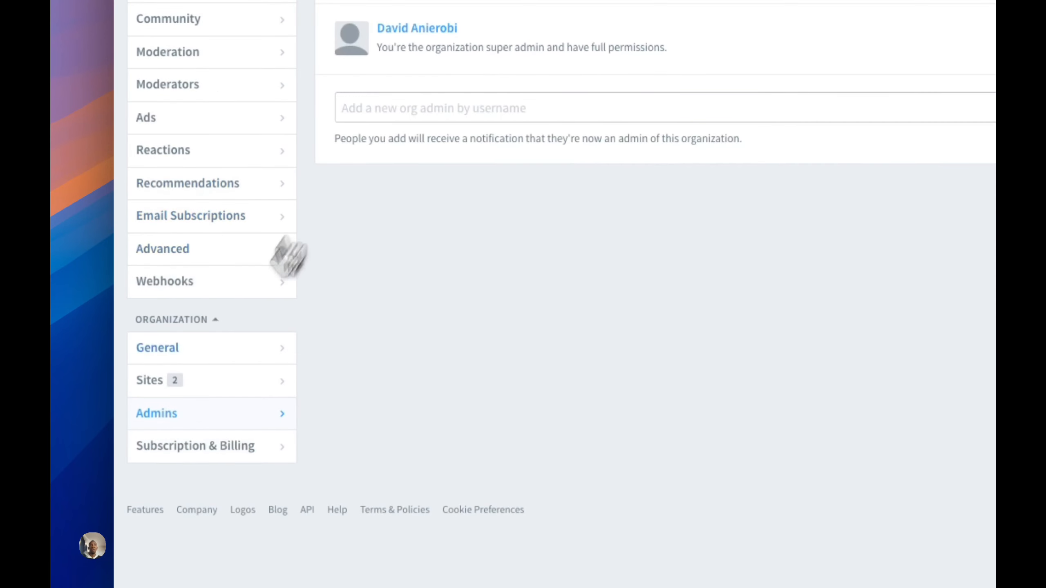
{"action": "left_click", "coordinate": [192, 441]}
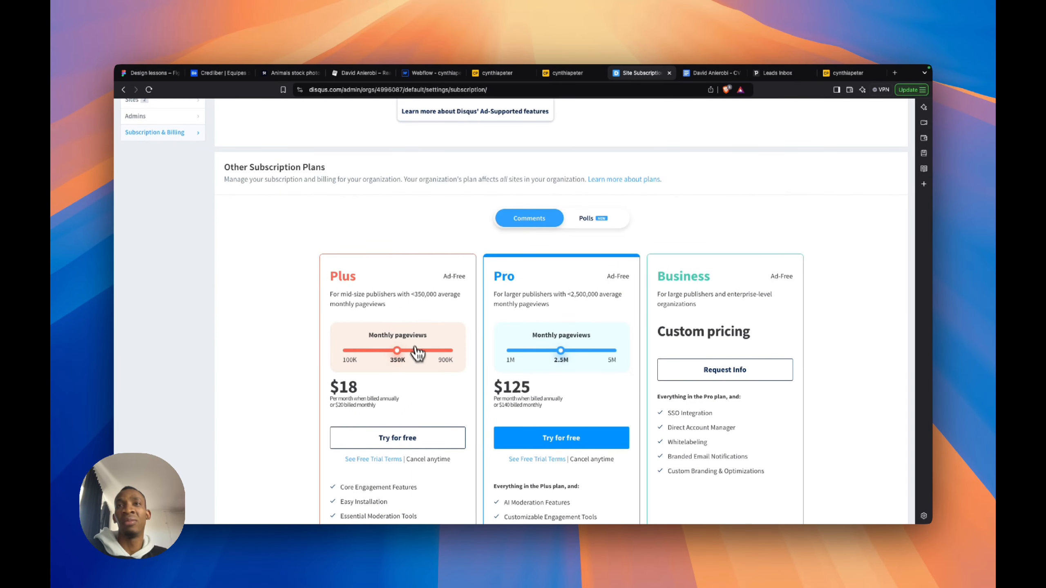
{"action": "scroll", "coordinate": [418, 355], "scroll_direction": "down", "scroll_amount": 3}
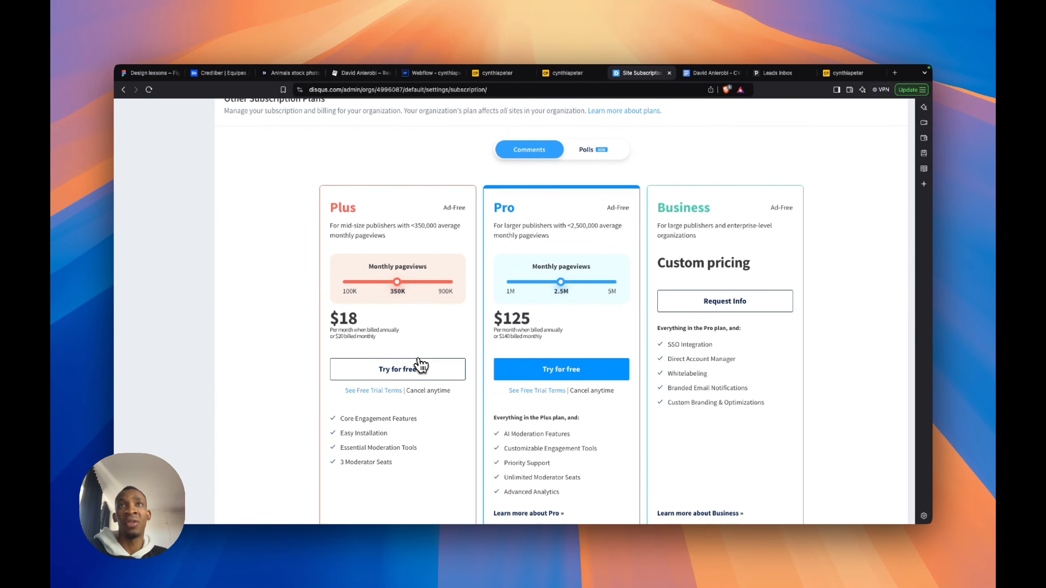
{"action": "scroll", "coordinate": [420, 364], "scroll_direction": "up", "scroll_amount": 5}
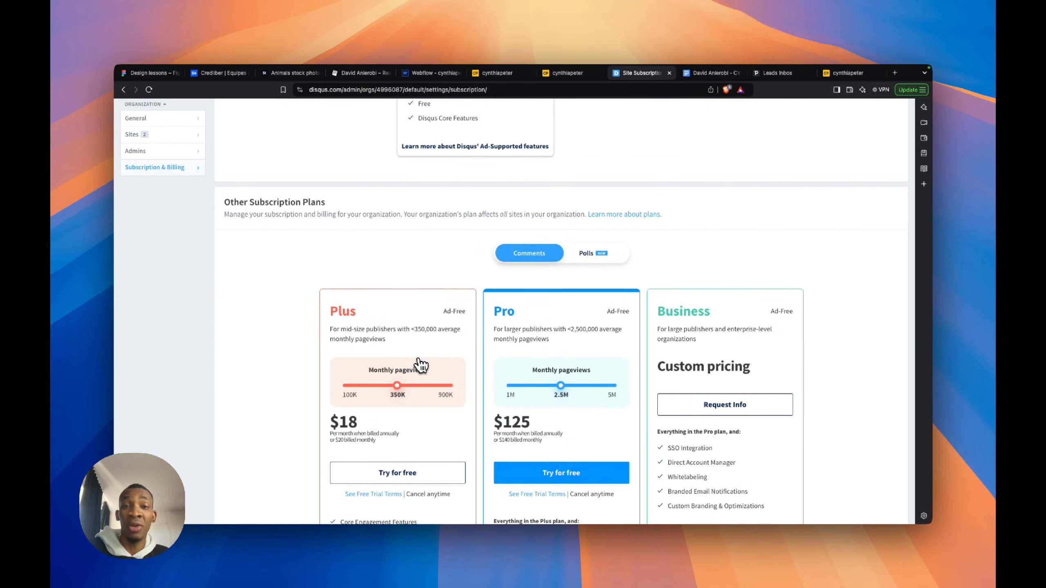
Open the Universal Code installation instructions for the davemarz.com site
{"action": "scroll", "coordinate": [419, 365], "scroll_direction": "up", "scroll_amount": 10}
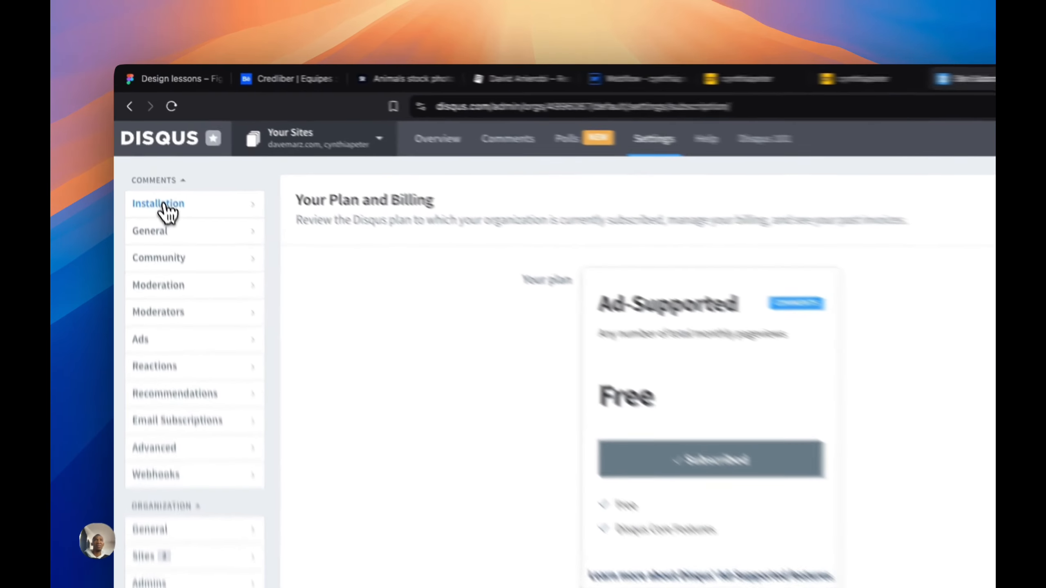
{"action": "left_click", "coordinate": [140, 149]}
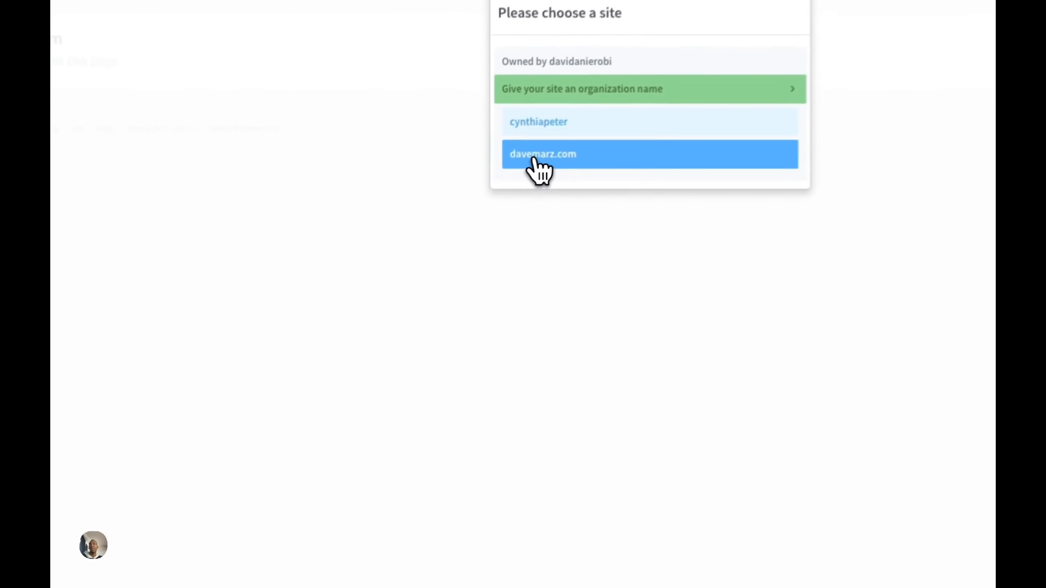
{"action": "left_click", "coordinate": [535, 155]}
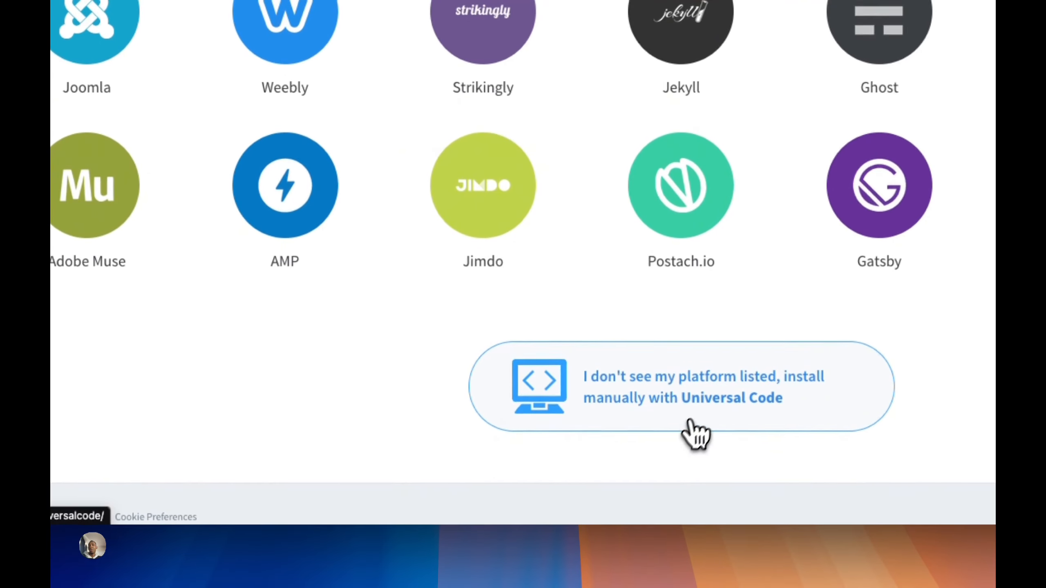
{"action": "left_click", "coordinate": [684, 437]}
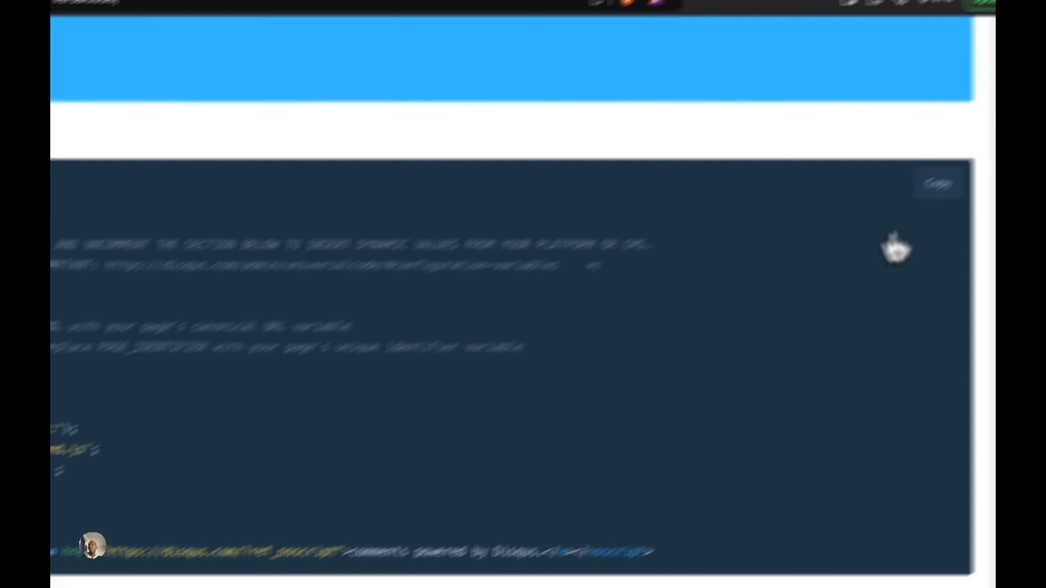
Review the Universal Code snippet, highlighting its commented disqus_config block and the davemarz-com.disqus.com/embed.js source address
{"action": "left_click", "coordinate": [846, 247]}
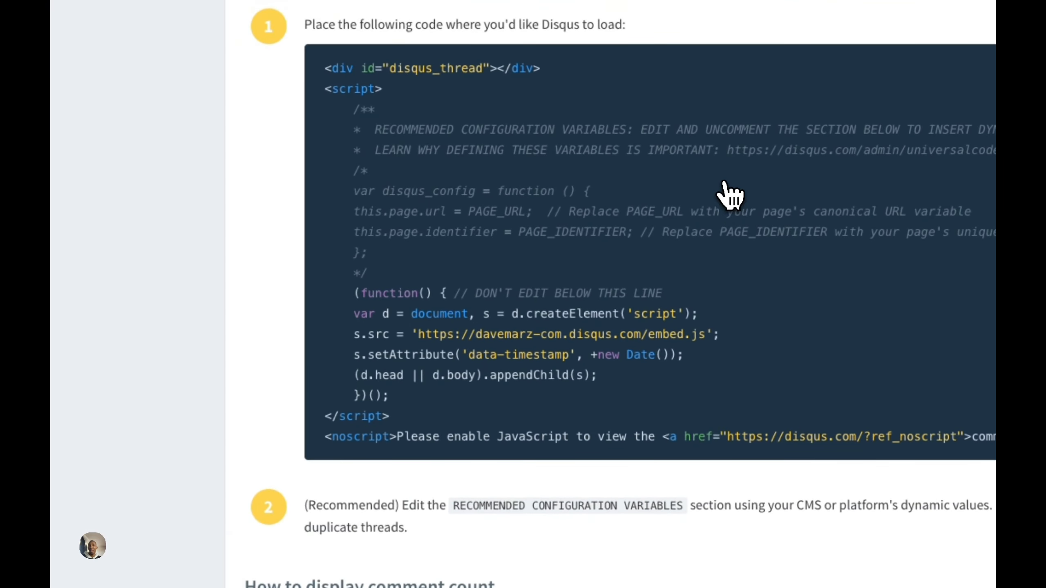
{"action": "scroll", "coordinate": [731, 196], "scroll_direction": "up", "scroll_amount": 1}
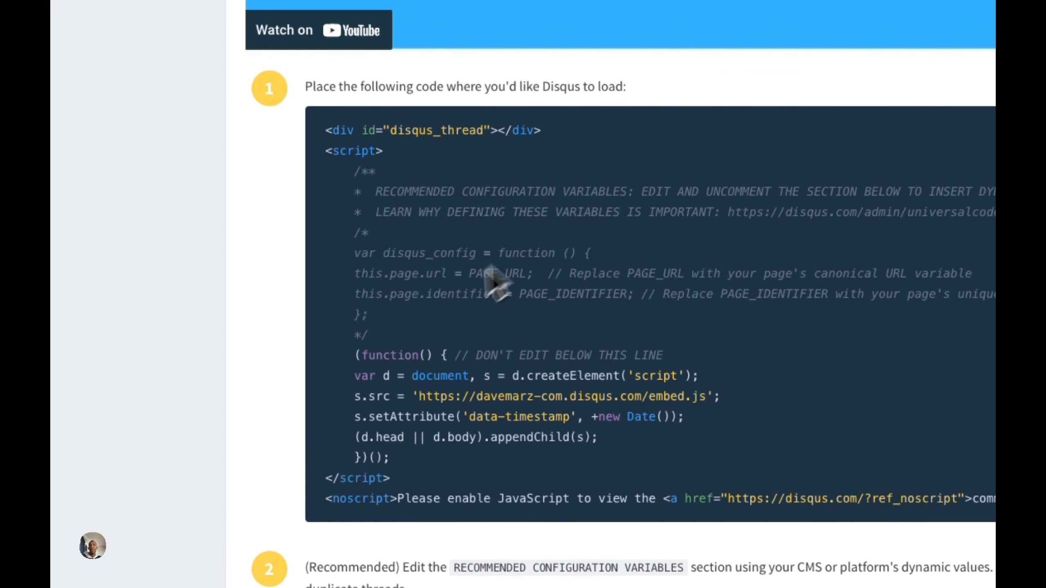
{"action": "left_click_drag", "start_coordinate": [368, 335], "coordinate": [346, 247]}
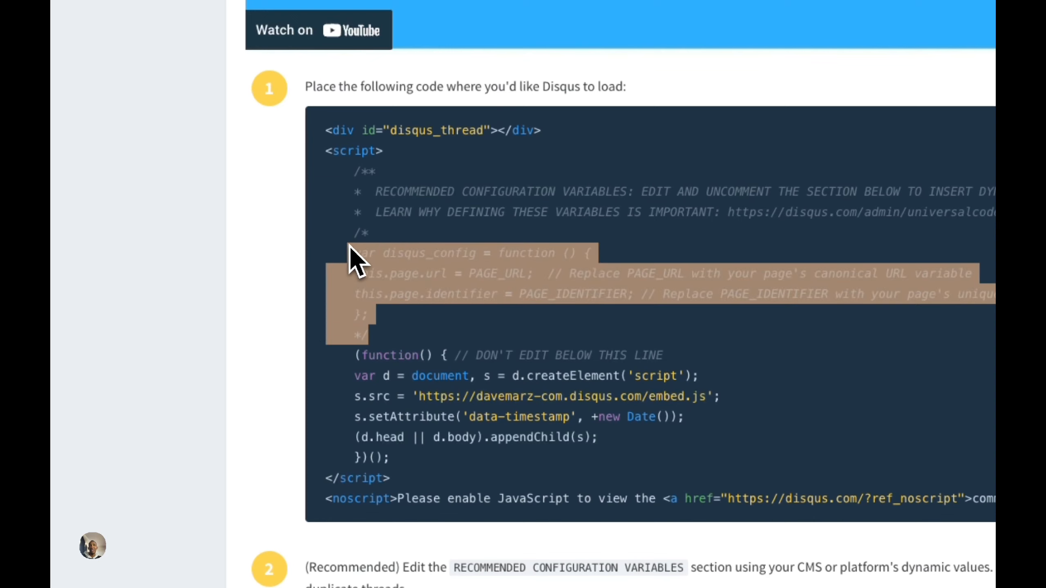
{"action": "left_click_drag", "start_coordinate": [469, 397], "coordinate": [723, 399]}
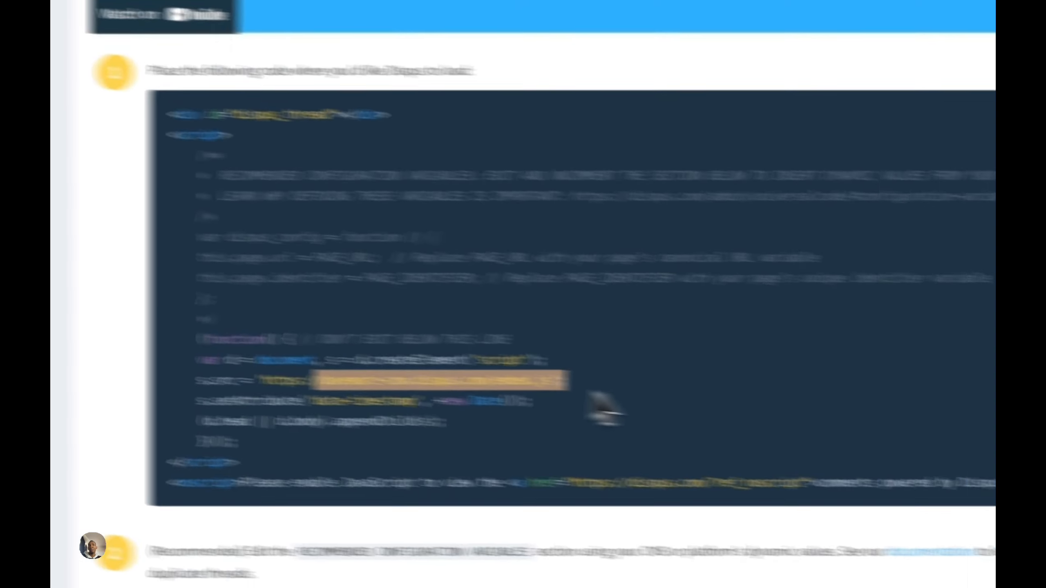
{"action": "scroll", "coordinate": [748, 391], "scroll_direction": "up", "scroll_amount": 9}
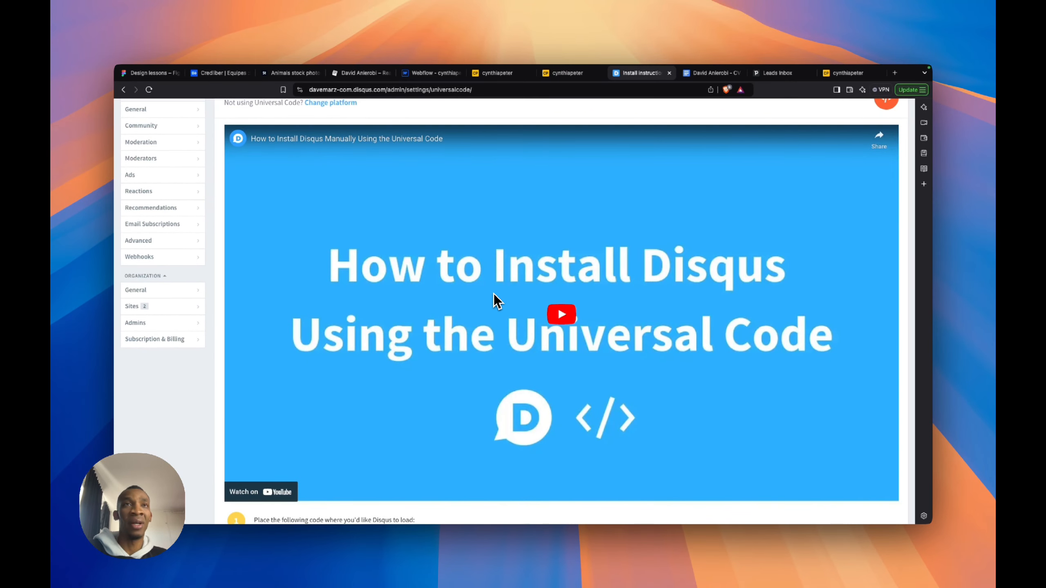
{"action": "scroll", "coordinate": [496, 299], "scroll_direction": "up", "scroll_amount": 3}
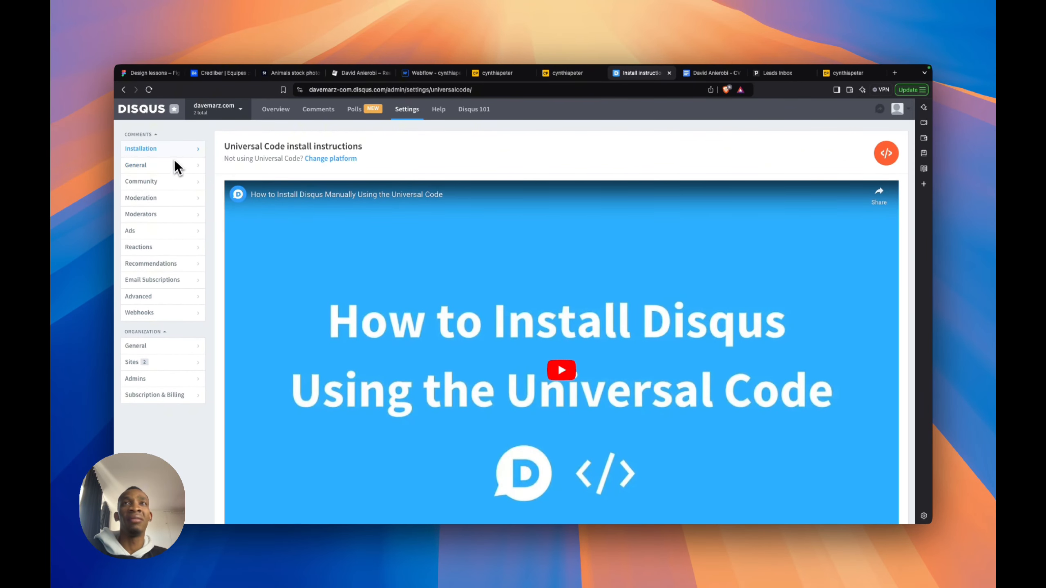